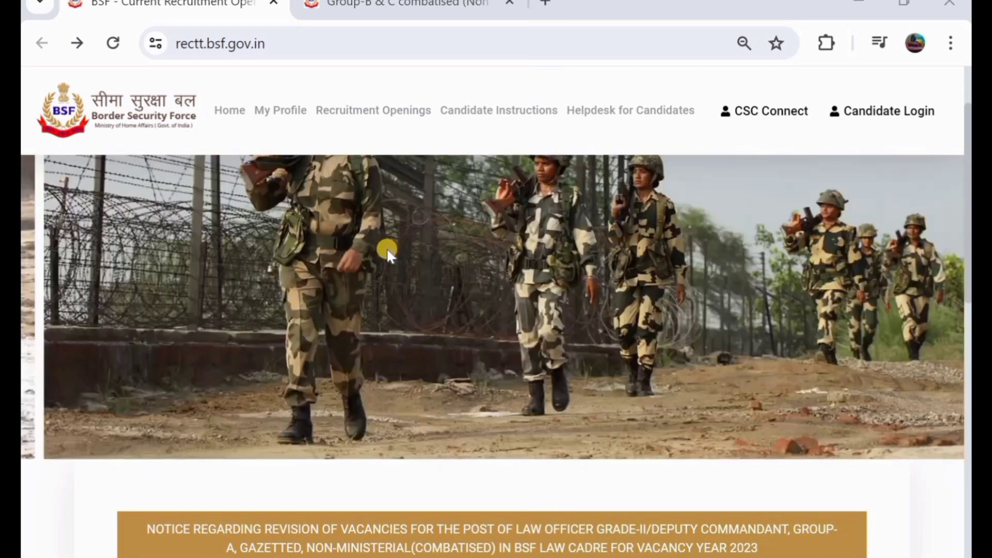
Step: Switch to the recruitment advertisement PDF and scroll through its vacancy tables to page 2's eligibility table
{"action": "scroll", "coordinate": [387, 248], "scroll_direction": "up", "scroll_amount": 2}
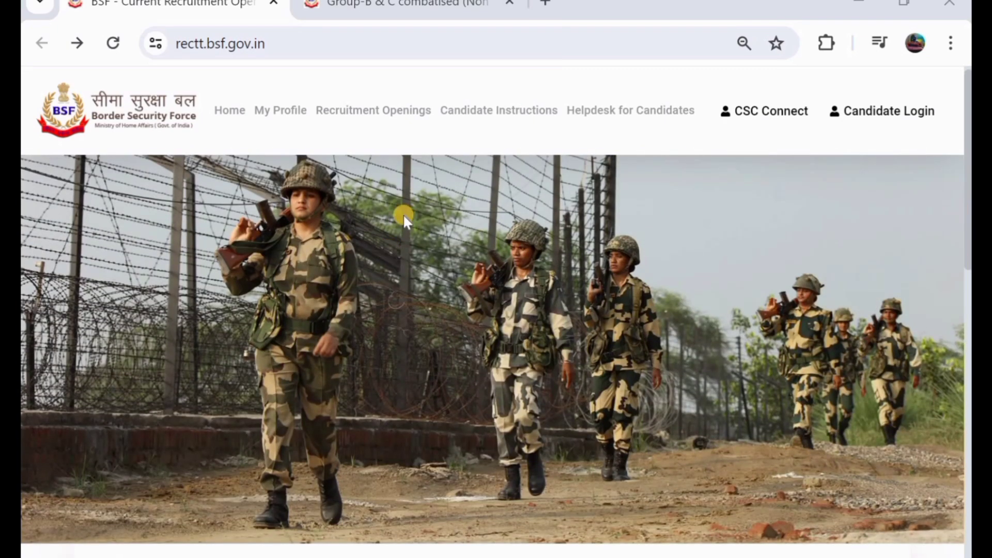
{"action": "left_click", "coordinate": [393, 12]}
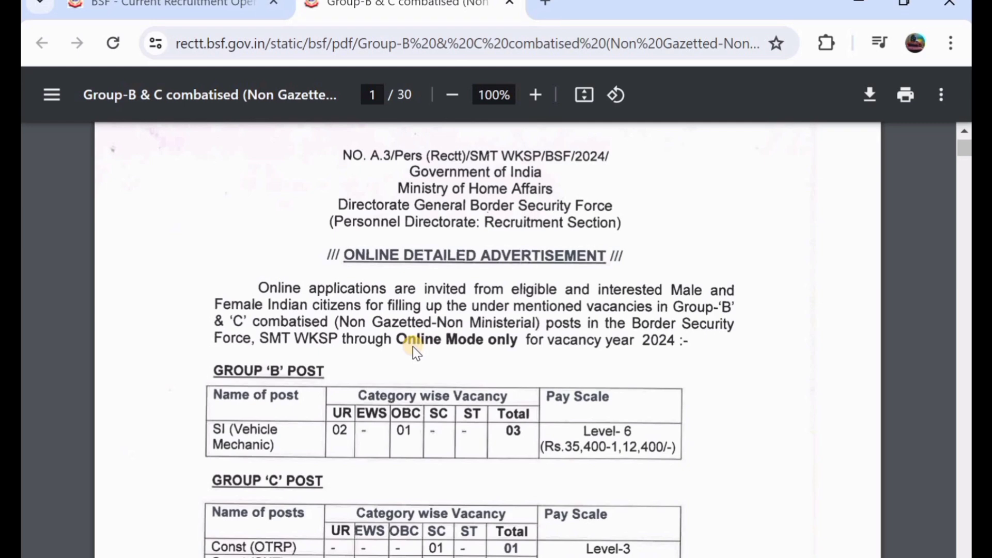
{"action": "scroll", "coordinate": [416, 353], "scroll_direction": "down", "scroll_amount": 1}
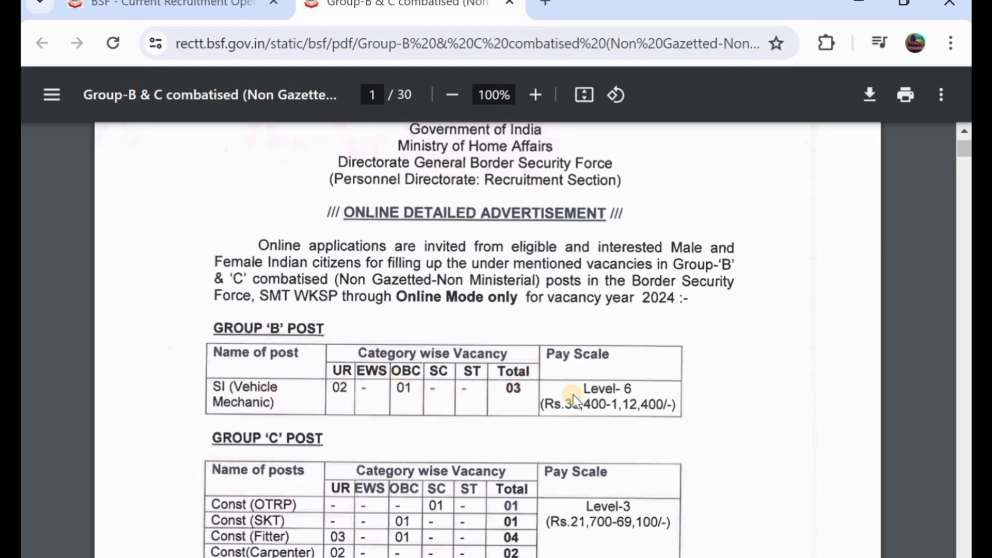
{"action": "scroll", "coordinate": [581, 398], "scroll_direction": "down", "scroll_amount": 3}
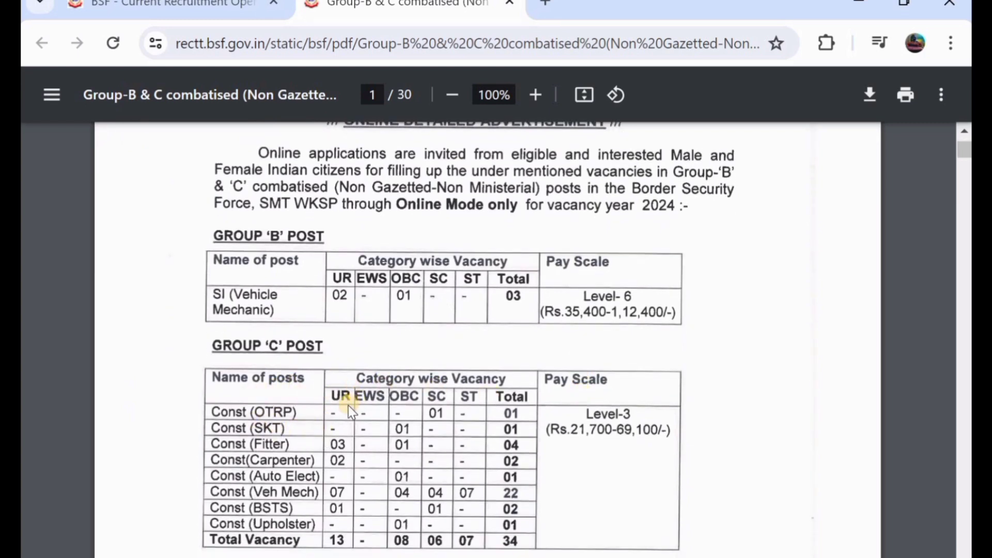
{"action": "scroll", "coordinate": [348, 405], "scroll_direction": "down", "scroll_amount": 1}
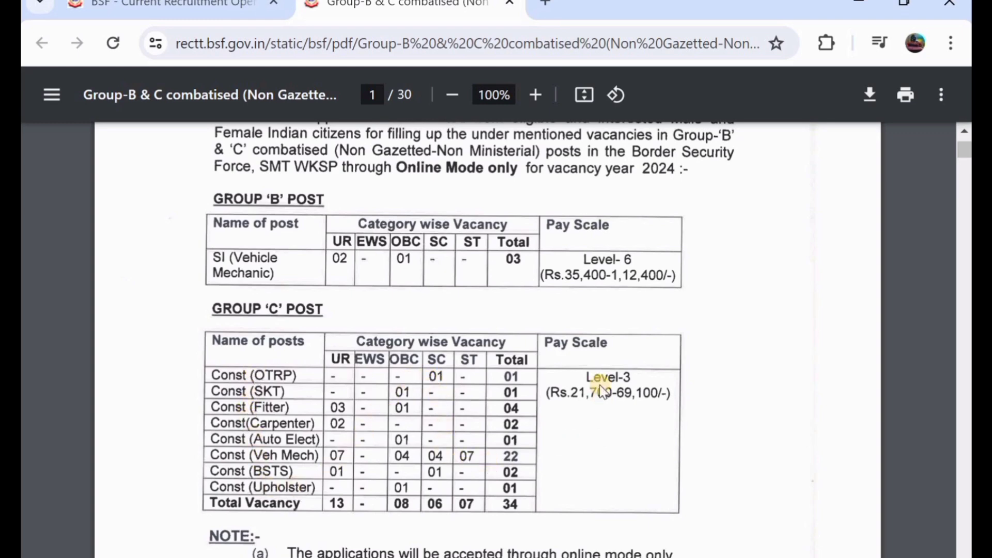
{"action": "scroll", "coordinate": [602, 391], "scroll_direction": "down", "scroll_amount": 10}
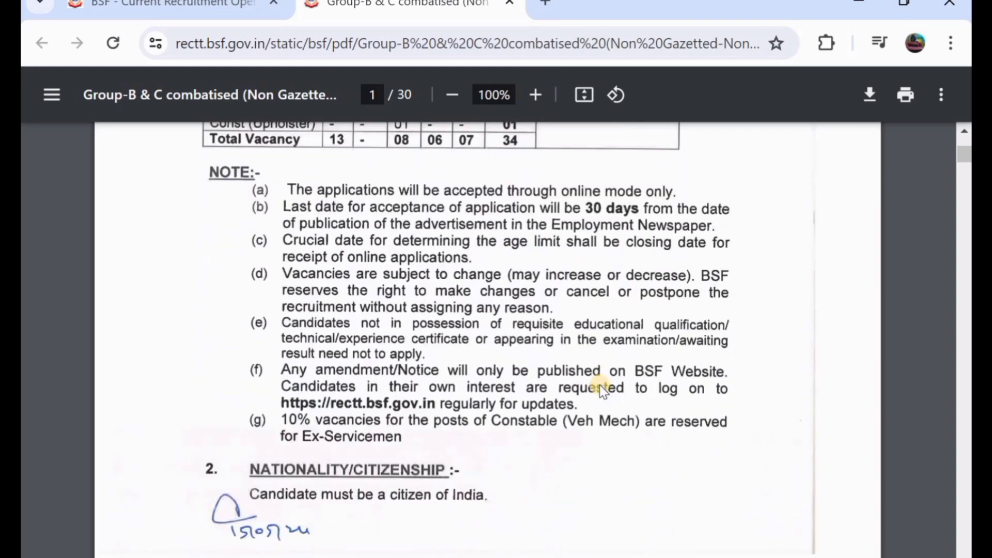
{"action": "scroll", "coordinate": [601, 391], "scroll_direction": "down", "scroll_amount": 12}
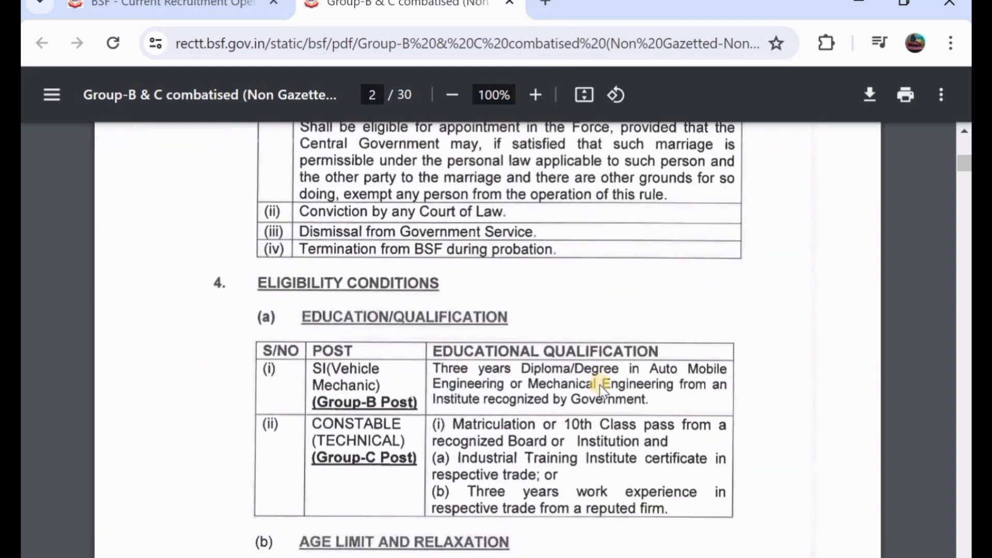
{"action": "scroll", "coordinate": [601, 391], "scroll_direction": "up", "scroll_amount": 3}
{"action": "scroll", "coordinate": [602, 391], "scroll_direction": "down", "scroll_amount": 3}
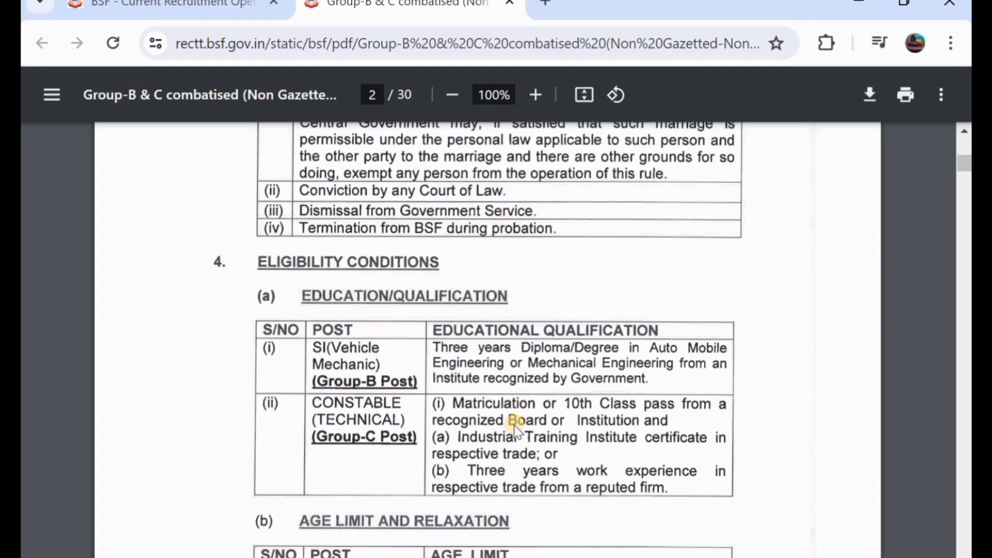
{"action": "scroll", "coordinate": [513, 426], "scroll_direction": "down", "scroll_amount": 3}
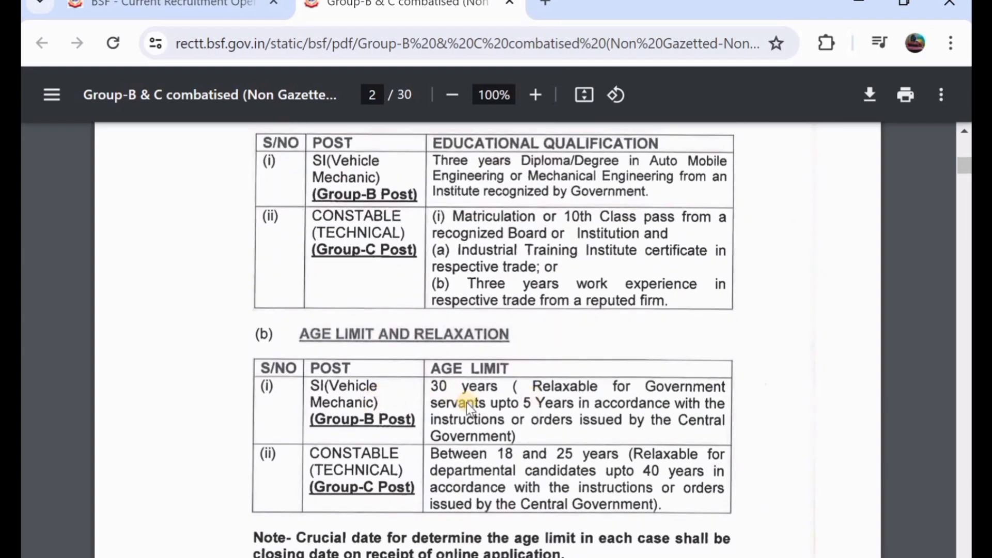
{"action": "scroll", "coordinate": [467, 401], "scroll_direction": "down", "scroll_amount": 1}
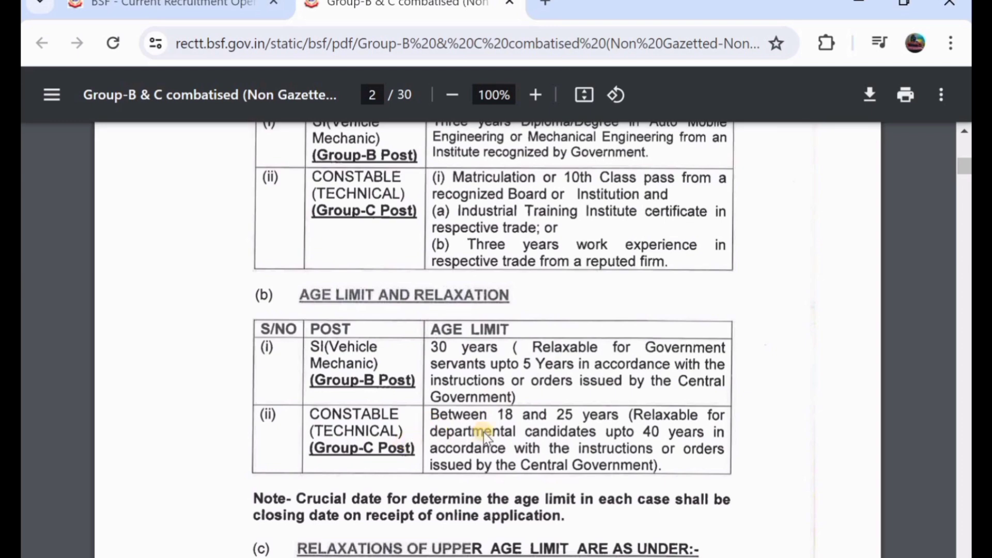
{"action": "scroll", "coordinate": [485, 437], "scroll_direction": "down", "scroll_amount": 4}
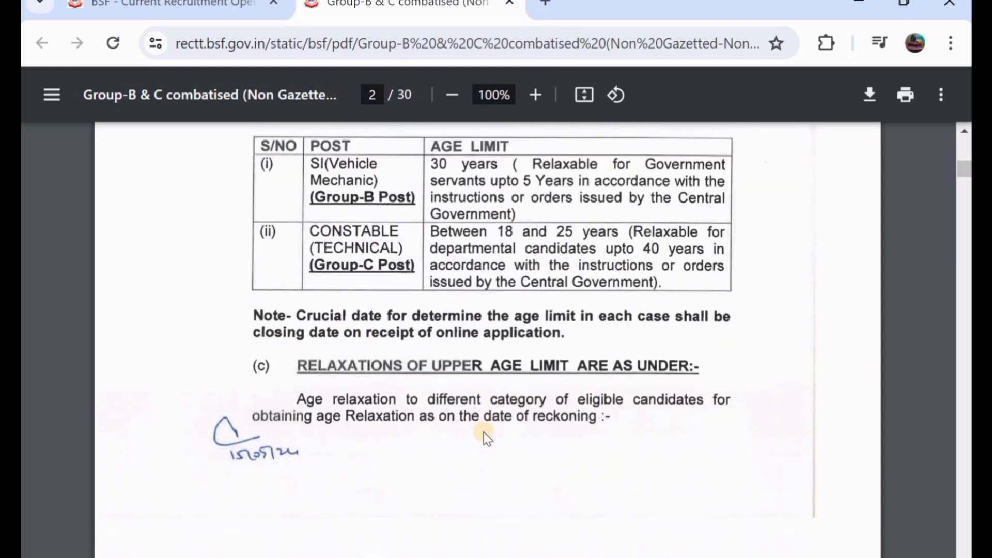
{"action": "scroll", "coordinate": [486, 436], "scroll_direction": "down", "scroll_amount": 9}
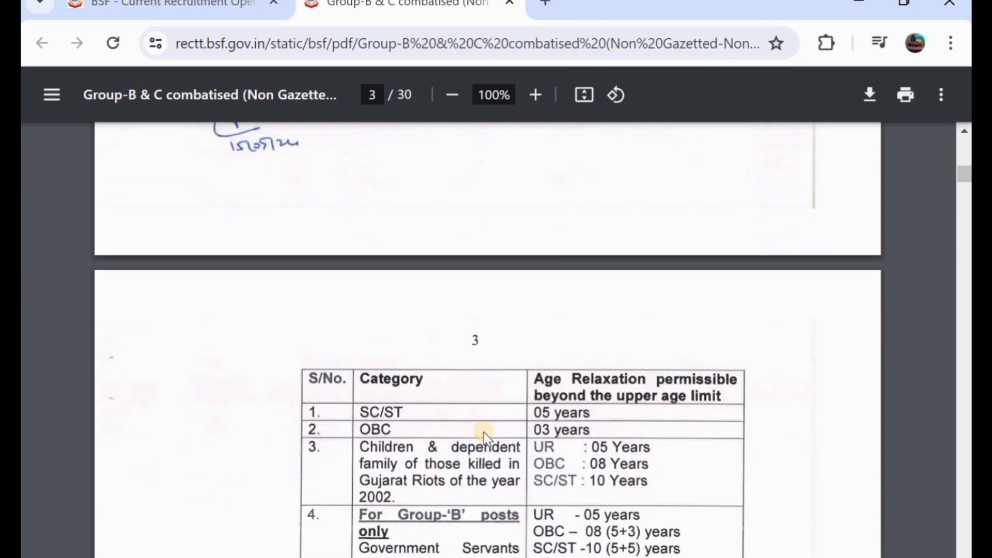
{"action": "scroll", "coordinate": [485, 437], "scroll_direction": "down", "scroll_amount": 8}
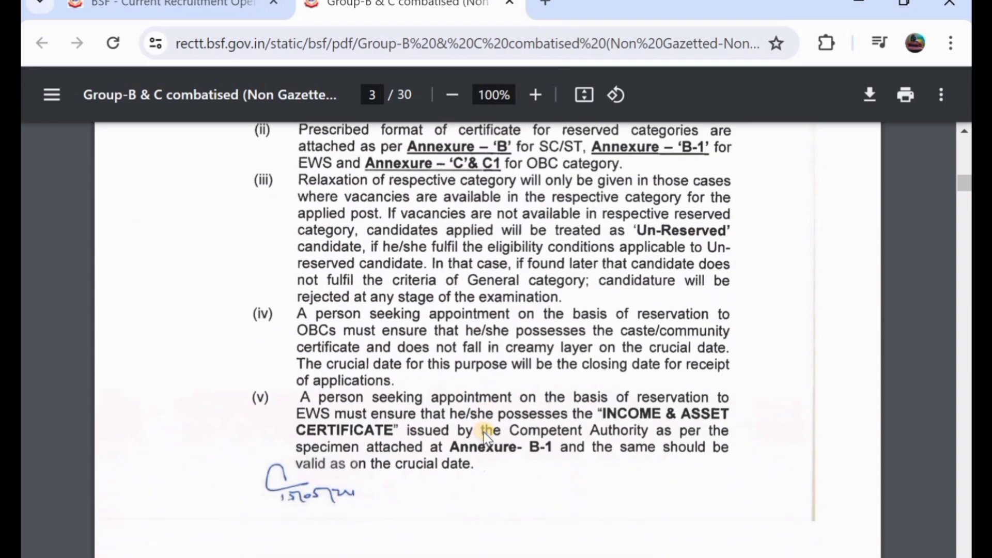
{"action": "scroll", "coordinate": [485, 436], "scroll_direction": "down", "scroll_amount": 5}
{"action": "scroll", "coordinate": [485, 436], "scroll_direction": "up", "scroll_amount": 14}
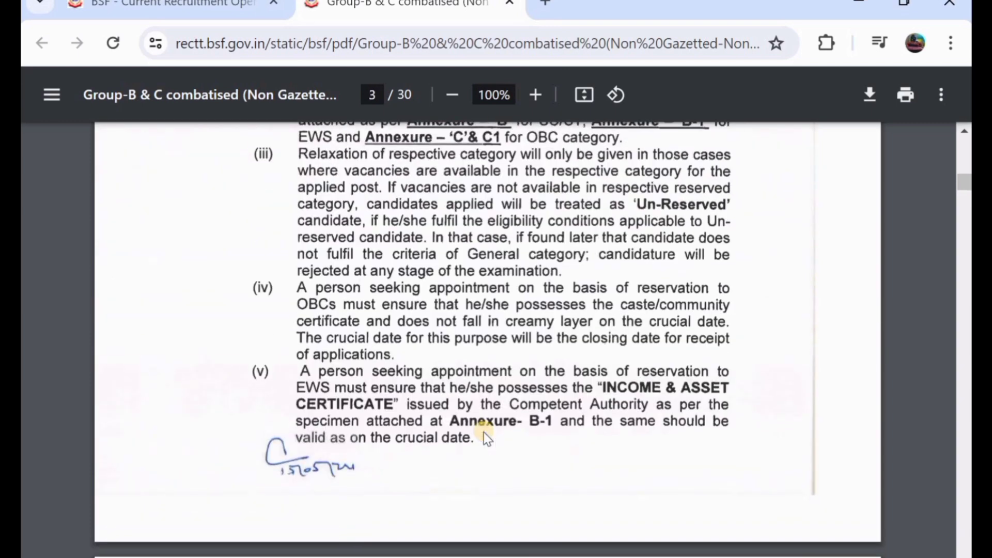
{"action": "scroll", "coordinate": [485, 436], "scroll_direction": "up", "scroll_amount": 2}
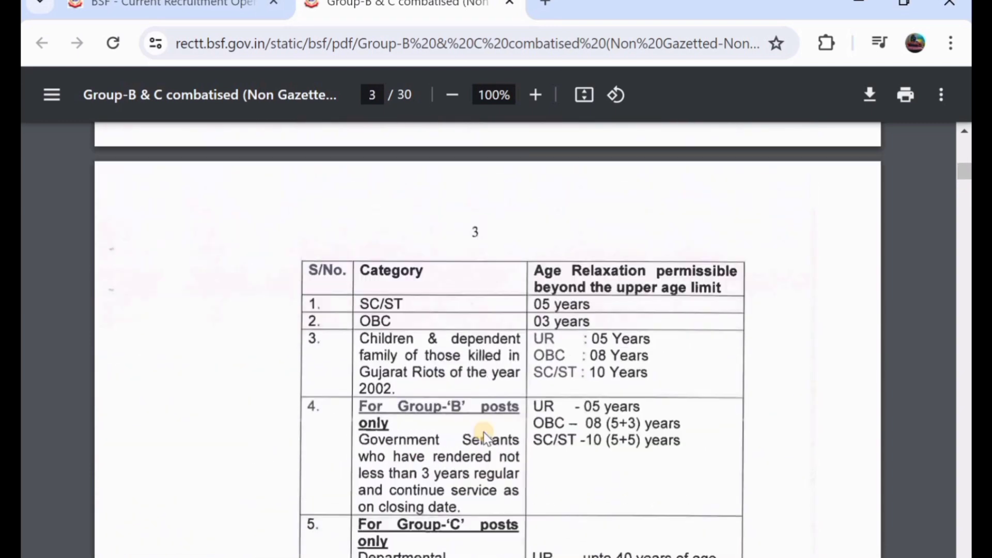
{"action": "scroll", "coordinate": [486, 436], "scroll_direction": "up", "scroll_amount": 20}
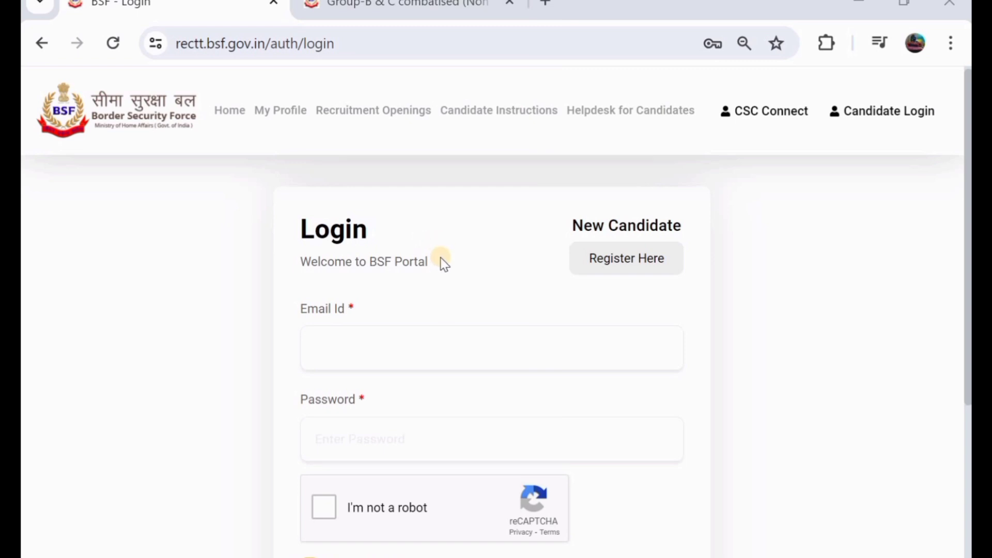
Step: Scroll through the candidate login form with its Email Id, Password and reCAPTCHA fields
{"action": "scroll", "coordinate": [440, 258], "scroll_direction": "down", "scroll_amount": 1}
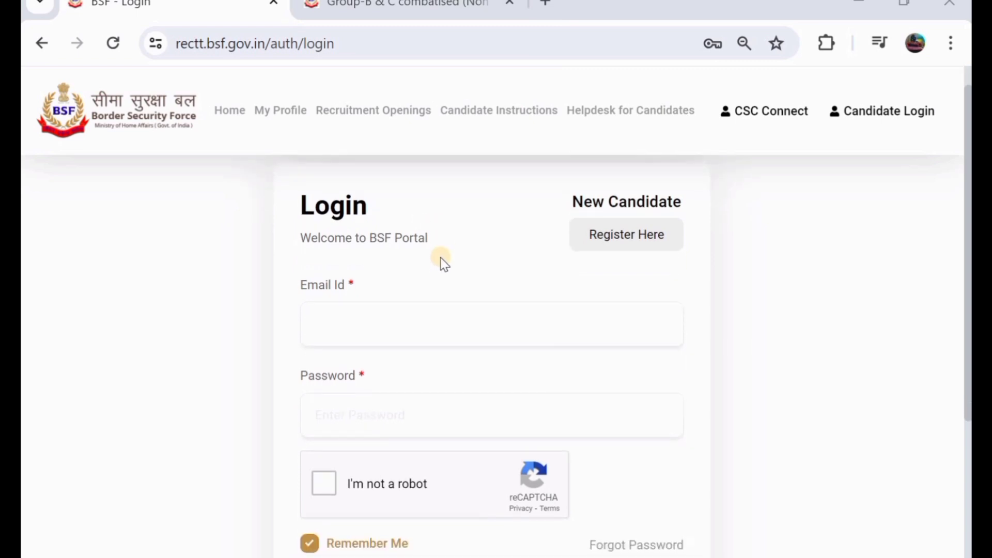
{"action": "scroll", "coordinate": [440, 257], "scroll_direction": "down", "scroll_amount": 1}
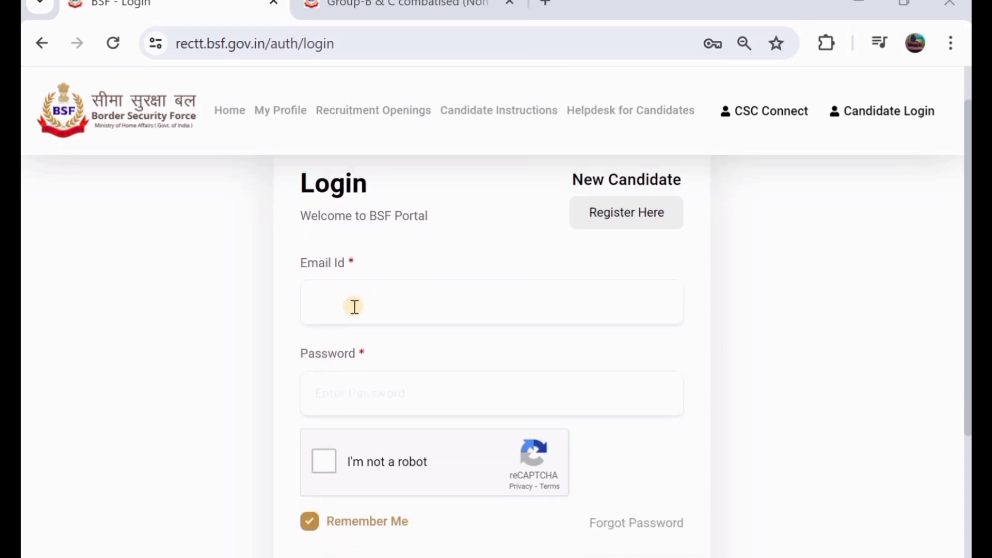
{"action": "scroll", "coordinate": [376, 398], "scroll_direction": "down", "scroll_amount": 3}
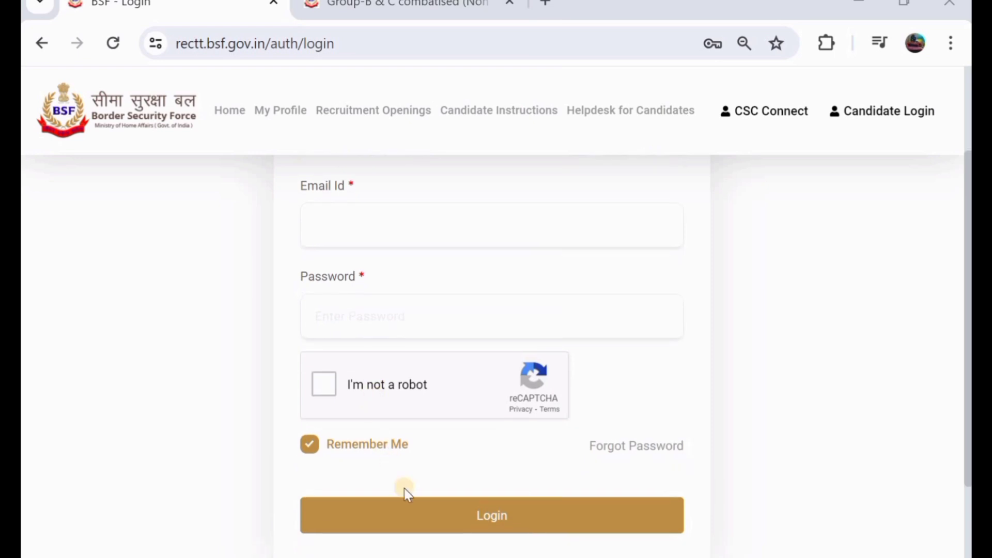
{"action": "scroll", "coordinate": [473, 320], "scroll_direction": "up", "scroll_amount": 4}
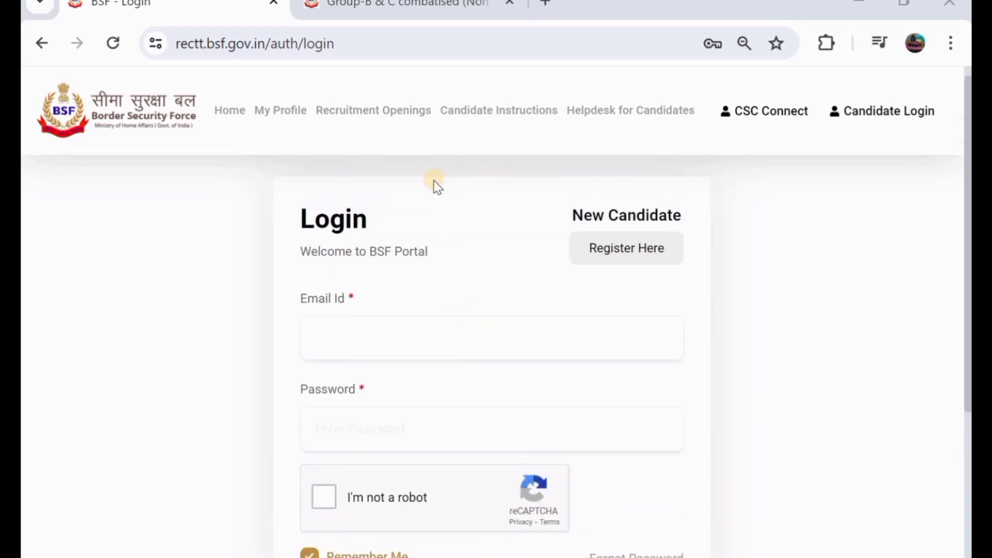
Step: Start a new-candidate registration, enter the candidate's name and pass the mobile and e-mail fields
{"action": "left_click", "coordinate": [627, 256]}
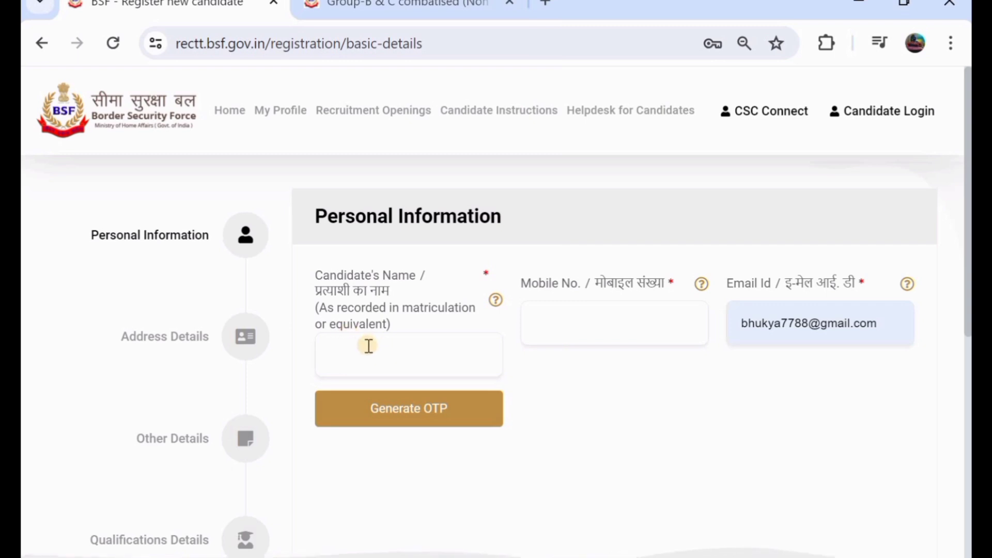
{"action": "left_click", "coordinate": [393, 369]}
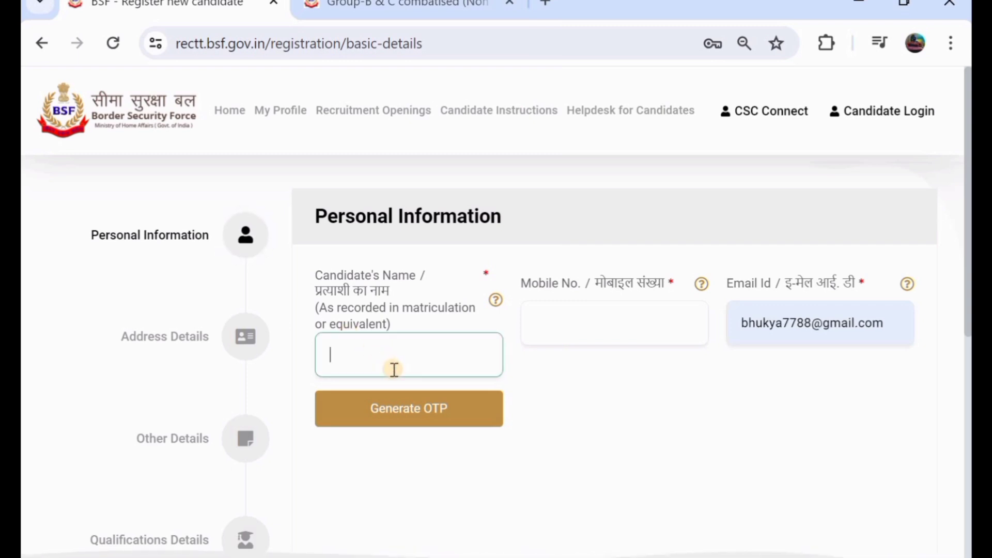
{"action": "type", "text": "RAJU"}
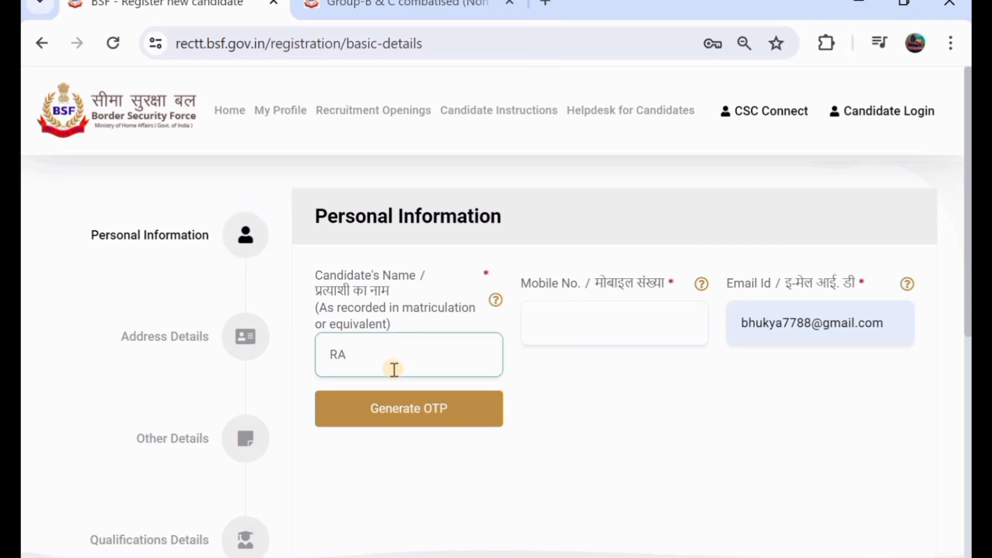
{"action": "left_click", "coordinate": [590, 326]}
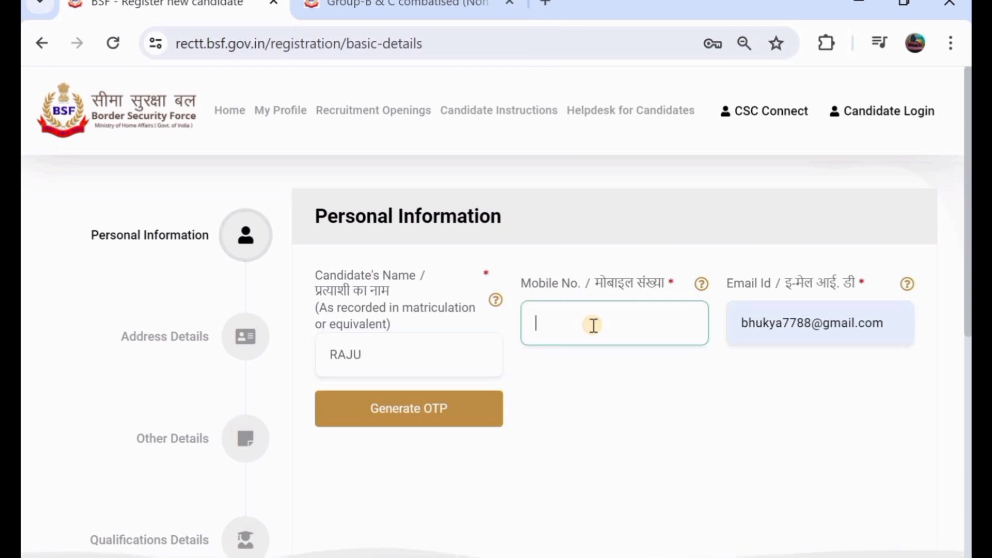
{"action": "left_click", "coordinate": [813, 325]}
{"action": "left_click", "coordinate": [820, 390]}
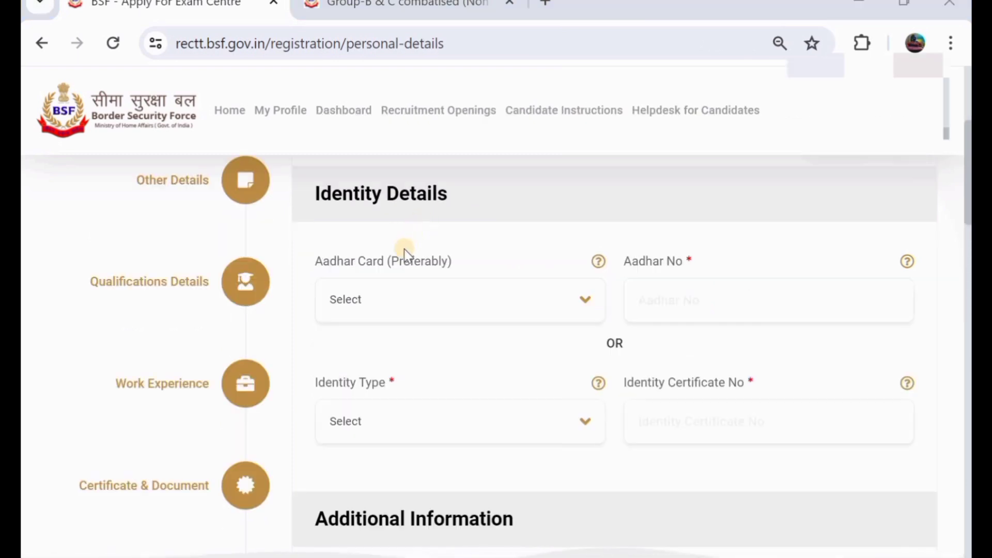
Step: Set the Aadhar Card (Preferably) dropdown to Aadhar Card and Identity Type to PAN
{"action": "left_click", "coordinate": [385, 295]}
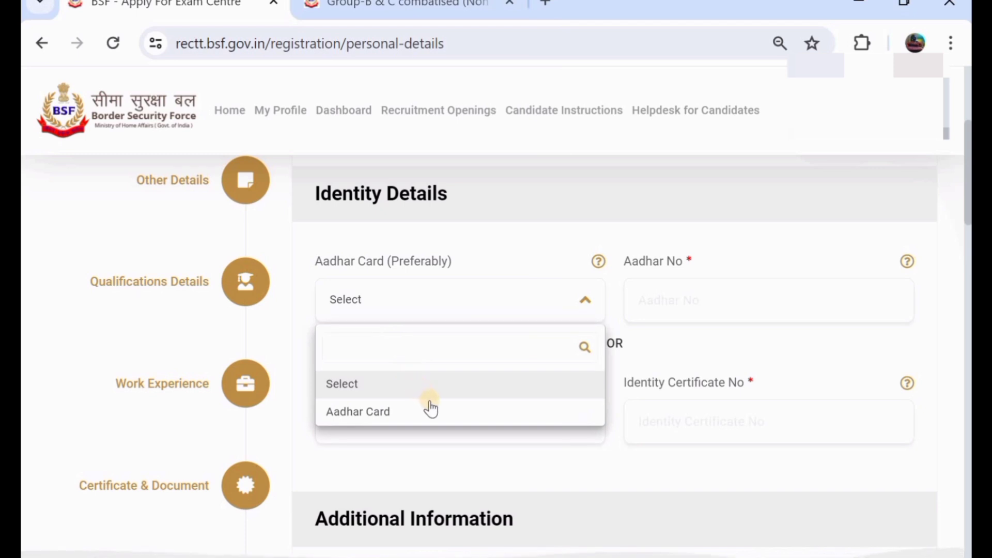
{"action": "left_click", "coordinate": [437, 411]}
{"action": "left_click", "coordinate": [698, 294]}
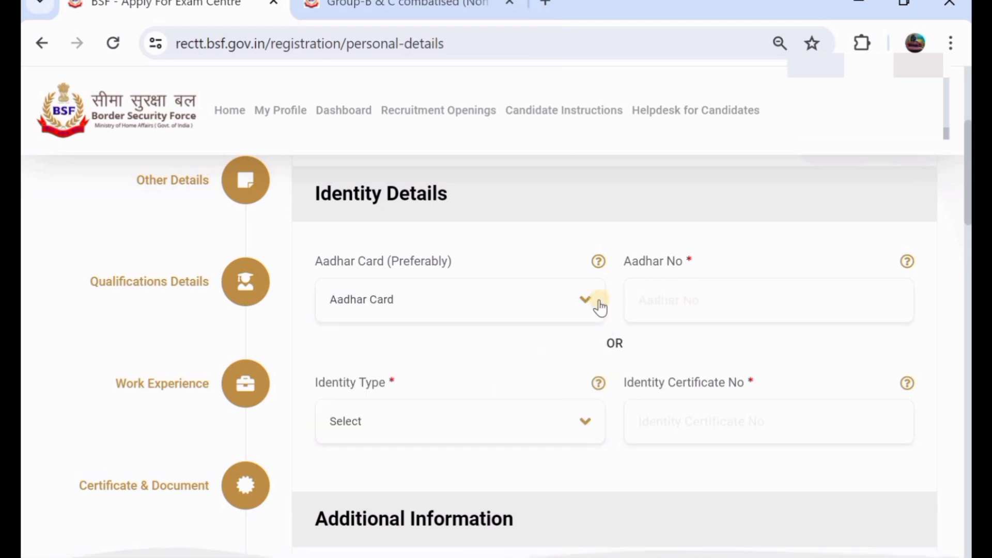
{"action": "scroll", "coordinate": [516, 330], "scroll_direction": "down", "scroll_amount": 1}
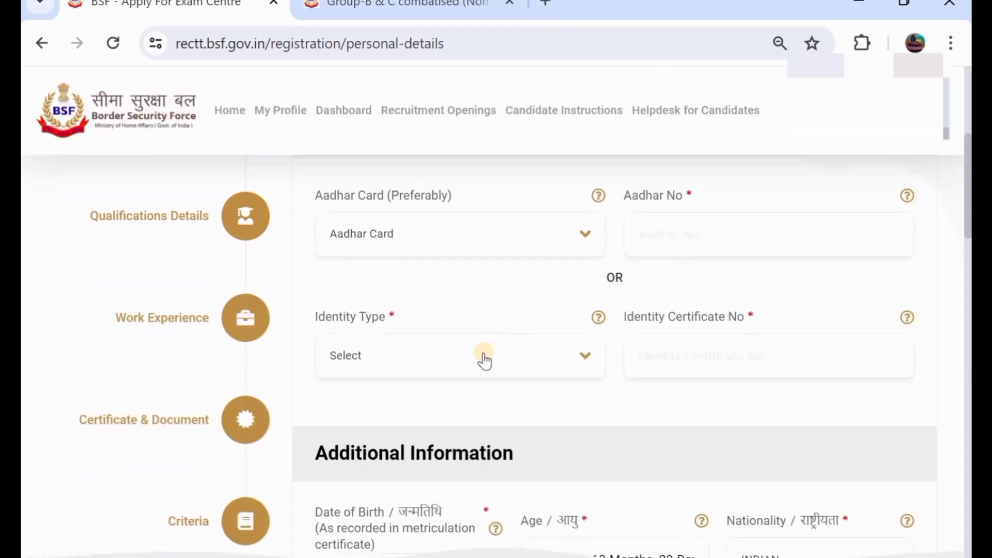
{"action": "left_click", "coordinate": [483, 356]}
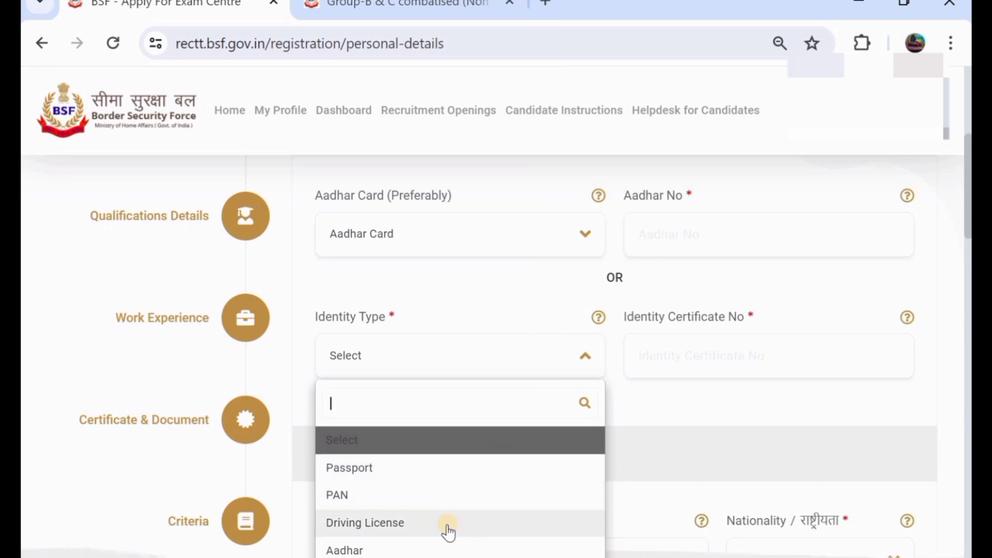
{"action": "left_click", "coordinate": [480, 490]}
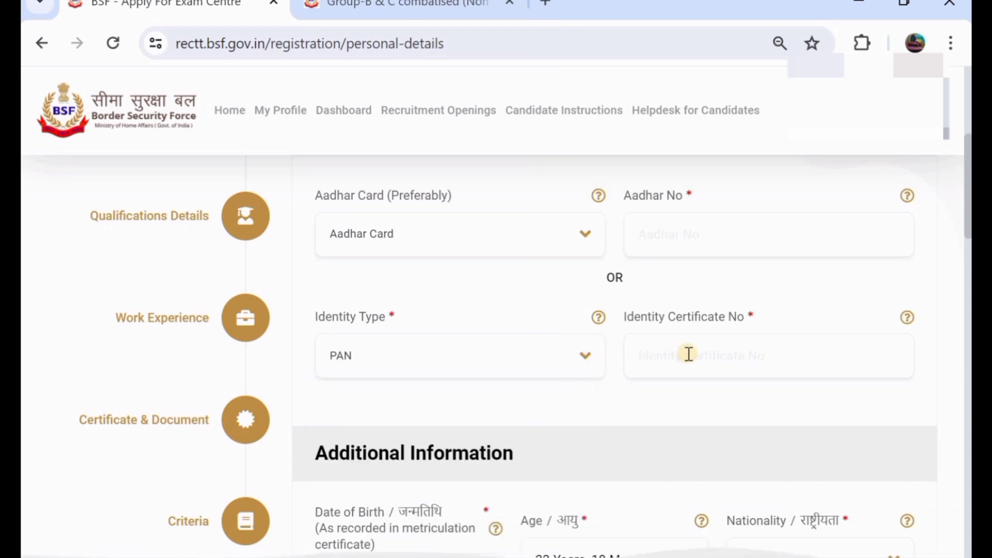
{"action": "scroll", "coordinate": [688, 353], "scroll_direction": "down", "scroll_amount": 1}
{"action": "scroll", "coordinate": [688, 354], "scroll_direction": "down", "scroll_amount": 2}
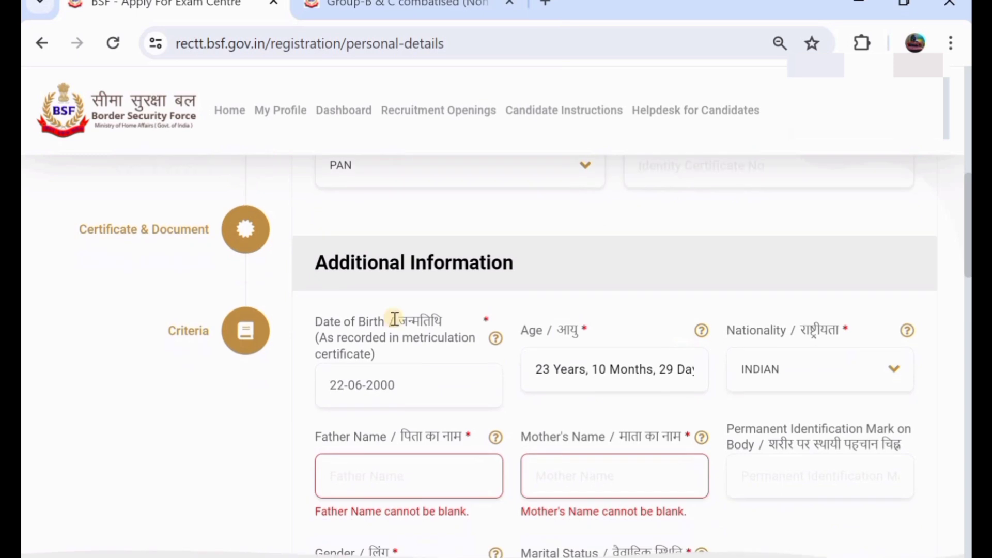
{"action": "scroll", "coordinate": [440, 303], "scroll_direction": "down", "scroll_amount": 1}
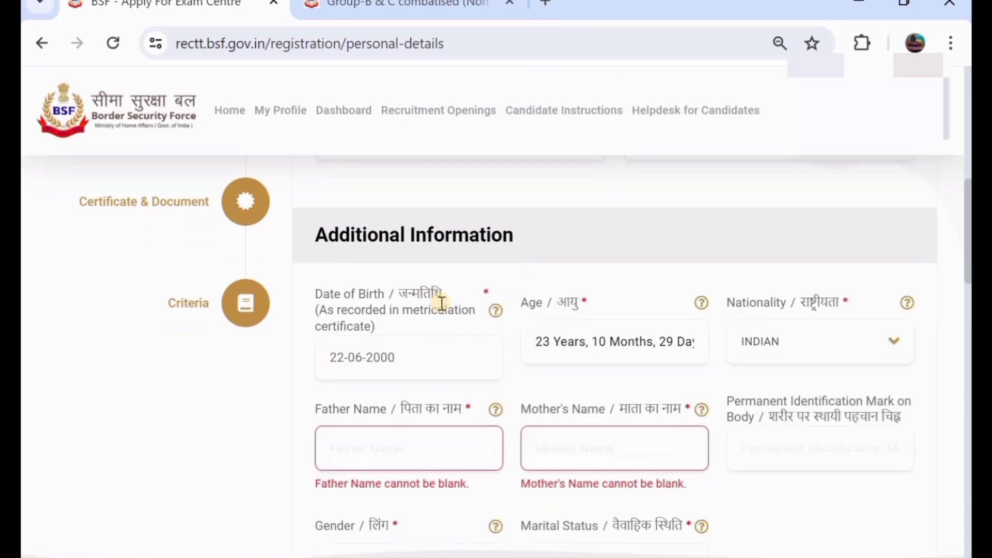
{"action": "left_click", "coordinate": [417, 355]}
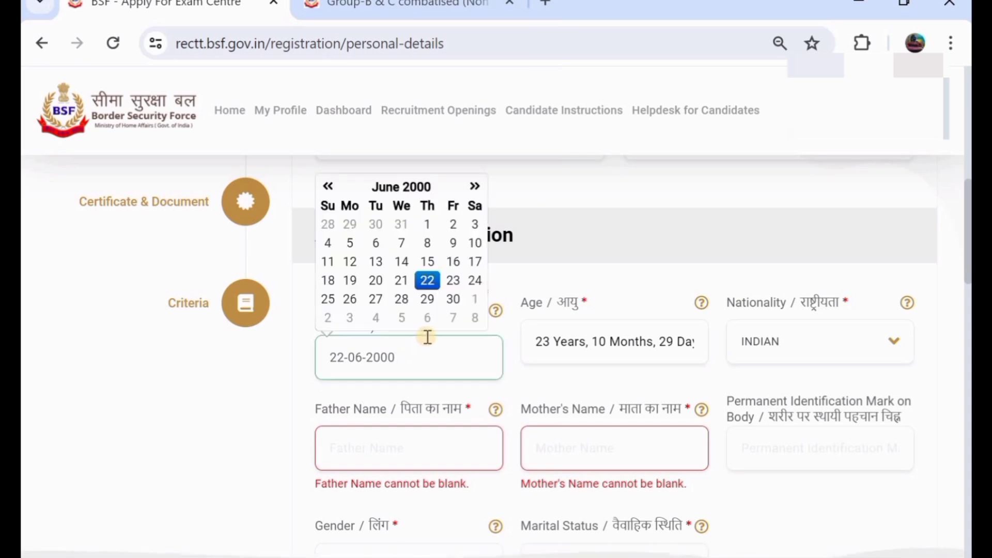
{"action": "left_click", "coordinate": [397, 281]}
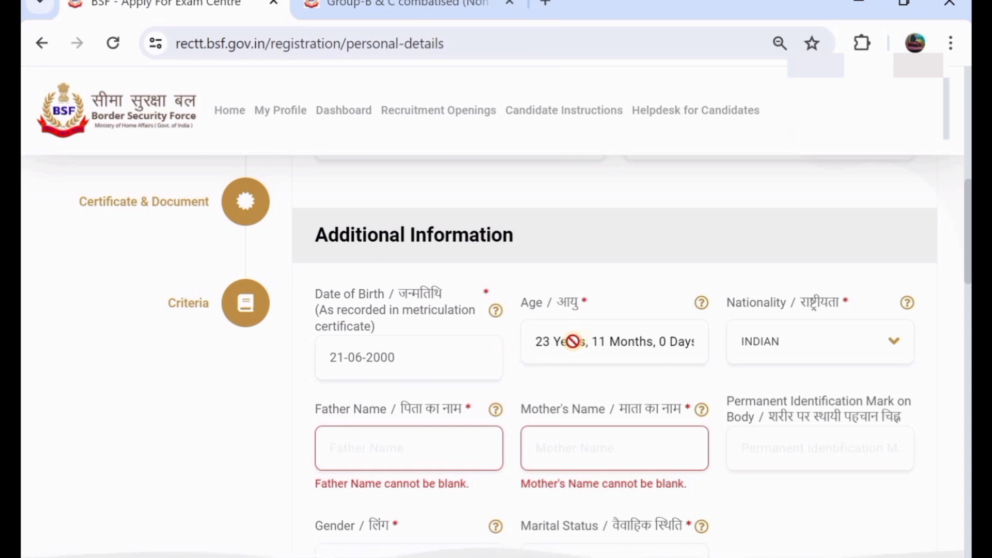
{"action": "left_click", "coordinate": [776, 338]}
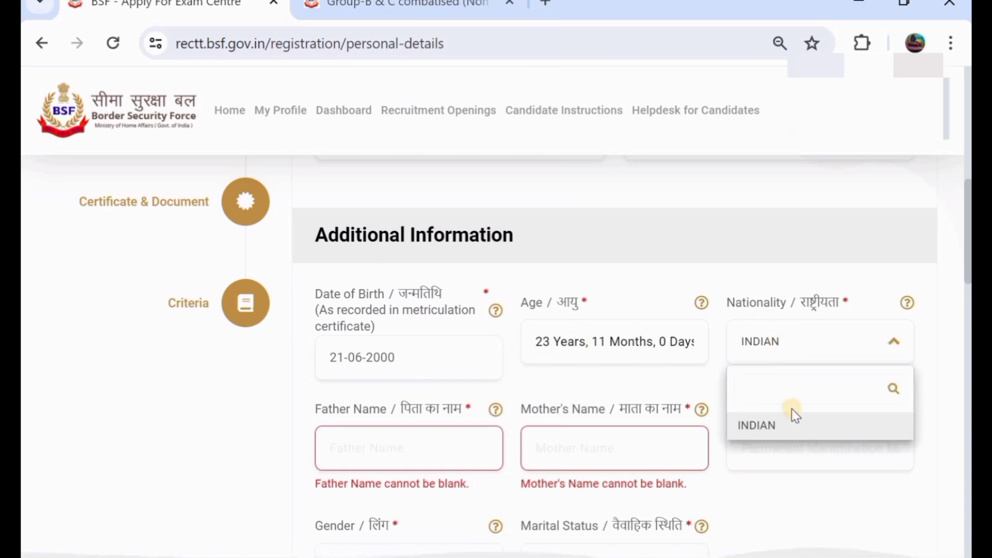
{"action": "left_click", "coordinate": [799, 424]}
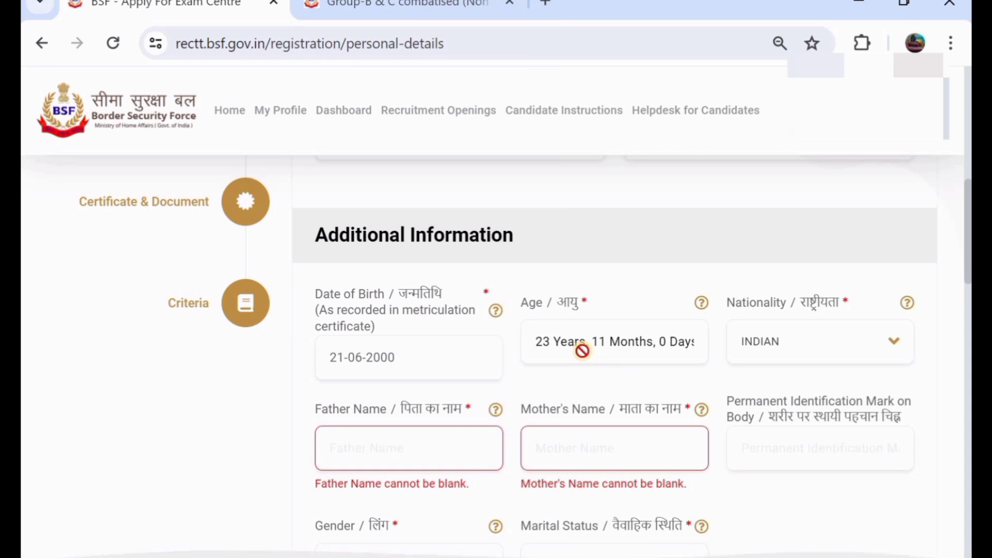
Step: Fill in the father's and mother's names
{"action": "scroll", "coordinate": [582, 350], "scroll_direction": "down", "scroll_amount": 1}
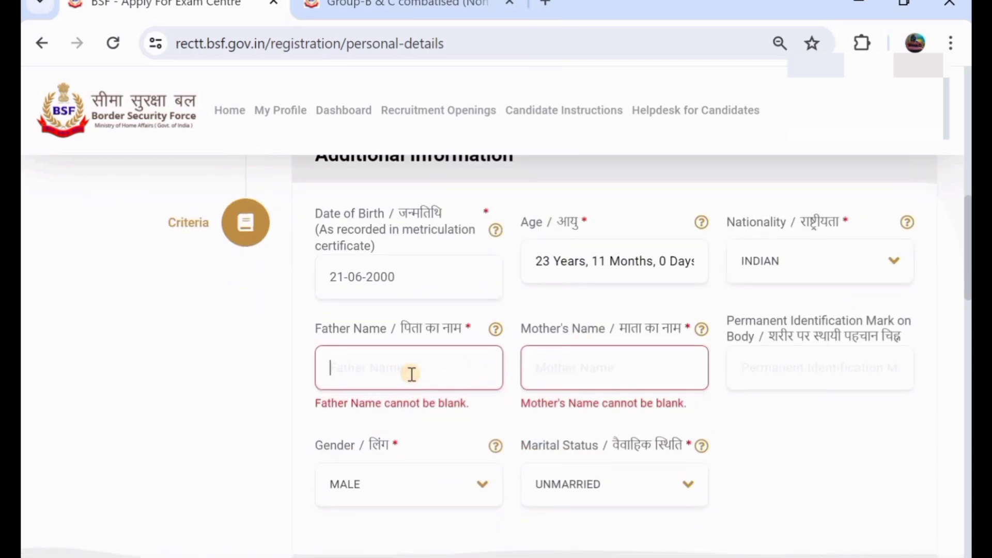
{"action": "left_click", "coordinate": [411, 374]}
{"action": "type", "text": "SIRI"}
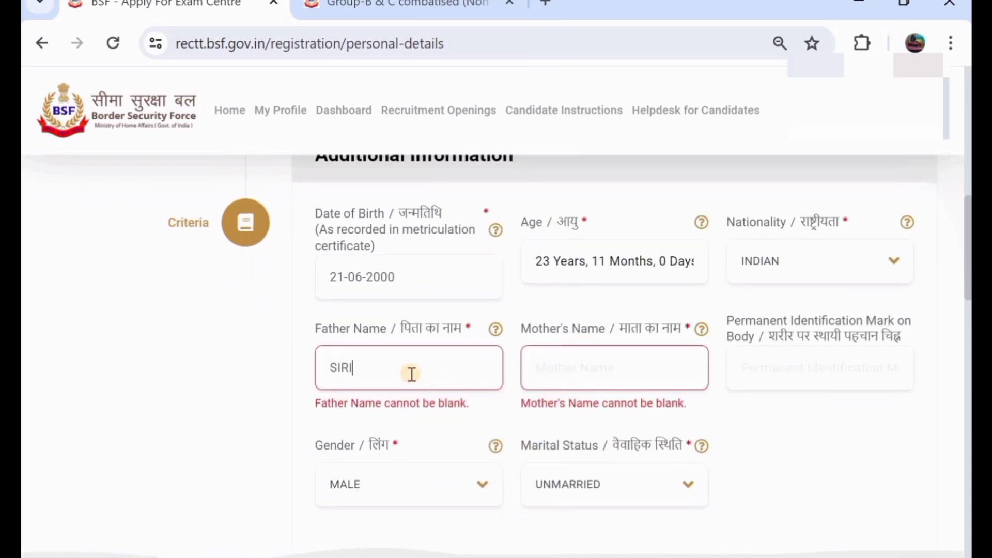
{"action": "left_click", "coordinate": [567, 364]}
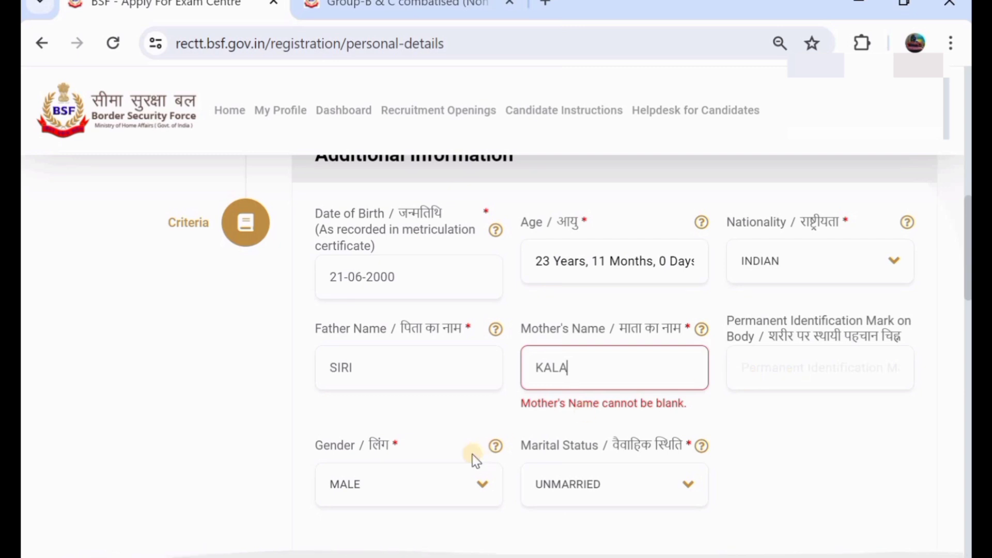
{"action": "scroll", "coordinate": [472, 457], "scroll_direction": "down", "scroll_amount": 1}
{"action": "left_click", "coordinate": [427, 446]}
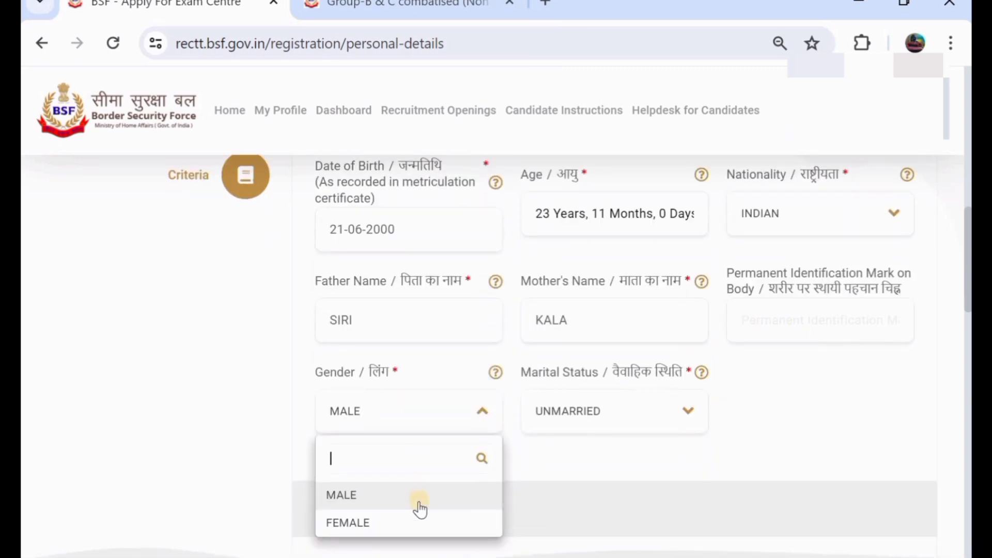
{"action": "left_click", "coordinate": [423, 497]}
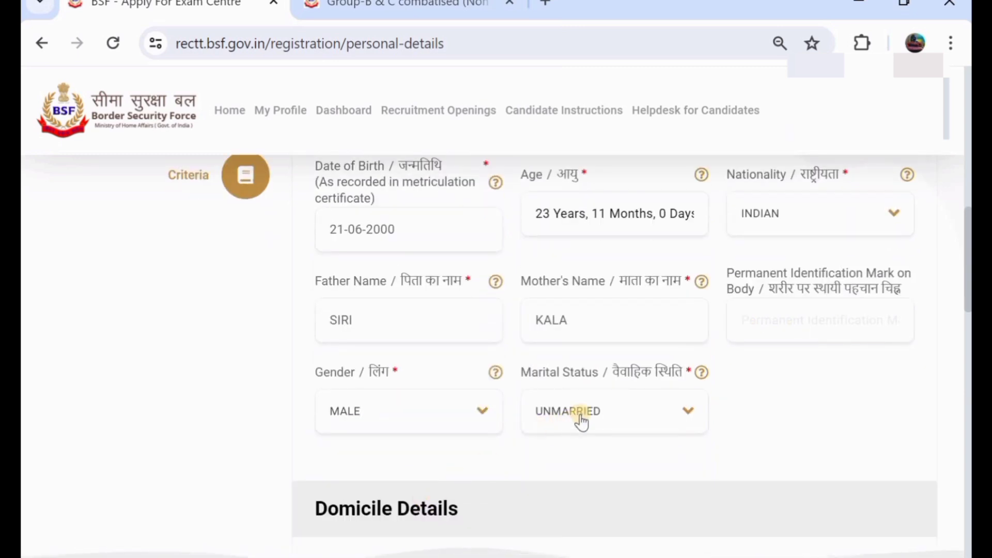
{"action": "left_click", "coordinate": [580, 420]}
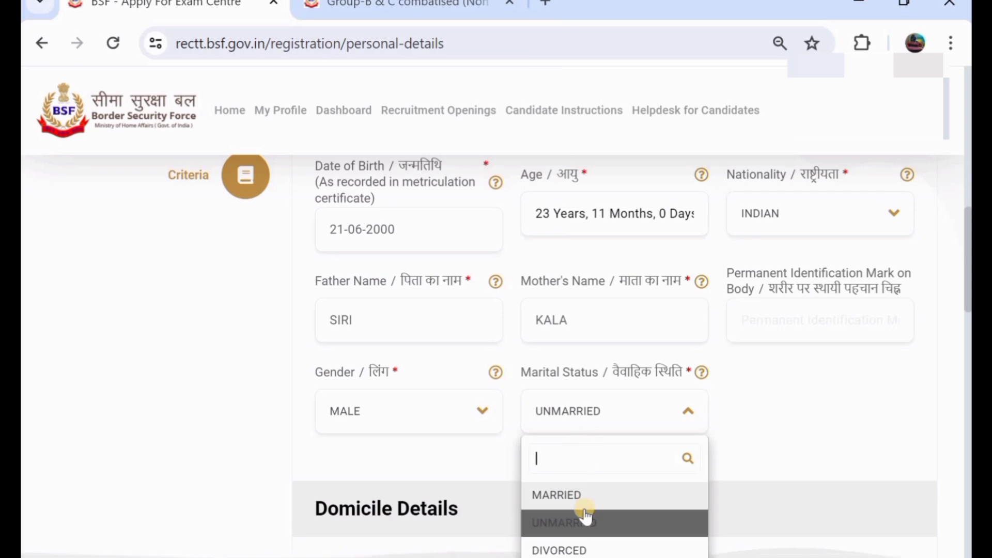
{"action": "scroll", "coordinate": [458, 251], "scroll_direction": "down", "scroll_amount": 5}
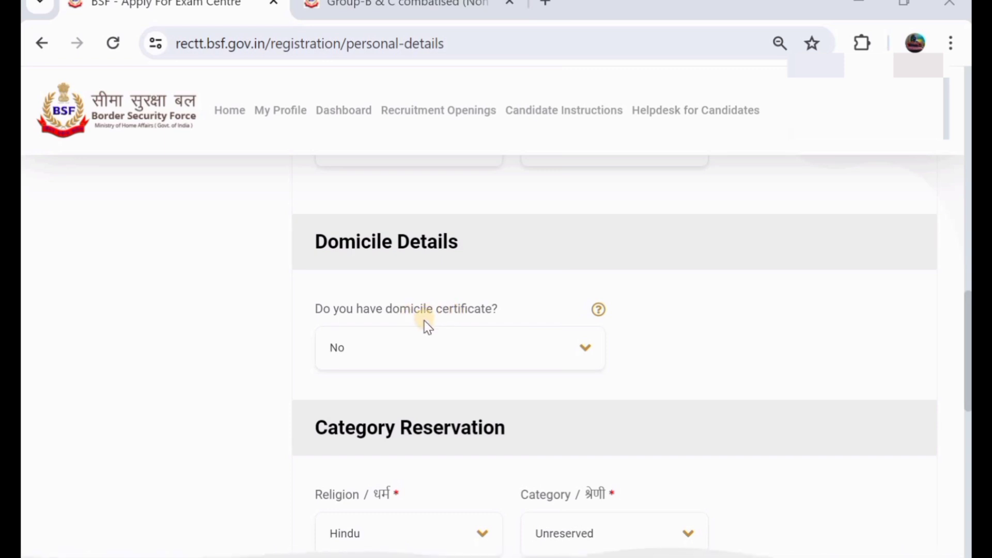
{"action": "left_click", "coordinate": [438, 351]}
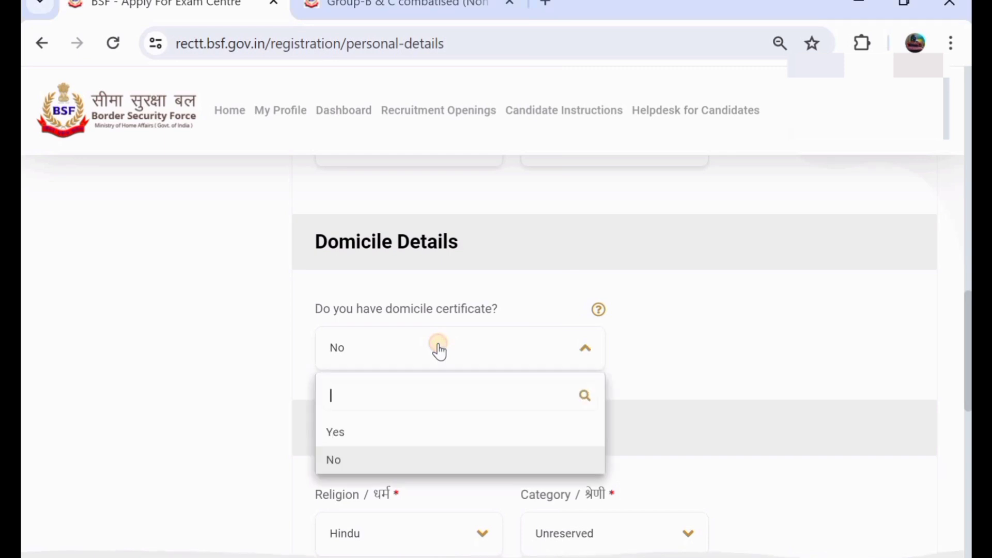
{"action": "left_click", "coordinate": [450, 433]}
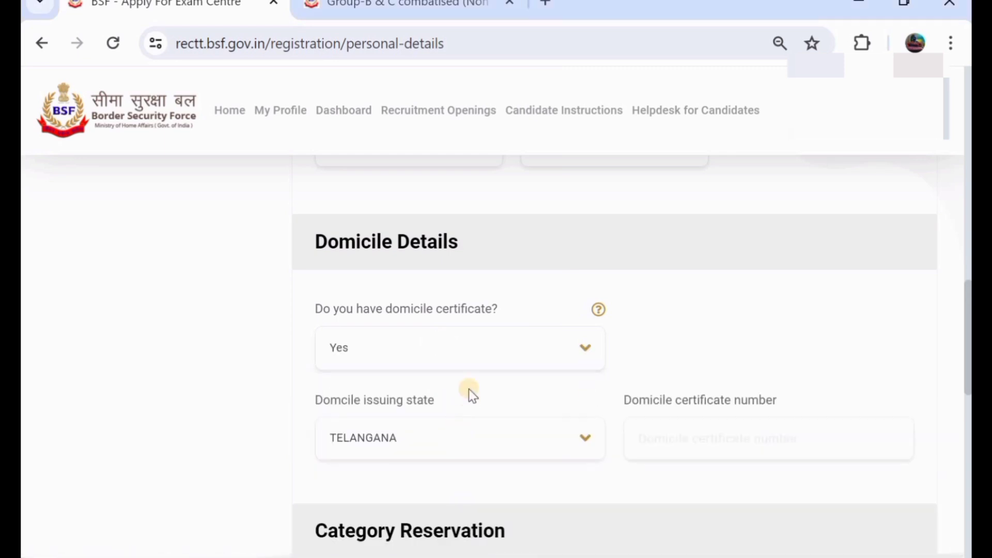
{"action": "left_click", "coordinate": [418, 437]}
{"action": "scroll", "coordinate": [467, 393], "scroll_direction": "down", "scroll_amount": 2}
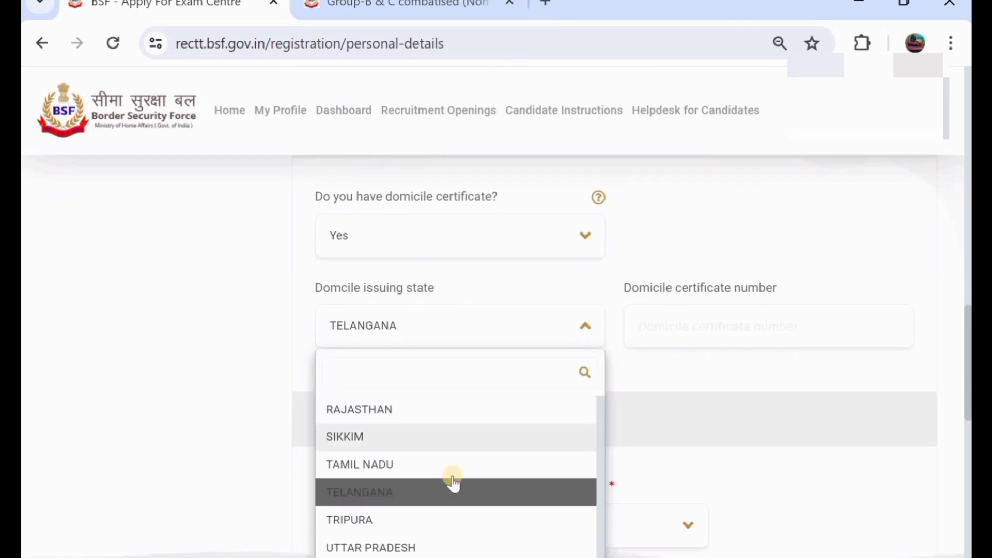
{"action": "left_click", "coordinate": [720, 316]}
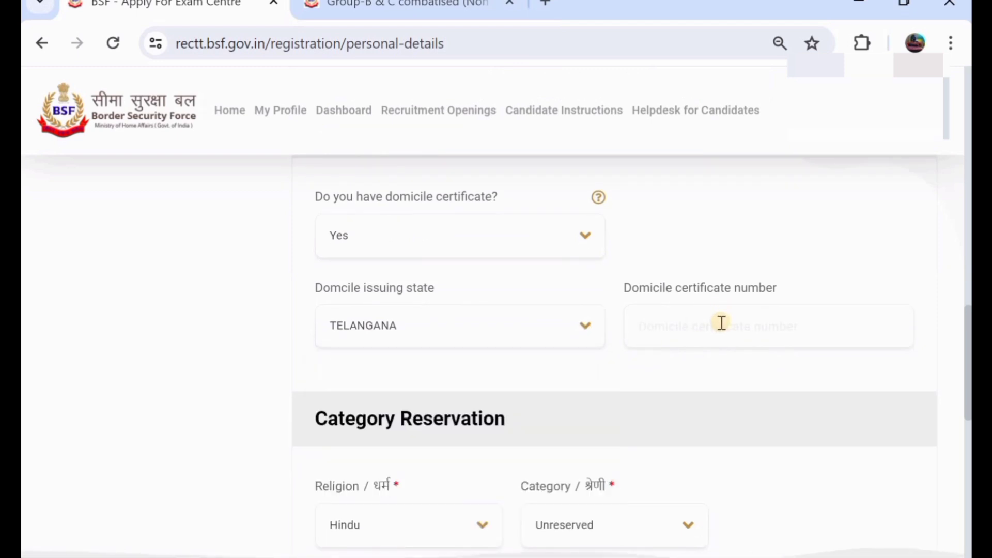
{"action": "left_click", "coordinate": [436, 243]}
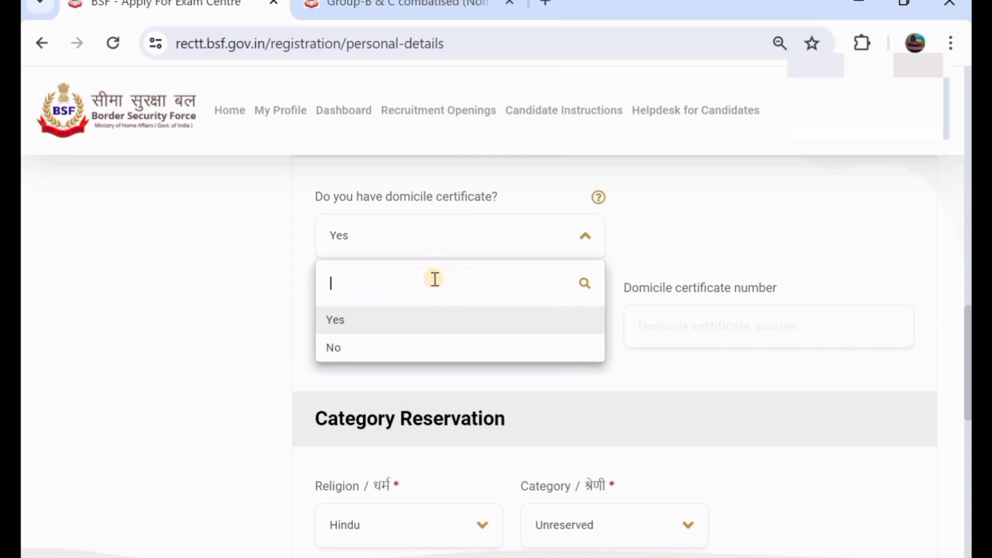
{"action": "left_click", "coordinate": [470, 343]}
{"action": "scroll", "coordinate": [469, 341], "scroll_direction": "down", "scroll_amount": 1}
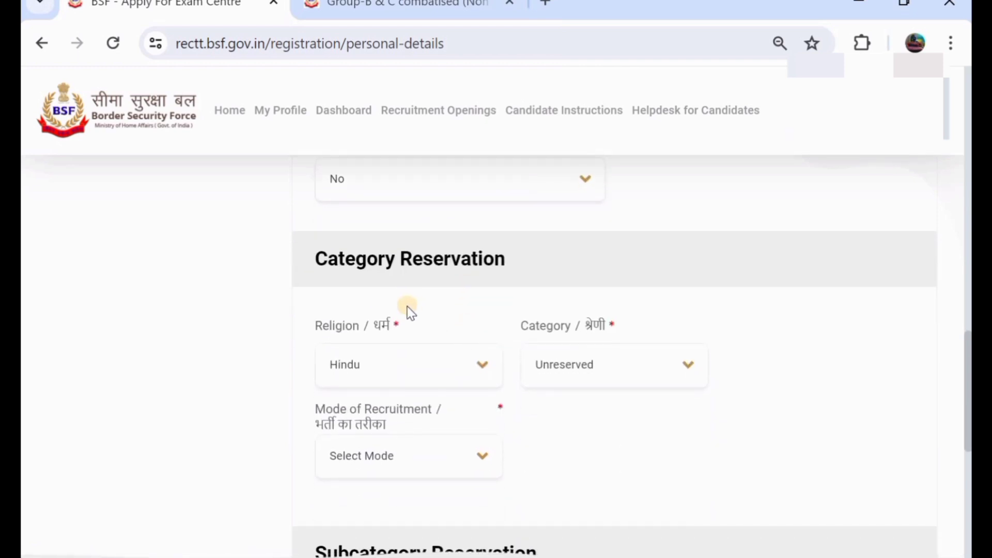
{"action": "scroll", "coordinate": [408, 313], "scroll_direction": "down", "scroll_amount": 1}
{"action": "left_click", "coordinate": [408, 341]}
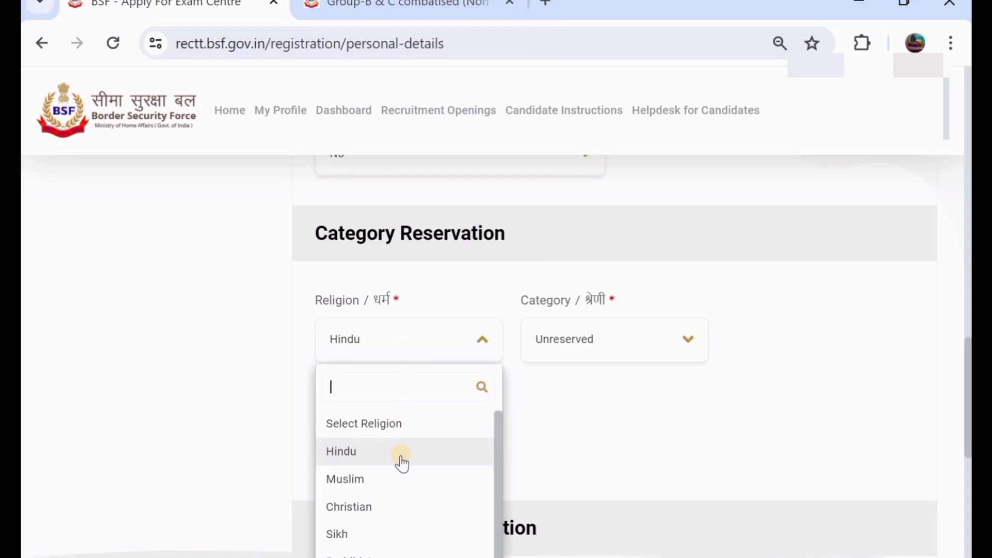
{"action": "left_click", "coordinate": [432, 451]}
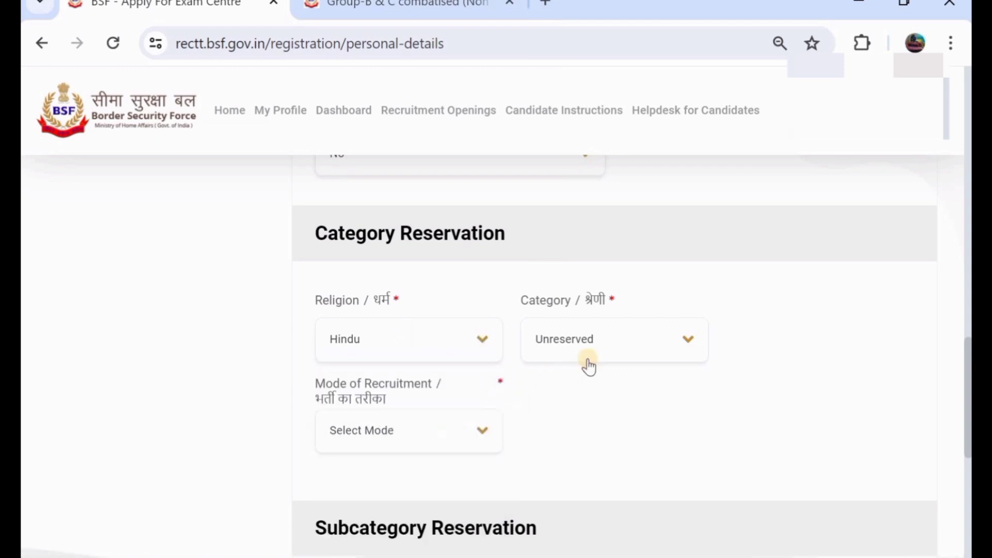
{"action": "left_click", "coordinate": [611, 356]}
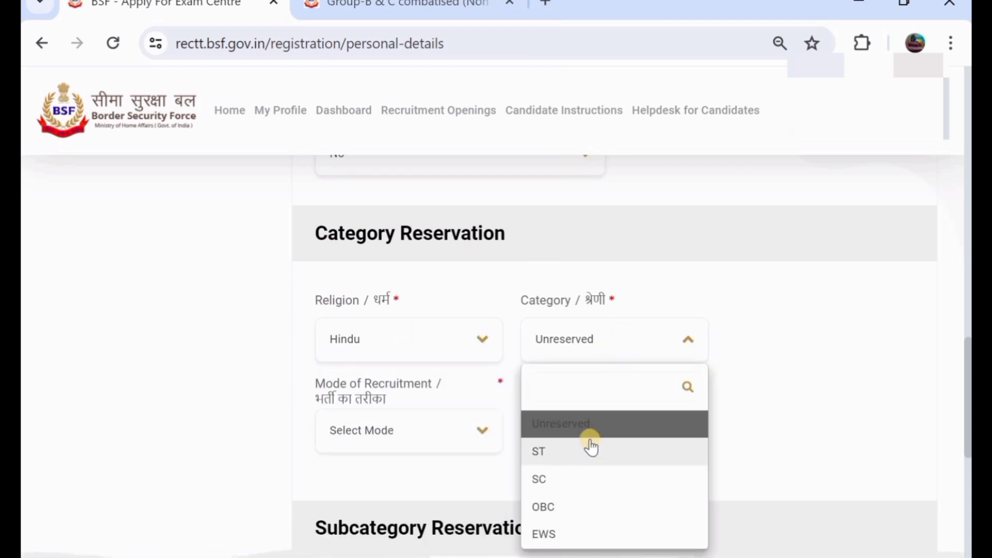
{"action": "left_click", "coordinate": [605, 427]}
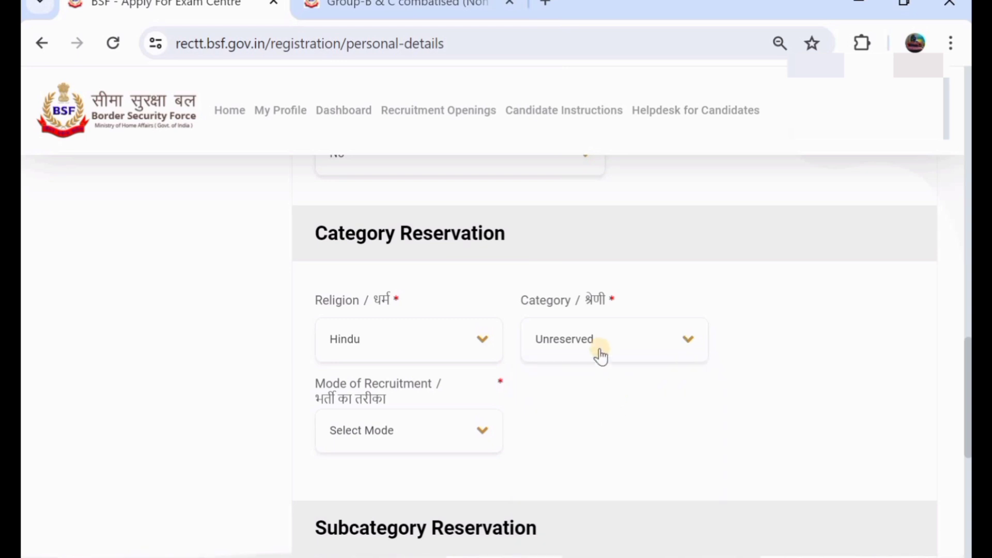
{"action": "left_click", "coordinate": [595, 353]}
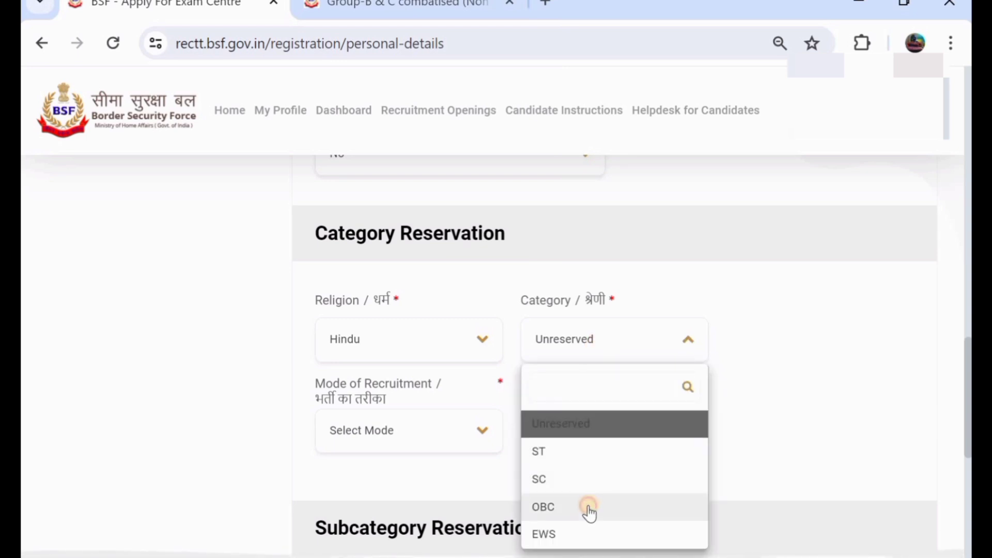
{"action": "left_click", "coordinate": [609, 507]}
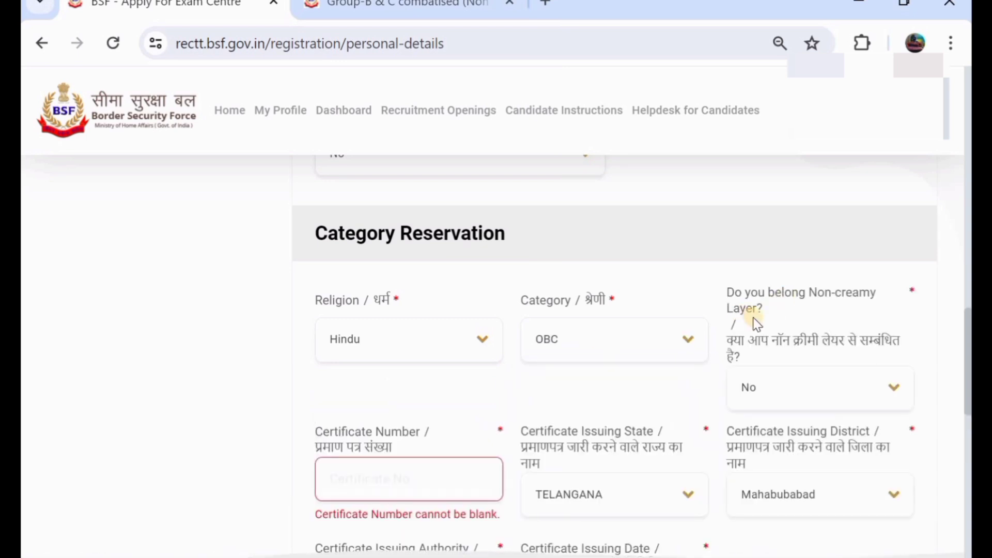
{"action": "left_click", "coordinate": [779, 391]}
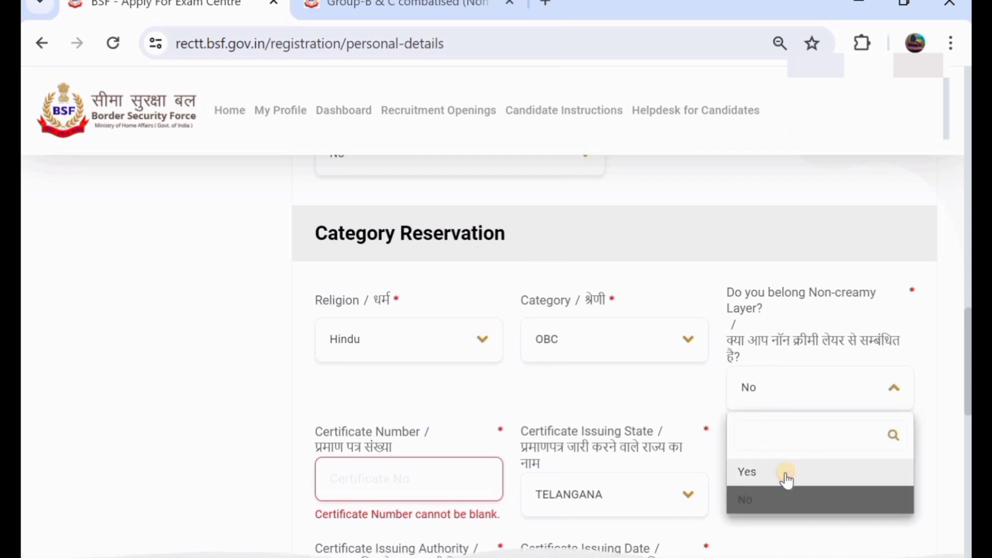
{"action": "left_click", "coordinate": [784, 471]}
{"action": "left_click", "coordinate": [744, 400]}
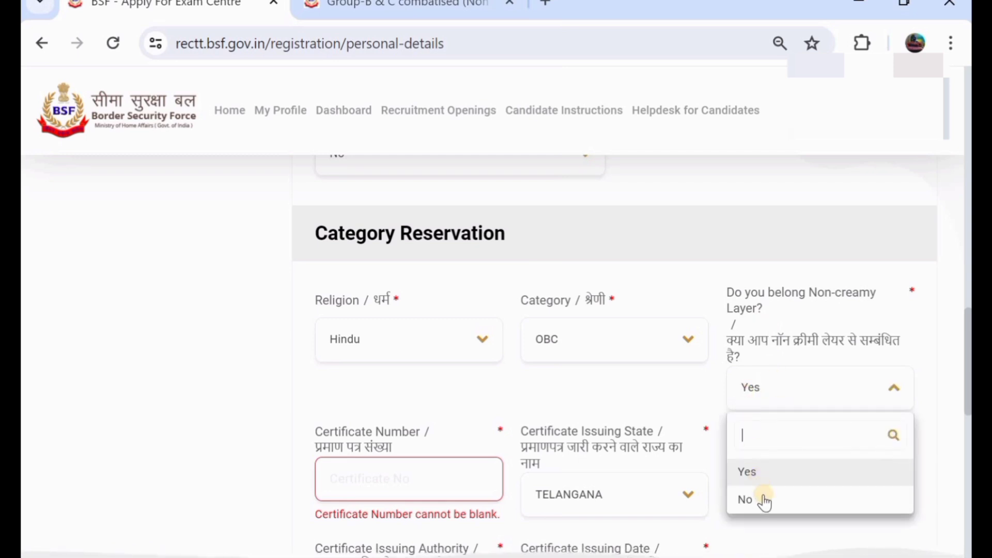
{"action": "left_click", "coordinate": [765, 501]}
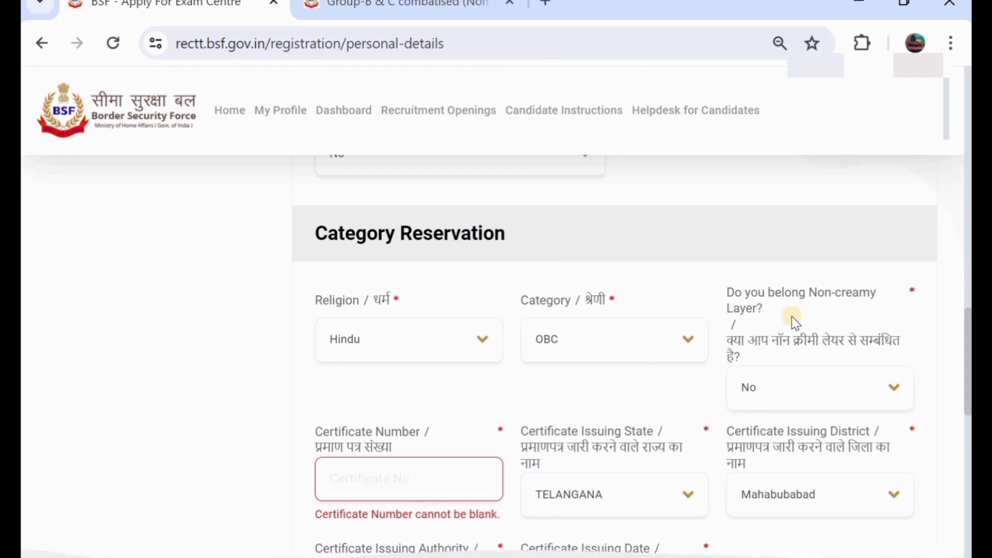
{"action": "left_click", "coordinate": [810, 385]}
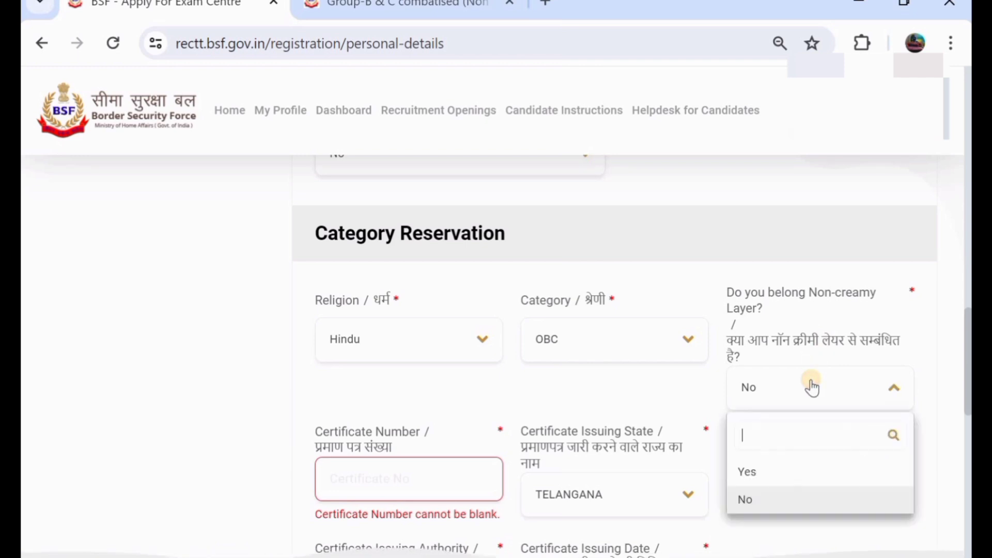
{"action": "left_click", "coordinate": [794, 470]}
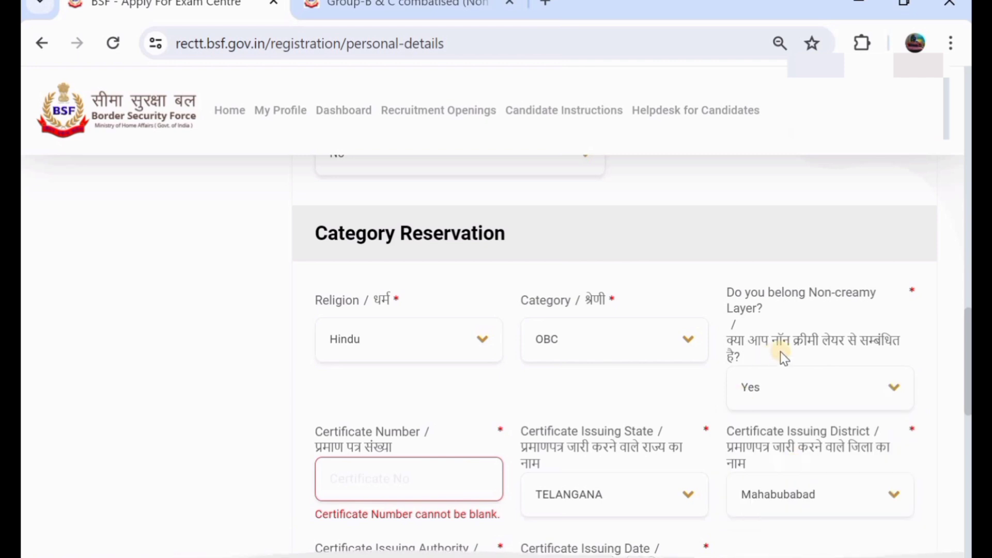
{"action": "left_click", "coordinate": [793, 384]}
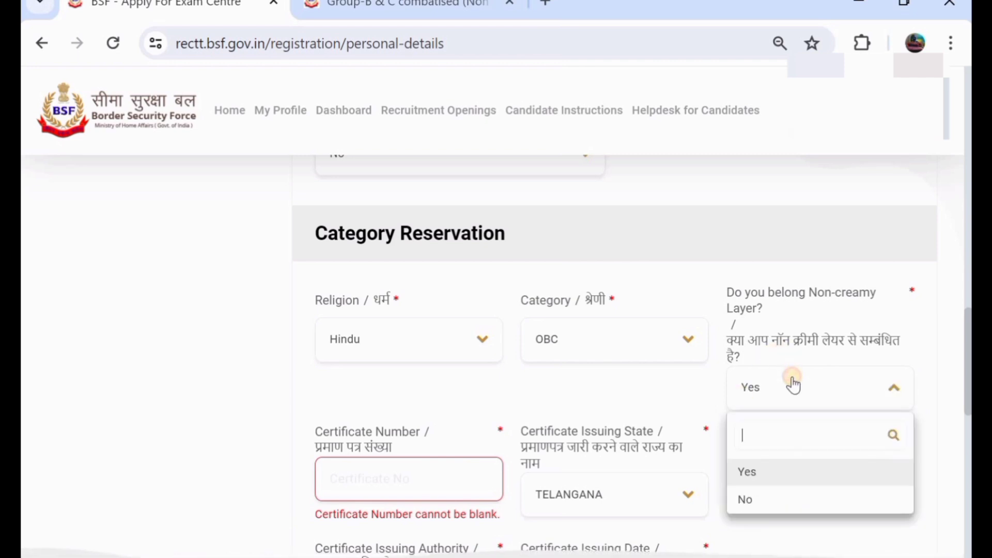
{"action": "left_click", "coordinate": [773, 501]}
{"action": "scroll", "coordinate": [436, 434], "scroll_direction": "down", "scroll_amount": 1}
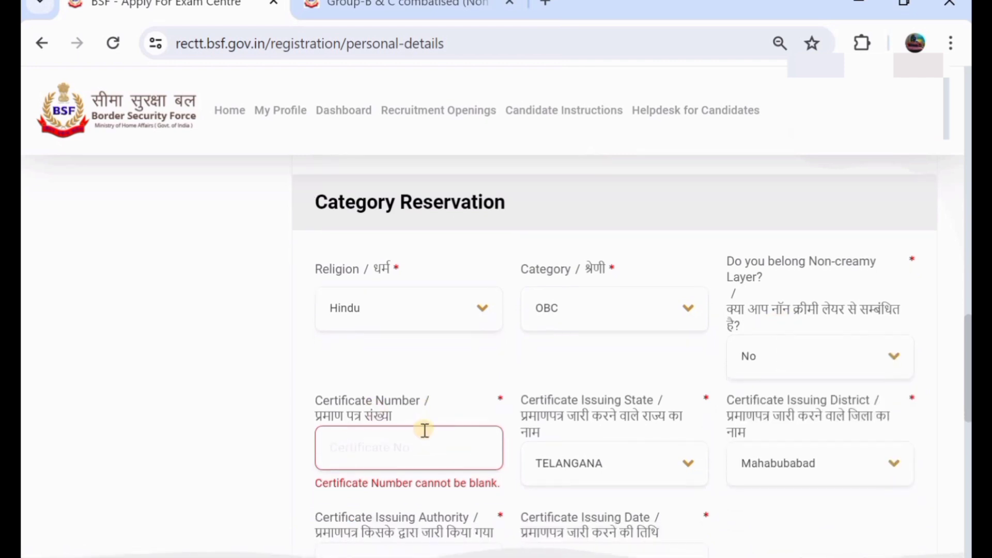
{"action": "left_click", "coordinate": [604, 468]}
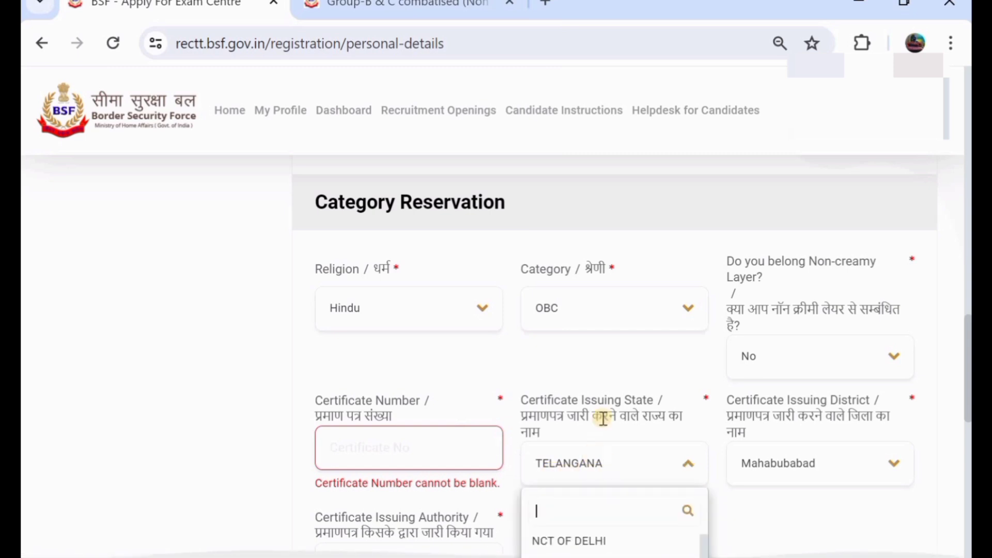
{"action": "scroll", "coordinate": [604, 418], "scroll_direction": "down", "scroll_amount": 2}
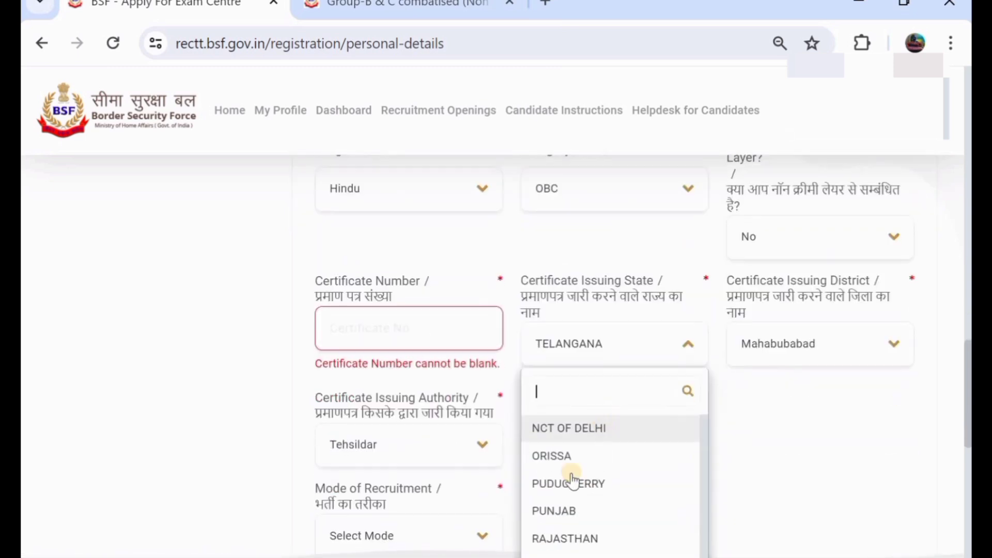
{"action": "left_click", "coordinate": [828, 340]}
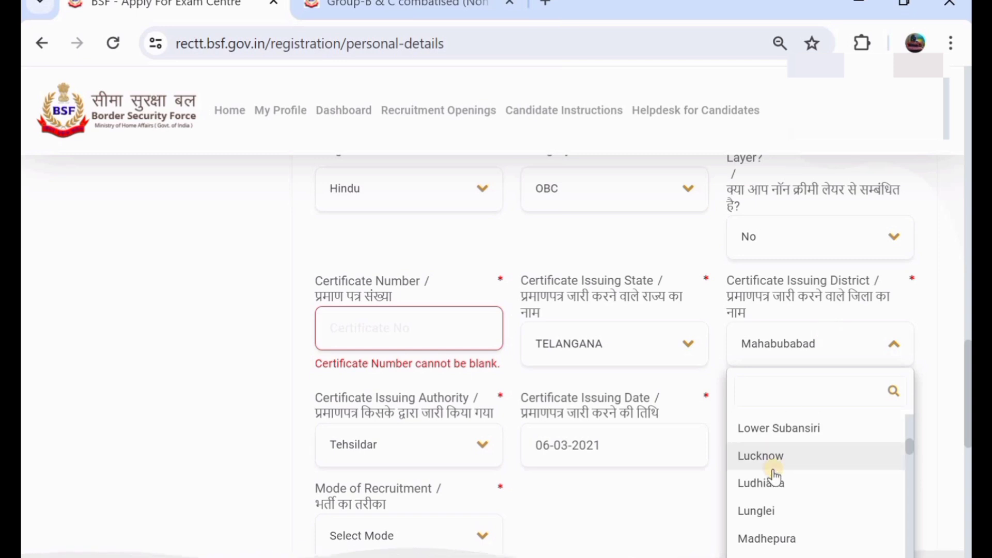
{"action": "left_click", "coordinate": [655, 516]}
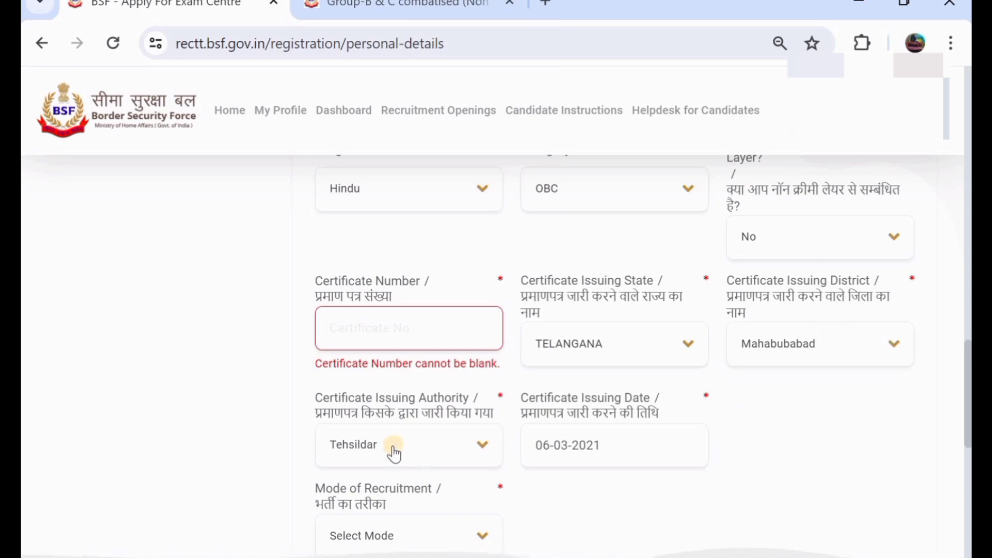
{"action": "left_click", "coordinate": [431, 445]}
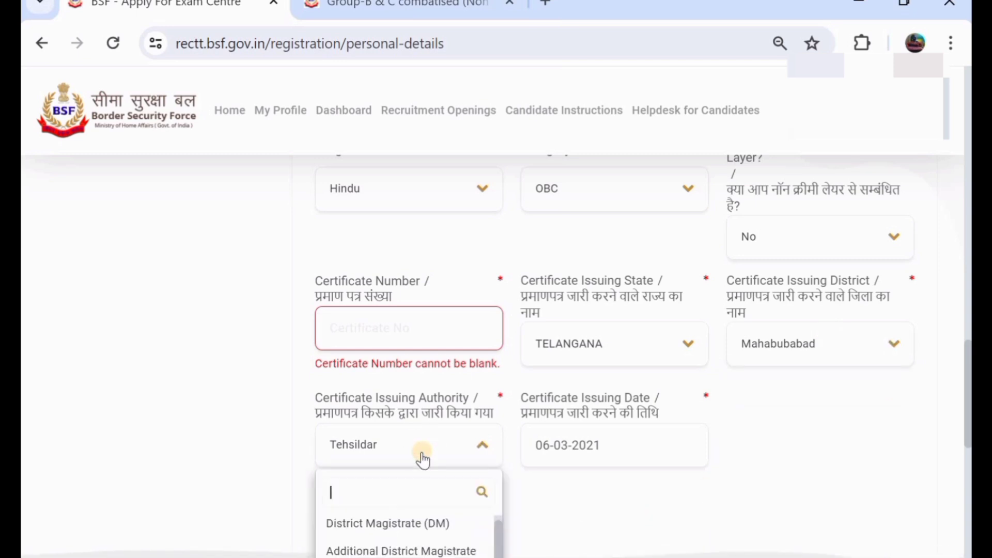
{"action": "scroll", "coordinate": [423, 459], "scroll_direction": "down", "scroll_amount": 2}
{"action": "scroll", "coordinate": [354, 513], "scroll_direction": "down", "scroll_amount": 1}
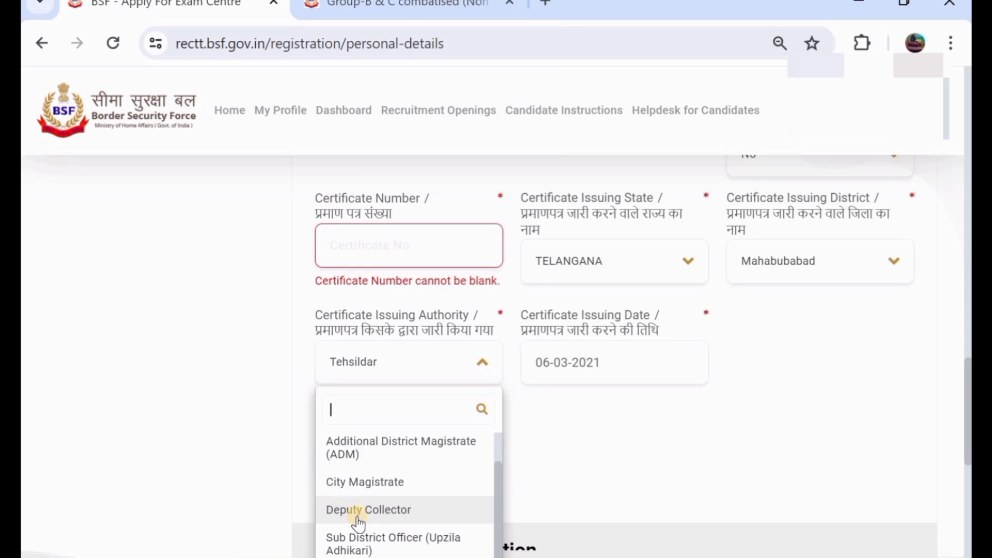
{"action": "left_click", "coordinate": [625, 370]}
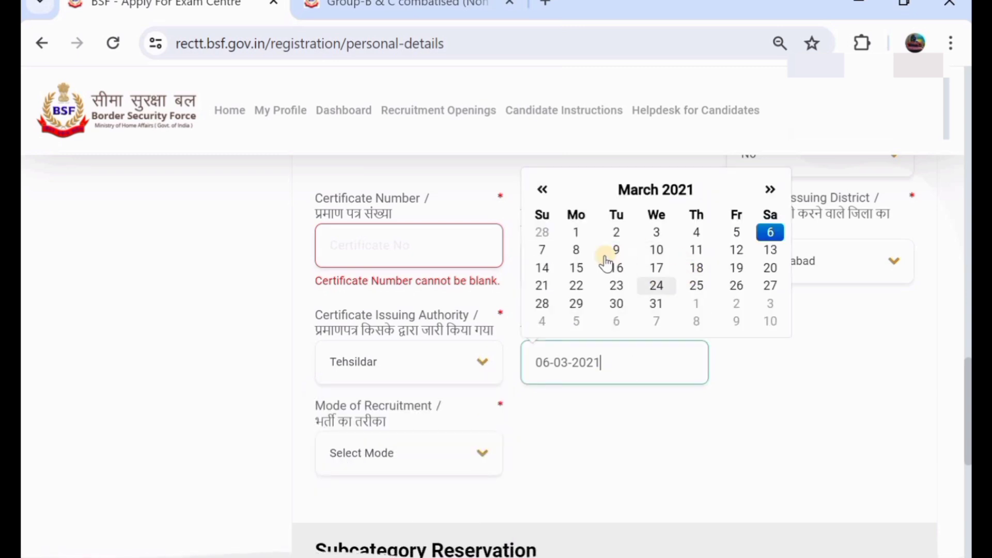
{"action": "left_click", "coordinate": [590, 437]}
{"action": "scroll", "coordinate": [475, 303], "scroll_direction": "up", "scroll_amount": 3}
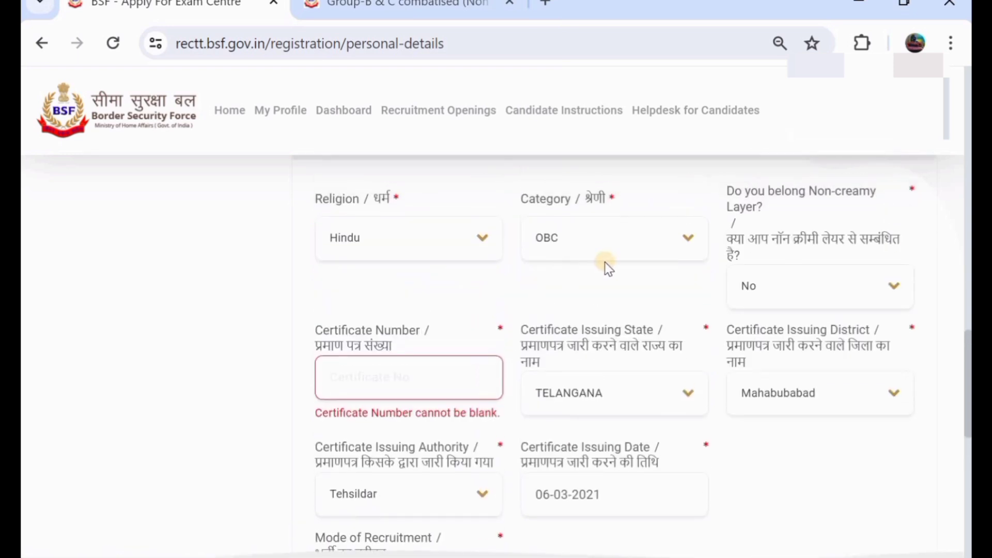
Step: Change the Category from OBC to ST and check the certificate state, district and authority lists
{"action": "left_click", "coordinate": [582, 238]}
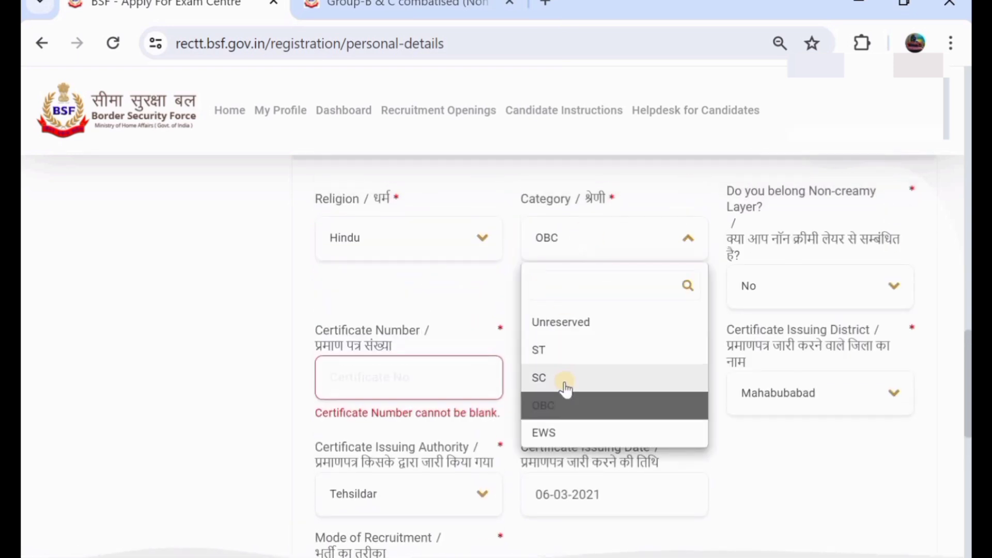
{"action": "left_click", "coordinate": [586, 353]}
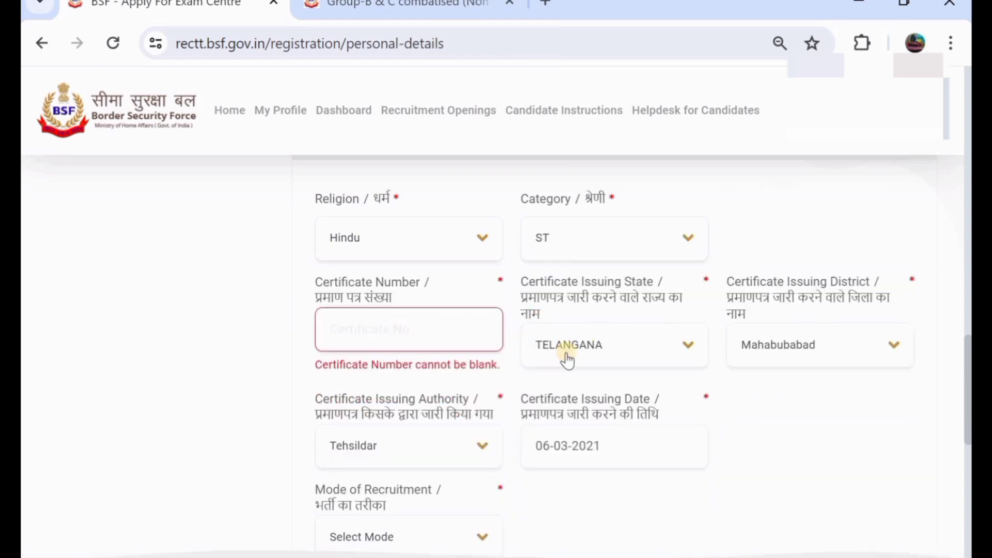
{"action": "left_click", "coordinate": [596, 355]}
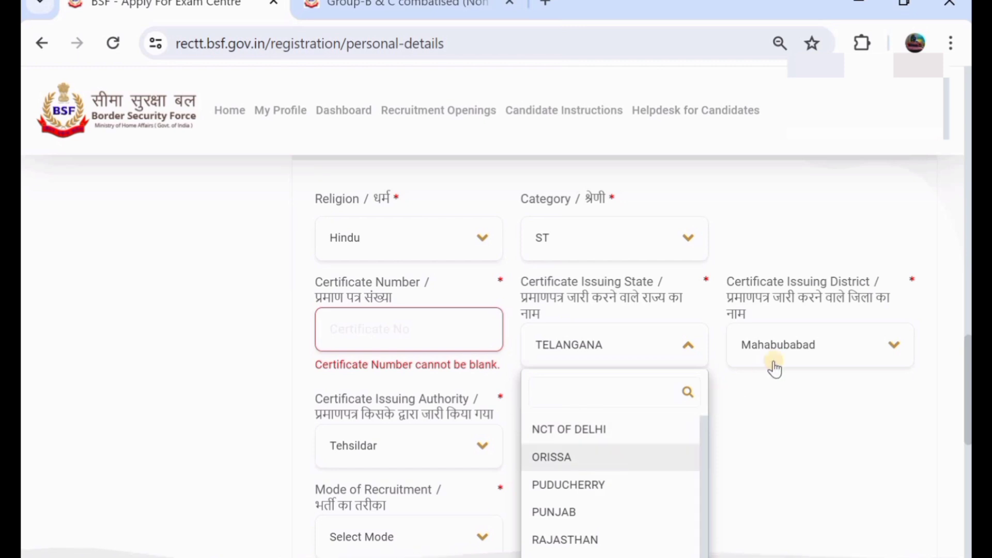
{"action": "left_click", "coordinate": [797, 347]}
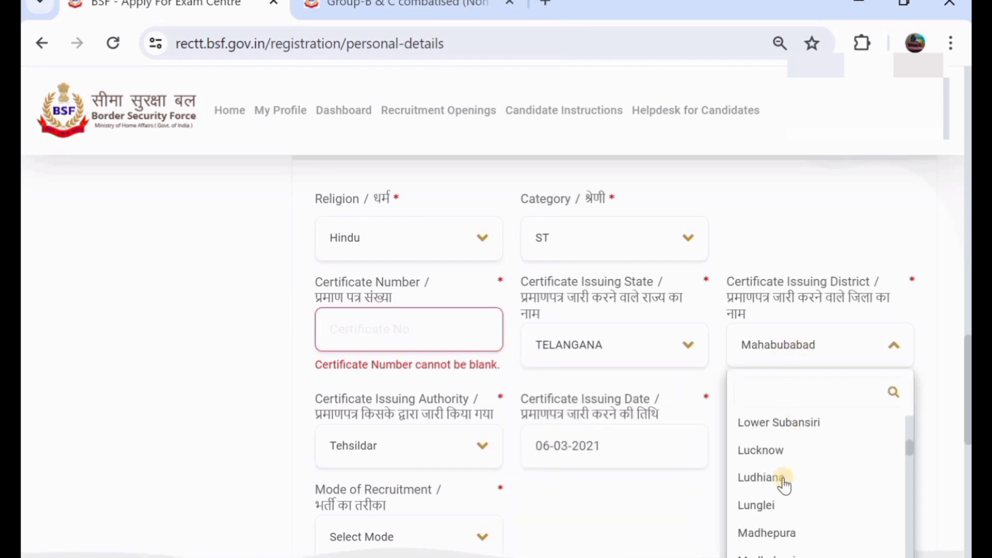
{"action": "scroll", "coordinate": [781, 478], "scroll_direction": "down", "scroll_amount": 1}
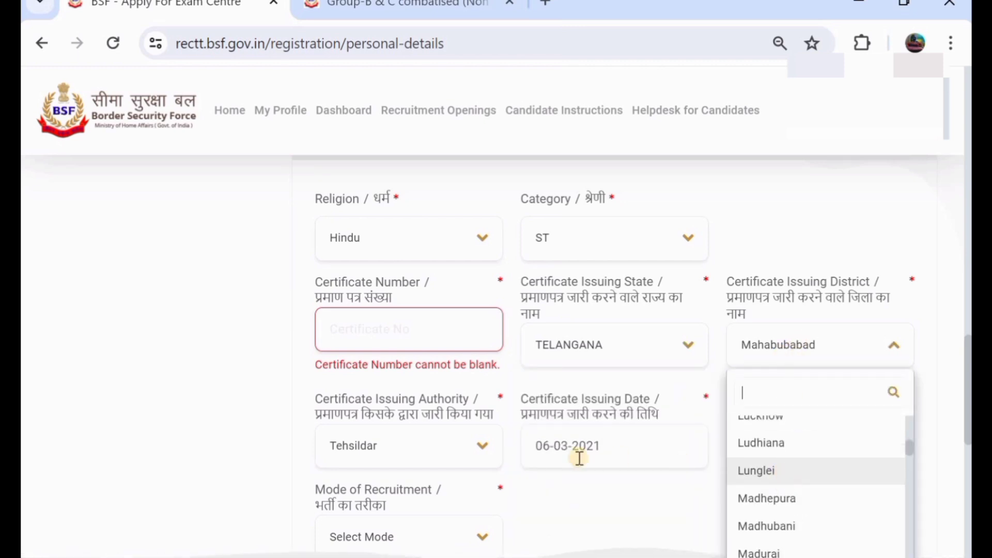
{"action": "left_click", "coordinate": [403, 456]}
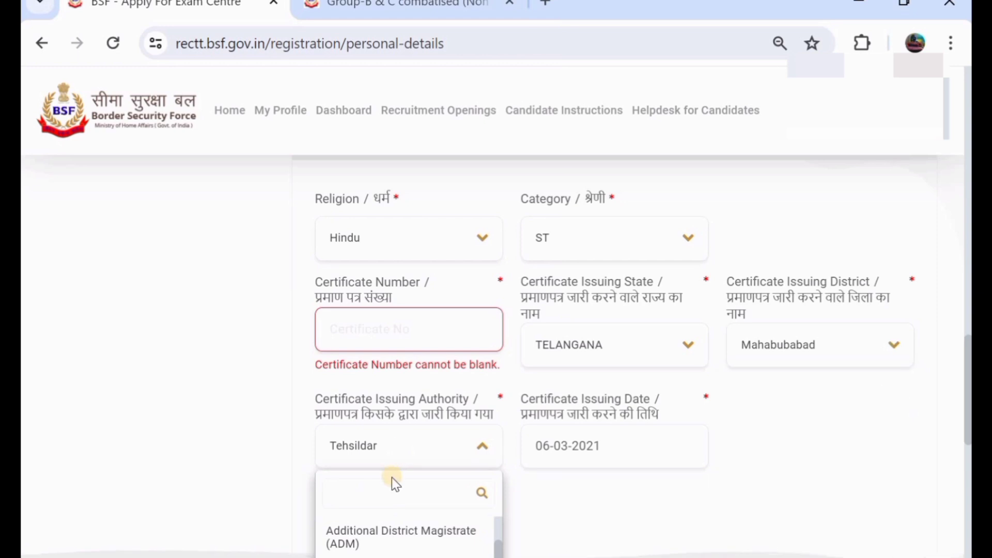
{"action": "scroll", "coordinate": [391, 477], "scroll_direction": "down", "scroll_amount": 2}
{"action": "scroll", "coordinate": [427, 463], "scroll_direction": "up", "scroll_amount": 1}
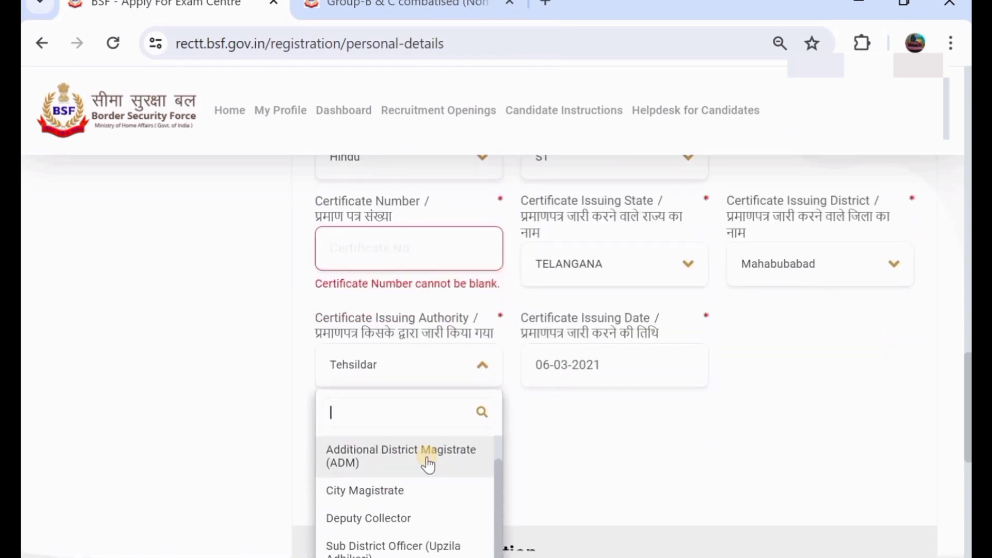
Step: Set the Certificate Issuing Date to 24-03-2021
{"action": "left_click", "coordinate": [619, 363]}
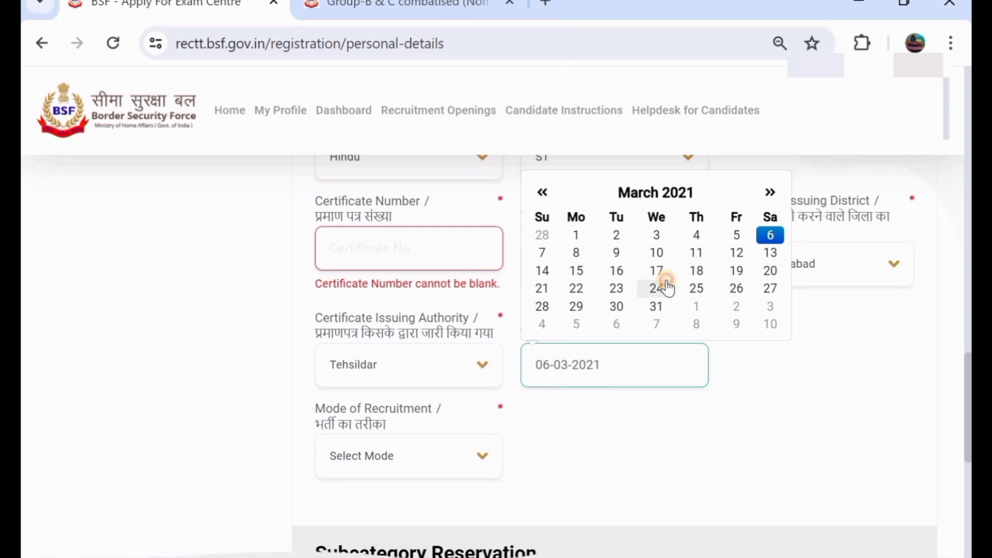
{"action": "left_click", "coordinate": [665, 285]}
{"action": "scroll", "coordinate": [519, 398], "scroll_direction": "down", "scroll_amount": 1}
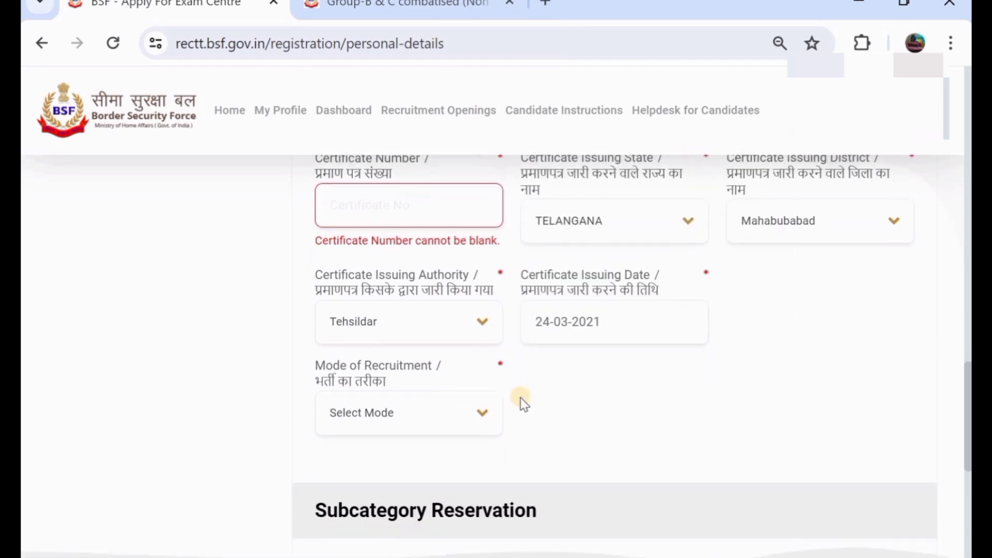
{"action": "left_click", "coordinate": [386, 411]}
Step: Choose Direct entry(DE) as the Mode of Recruitment
{"action": "scroll", "coordinate": [385, 405], "scroll_direction": "down", "scroll_amount": 2}
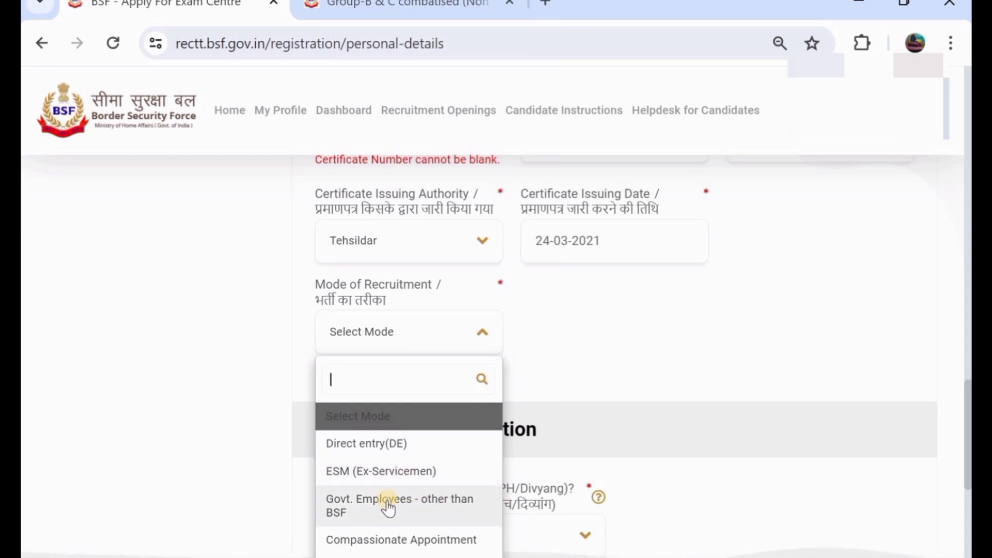
{"action": "left_click", "coordinate": [393, 445]}
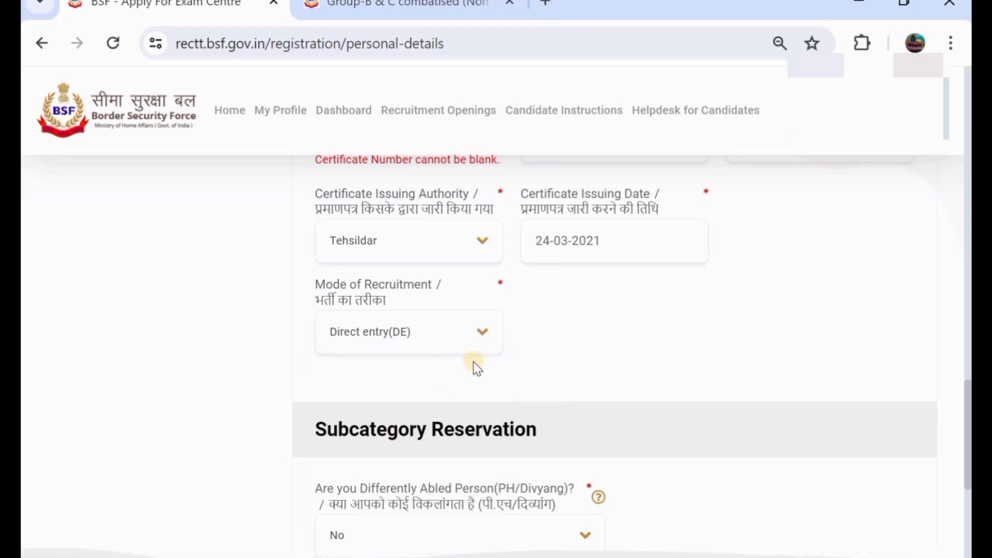
{"action": "scroll", "coordinate": [473, 361], "scroll_direction": "down", "scroll_amount": 3}
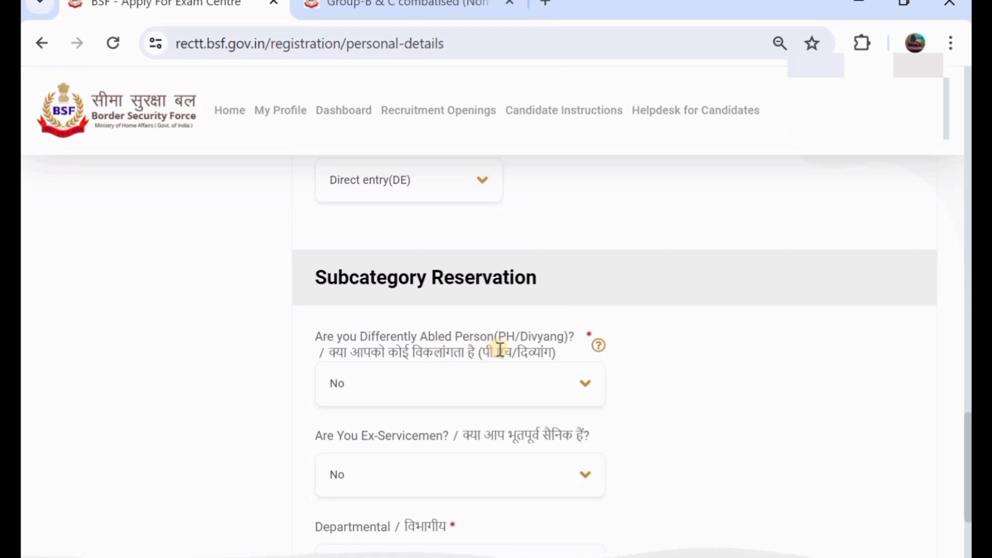
Step: Keep No for the differently-abled, ex-servicemen and departmental questions
{"action": "left_click", "coordinate": [449, 400]}
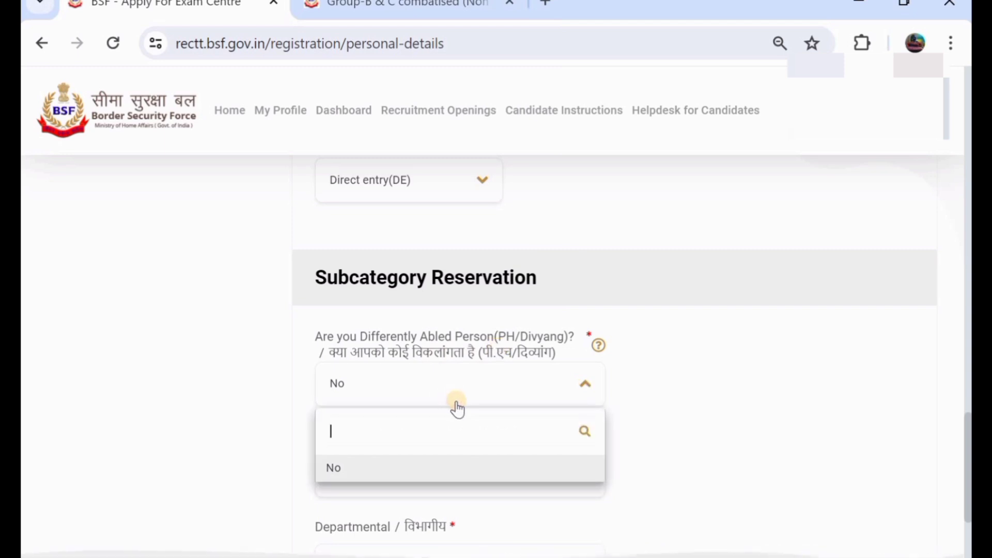
{"action": "left_click", "coordinate": [650, 383]}
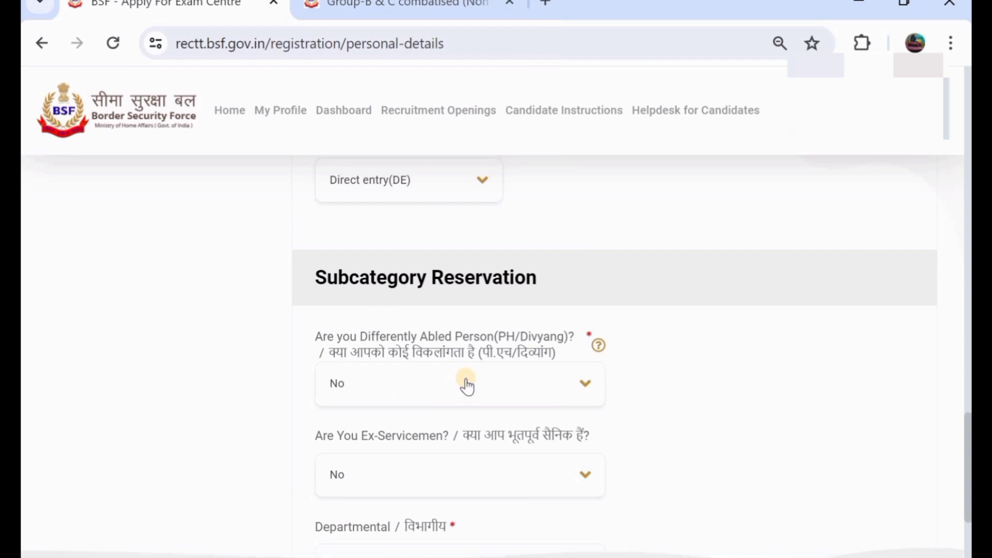
{"action": "scroll", "coordinate": [466, 385], "scroll_direction": "down", "scroll_amount": 1}
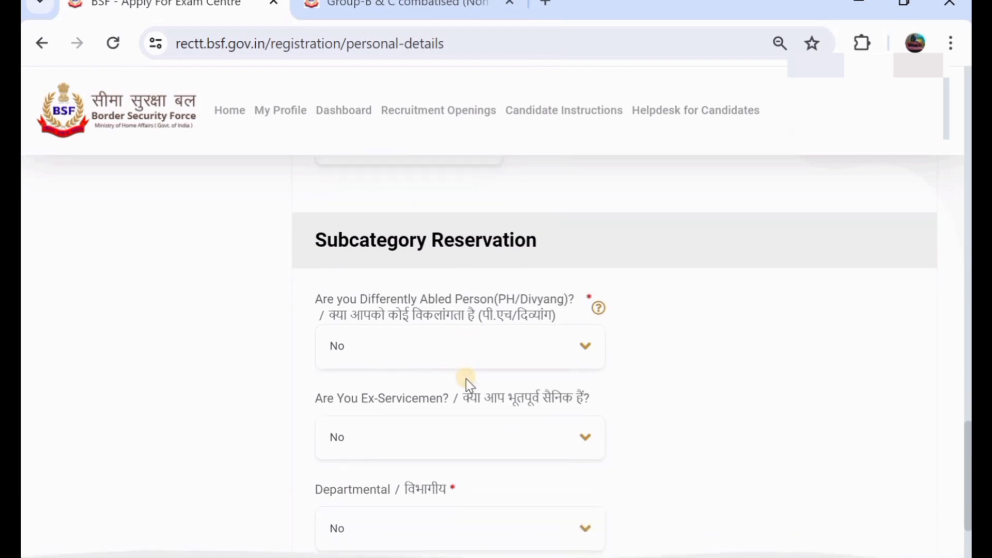
{"action": "left_click", "coordinate": [443, 436]}
{"action": "left_click", "coordinate": [443, 437]}
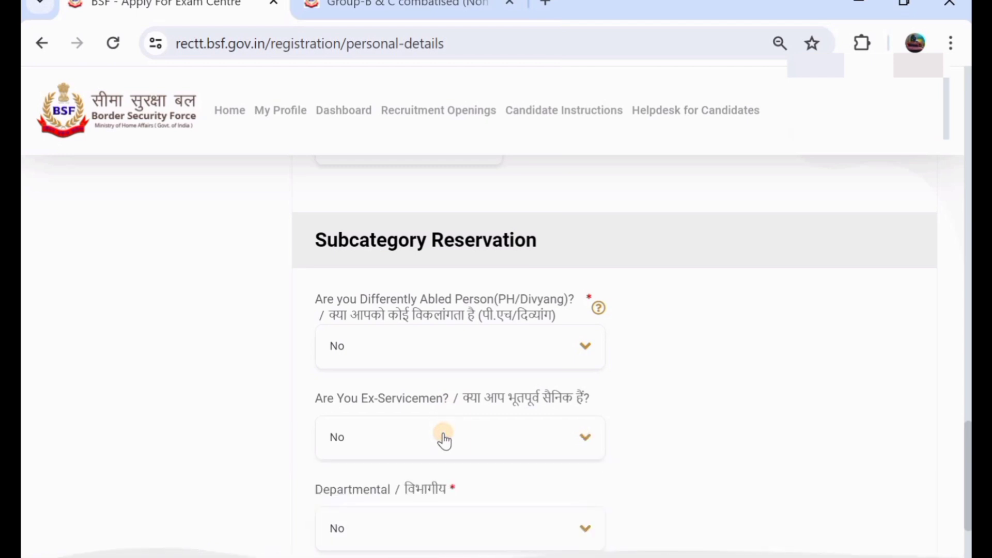
{"action": "scroll", "coordinate": [444, 435], "scroll_direction": "down", "scroll_amount": 1}
{"action": "left_click", "coordinate": [452, 477]}
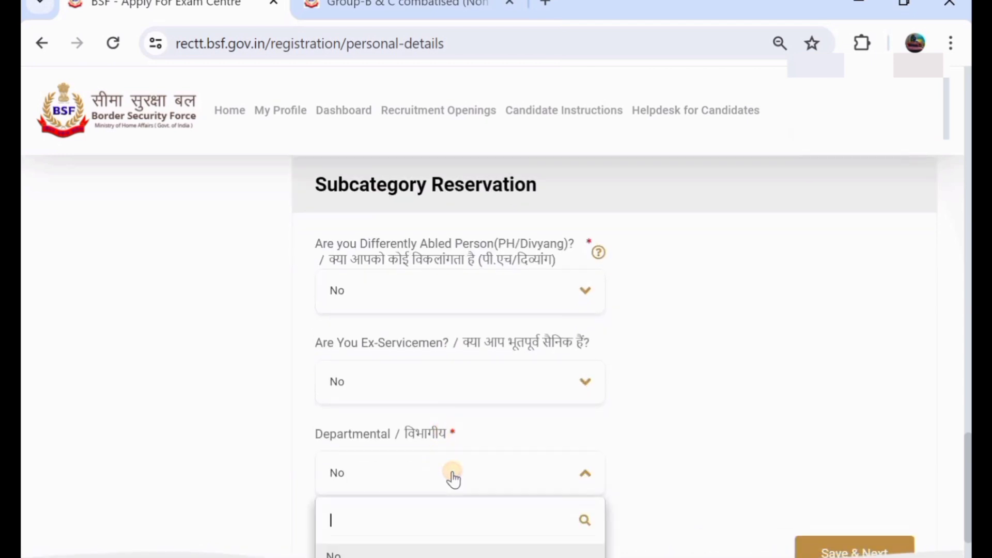
{"action": "left_click", "coordinate": [452, 472]}
{"action": "scroll", "coordinate": [450, 213], "scroll_direction": "up", "scroll_amount": 4}
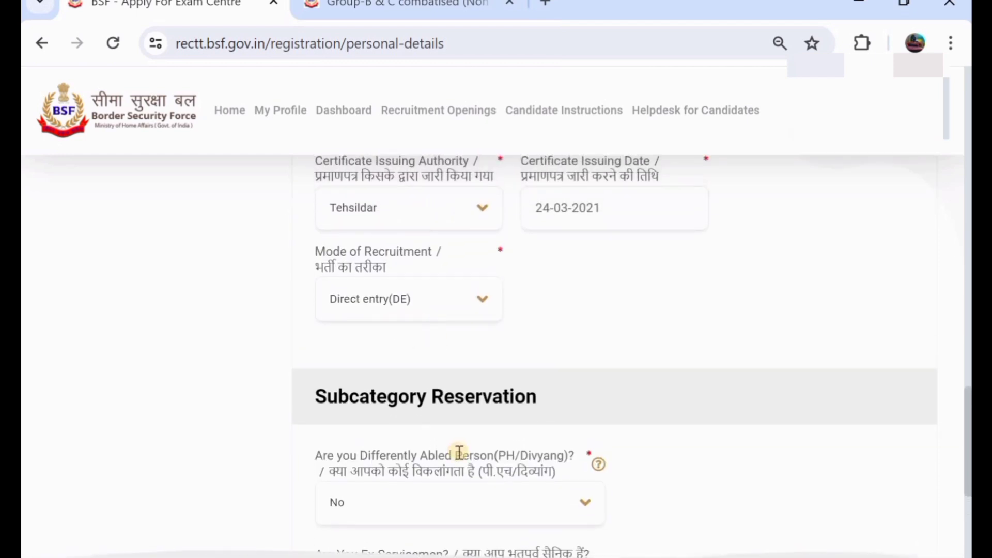
{"action": "scroll", "coordinate": [457, 452], "scroll_direction": "down", "scroll_amount": 2}
{"action": "scroll", "coordinate": [482, 435], "scroll_direction": "down", "scroll_amount": 4}
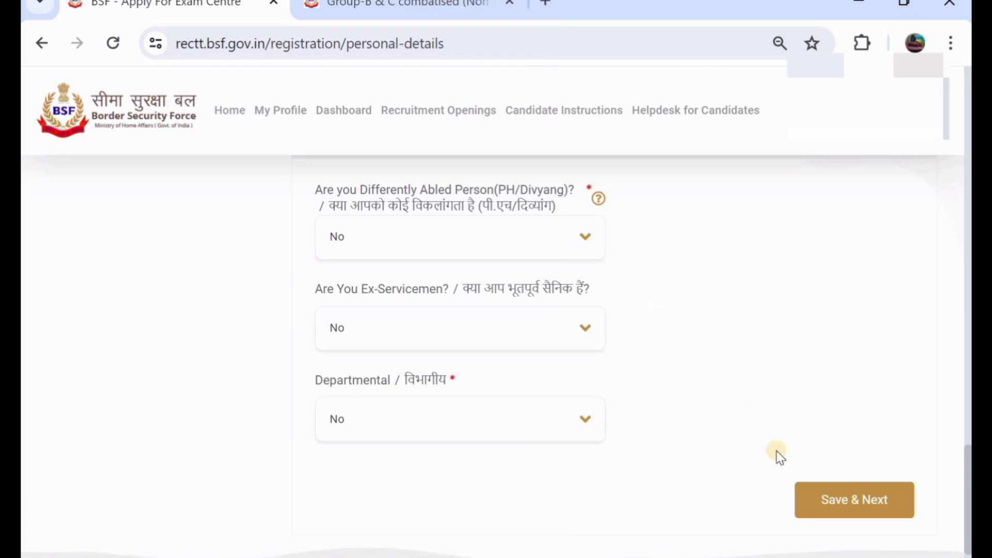
Step: Save the personal details and finish typing the permanent address line
{"action": "left_click", "coordinate": [864, 494]}
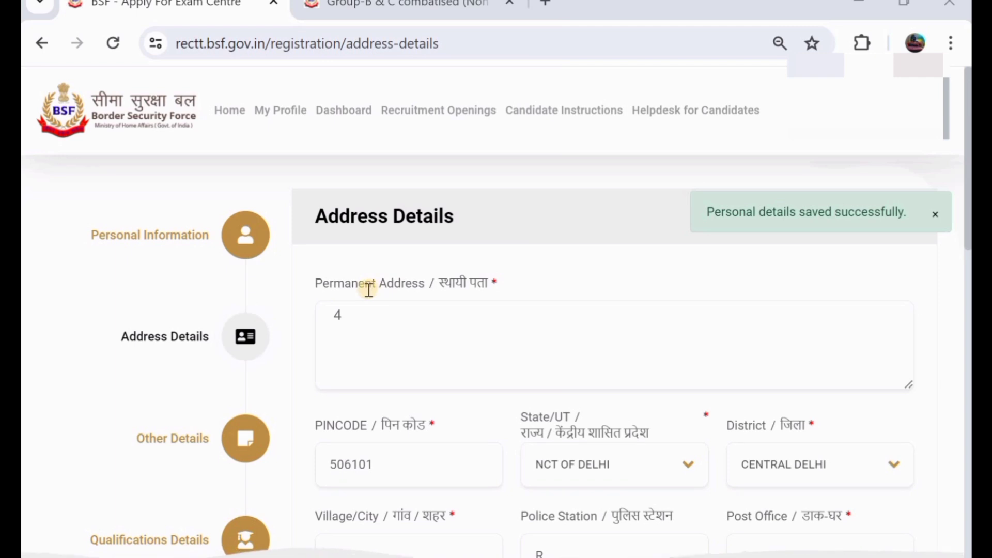
{"action": "left_click", "coordinate": [372, 328]}
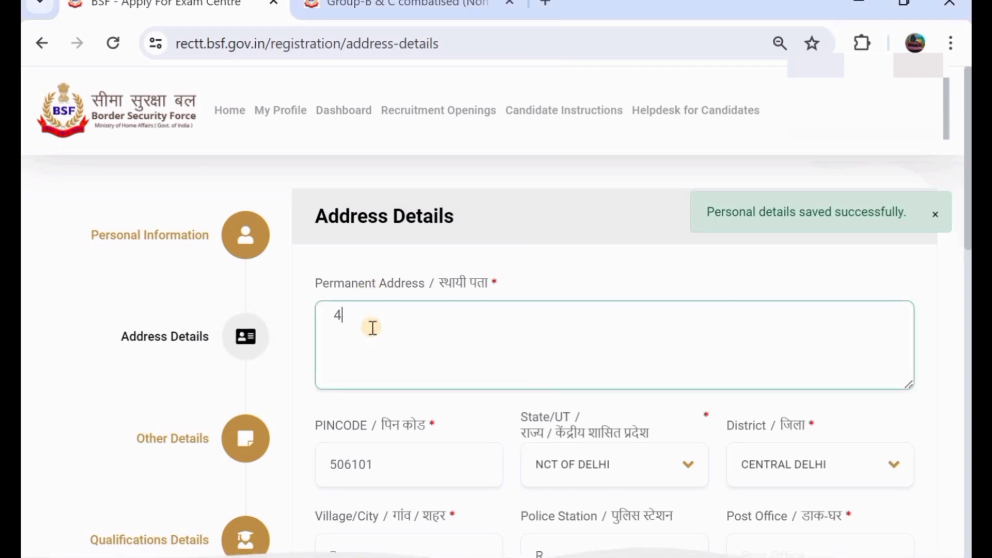
{"action": "key", "text": "BackSpace"}
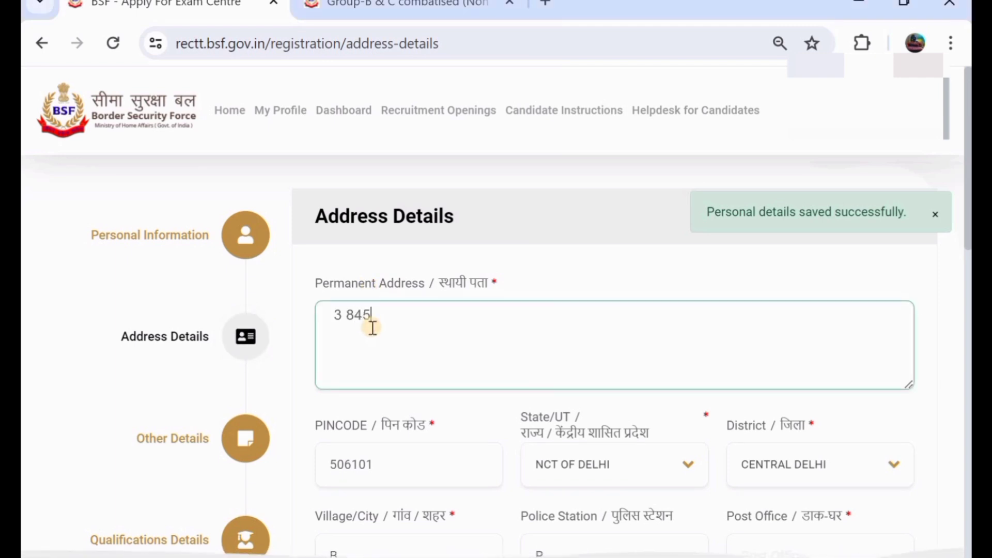
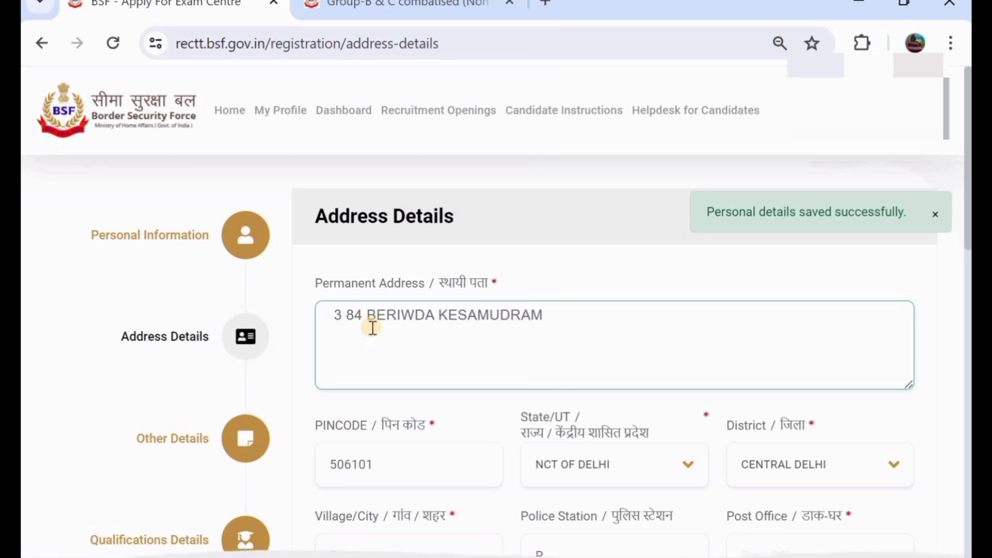
{"action": "scroll", "coordinate": [372, 326], "scroll_direction": "down", "scroll_amount": 2}
Step: Correct the PIN code's last digit and set State/UT to TELANGANA instead of PUNJAB
{"action": "left_click", "coordinate": [415, 363]}
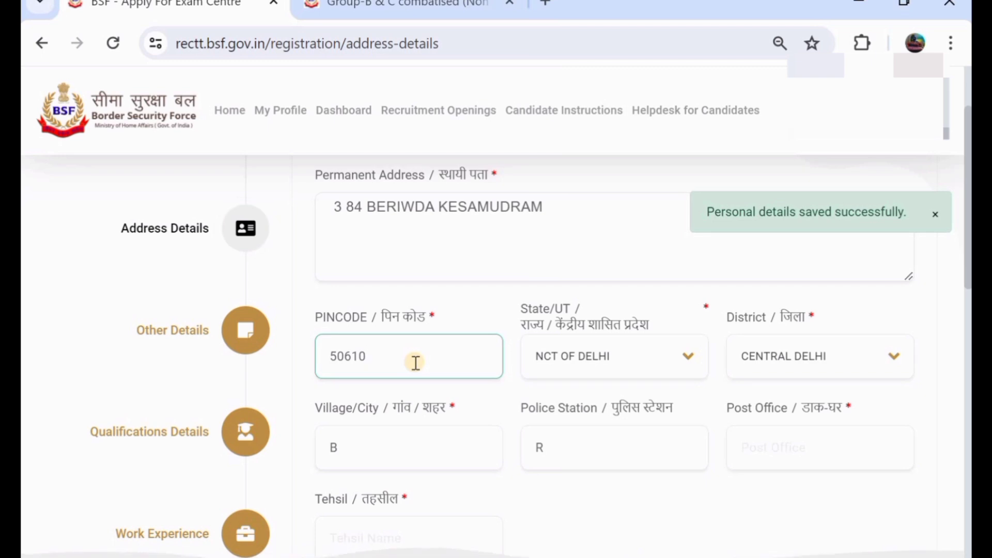
{"action": "type", "text": "6"}
{"action": "left_click", "coordinate": [577, 359]}
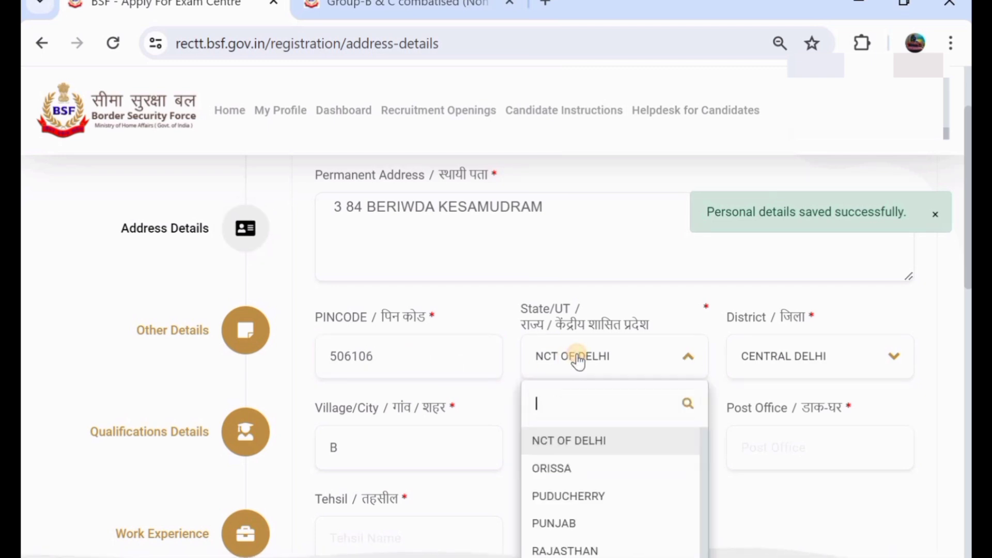
{"action": "scroll", "coordinate": [591, 379], "scroll_direction": "down", "scroll_amount": 3}
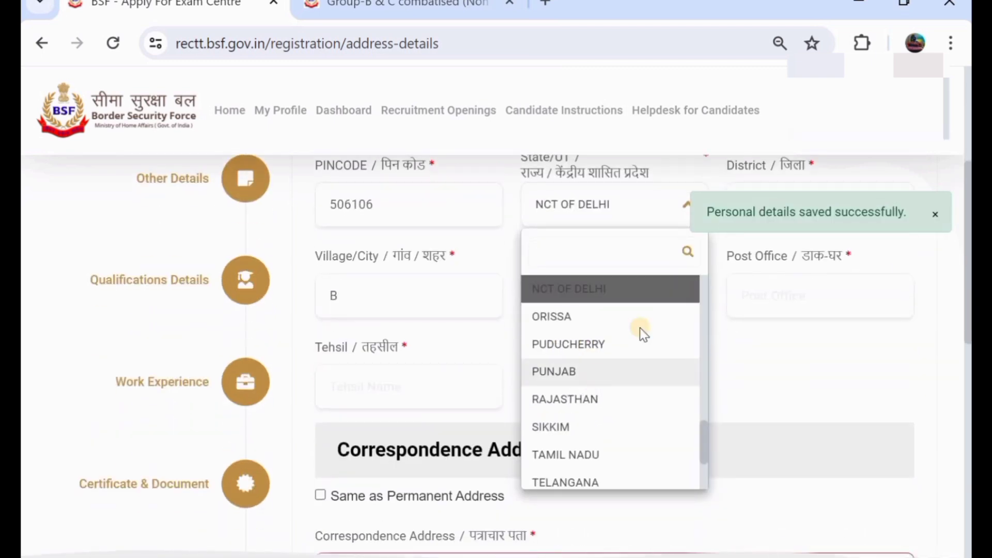
{"action": "left_click", "coordinate": [614, 372]}
{"action": "left_click", "coordinate": [594, 221]}
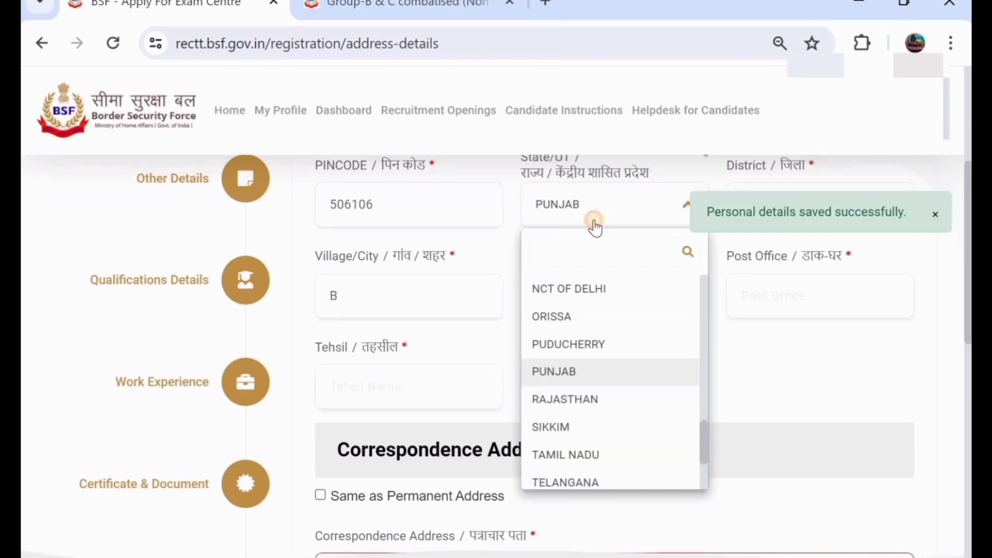
{"action": "left_click", "coordinate": [620, 482]}
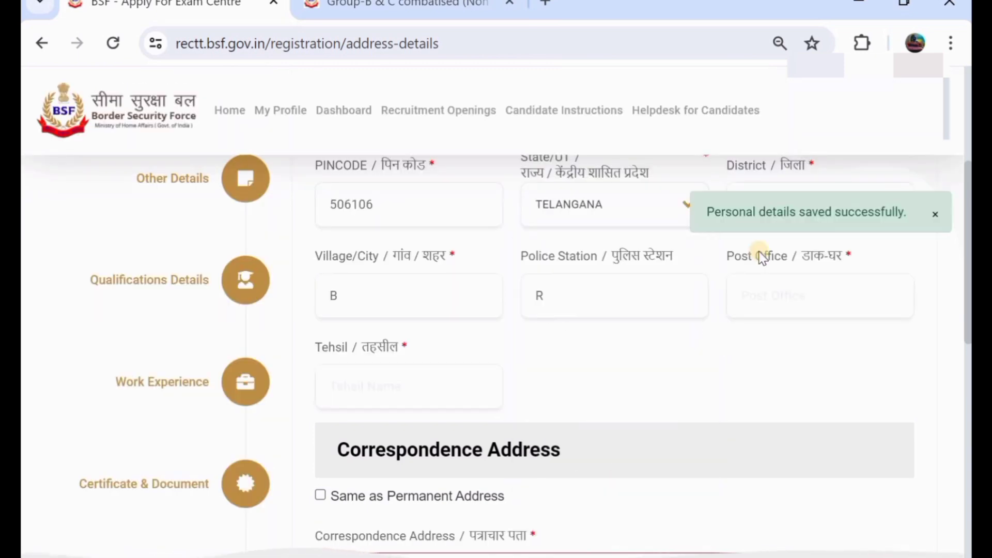
{"action": "scroll", "coordinate": [764, 232], "scroll_direction": "up", "scroll_amount": 2}
Step: Set the District to Mahabubabad
{"action": "left_click", "coordinate": [792, 303]}
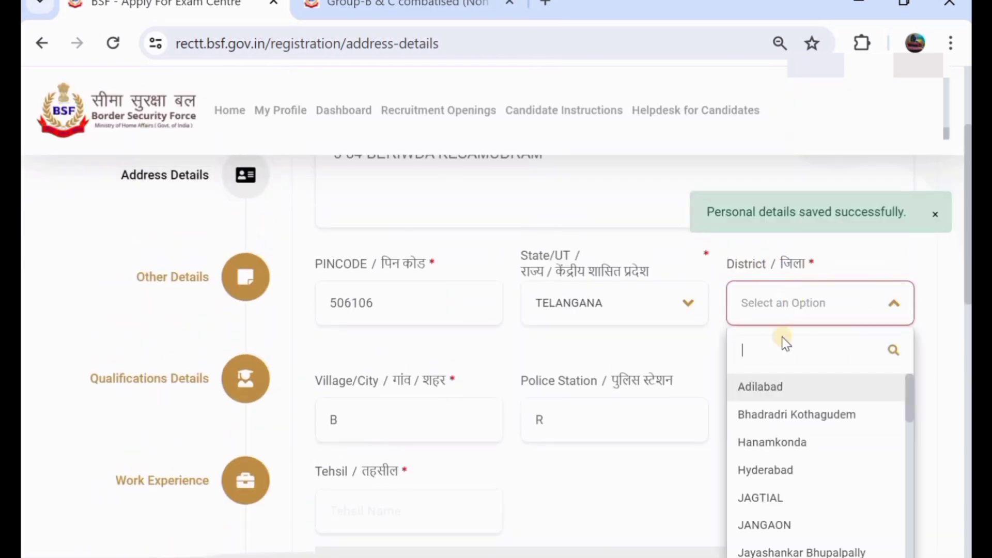
{"action": "scroll", "coordinate": [788, 467], "scroll_direction": "down", "scroll_amount": 5}
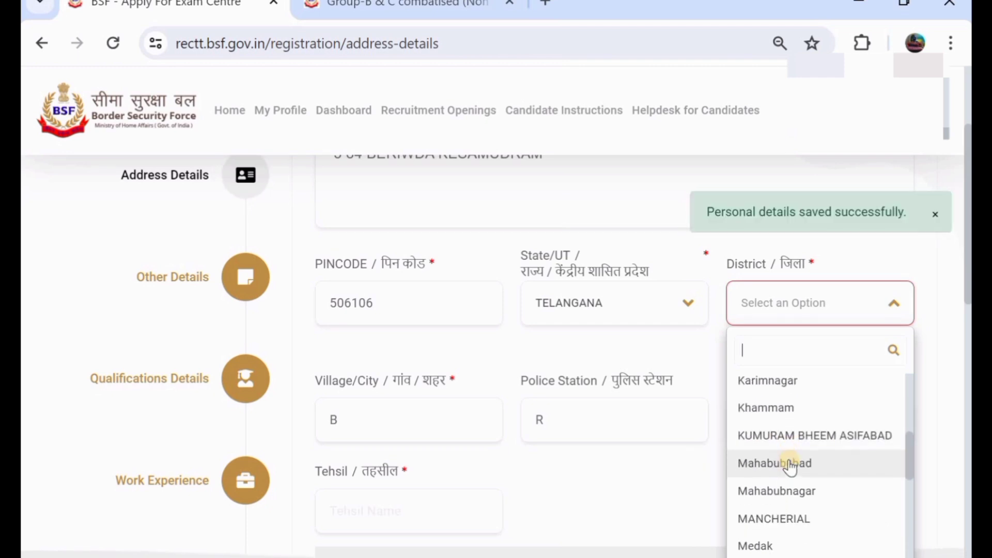
{"action": "left_click", "coordinate": [798, 465]}
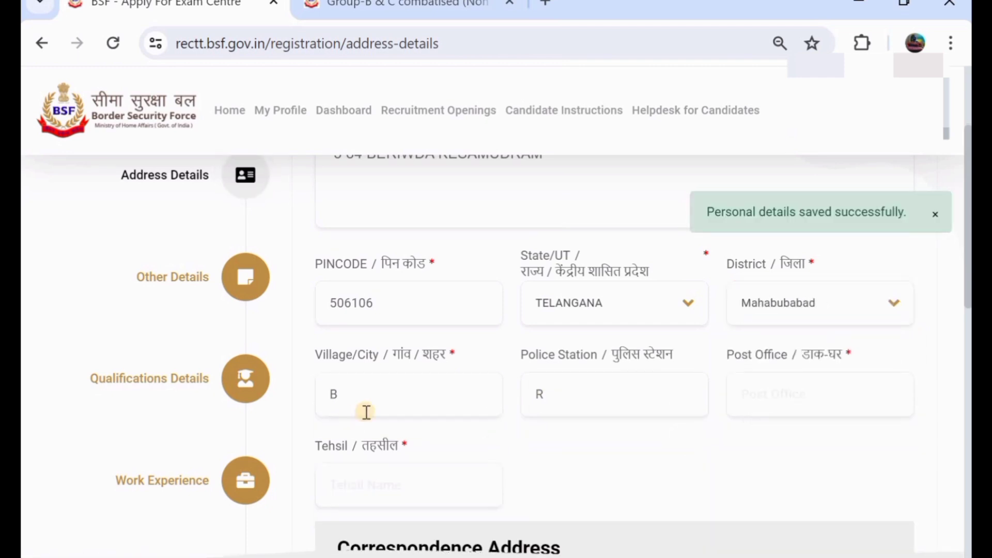
Step: Fill in the village/city, police station, post office and tehsil entries
{"action": "left_click", "coordinate": [419, 390]}
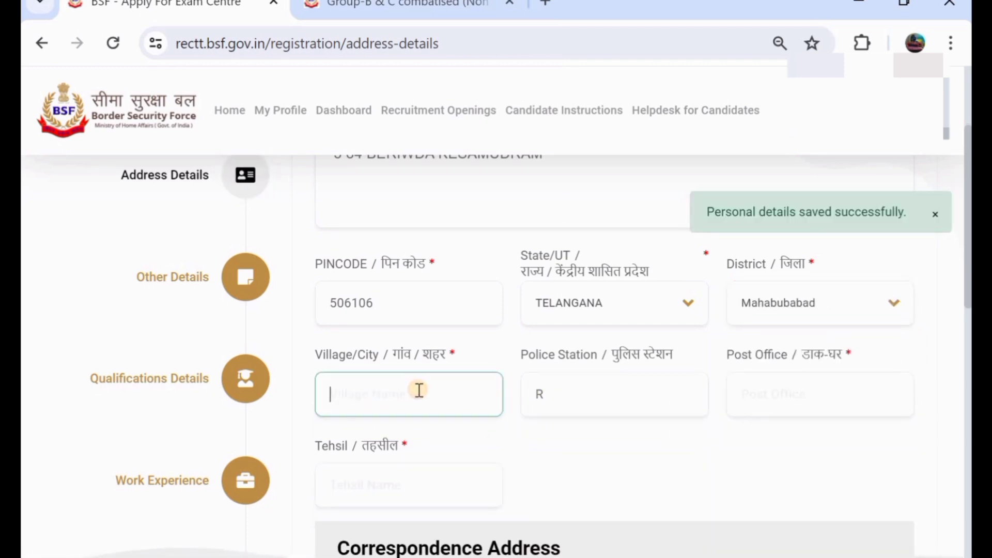
{"action": "type", "text": "eRo"}
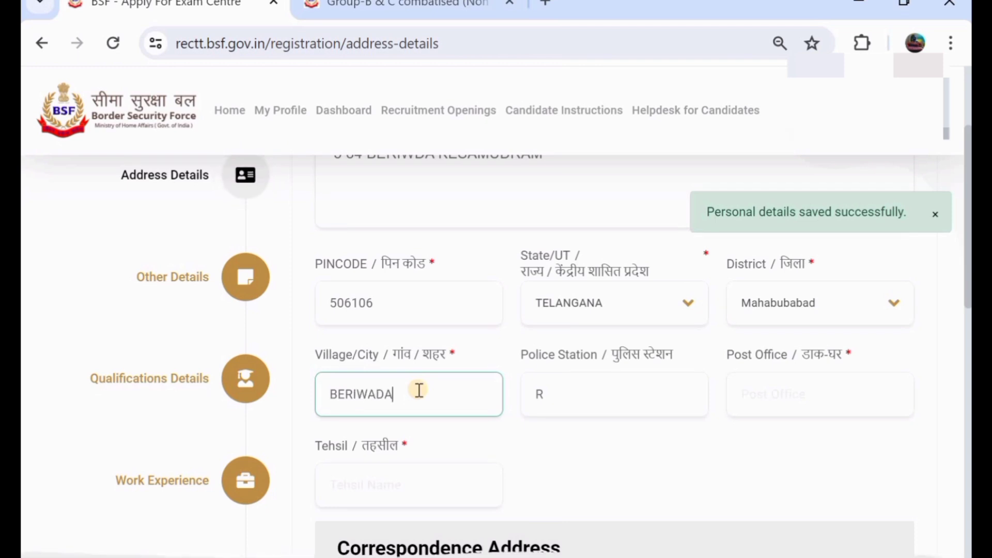
{"action": "left_click", "coordinate": [591, 386]}
{"action": "key", "text": "BackSpace"}
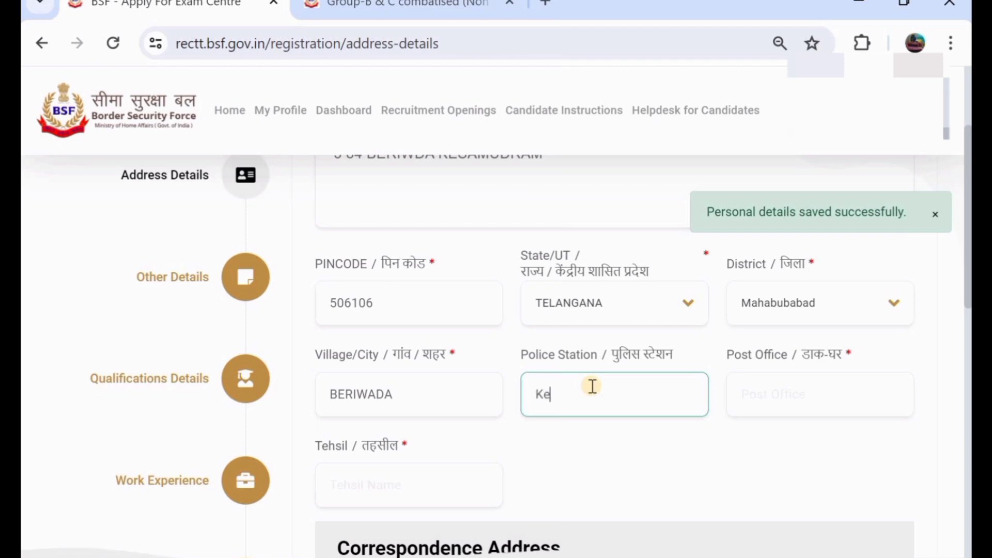
{"action": "type", "text": "KESAMU"}
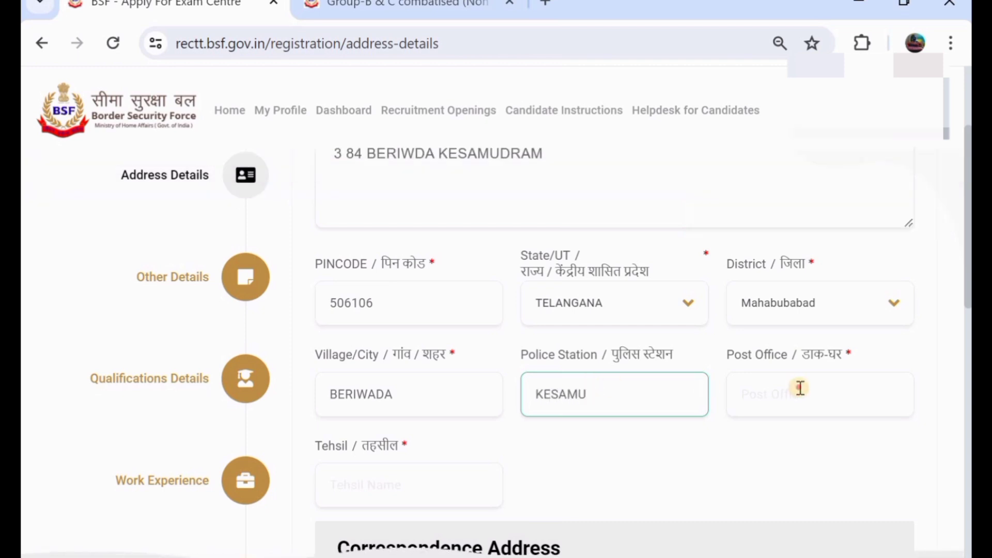
{"action": "left_click", "coordinate": [800, 387]}
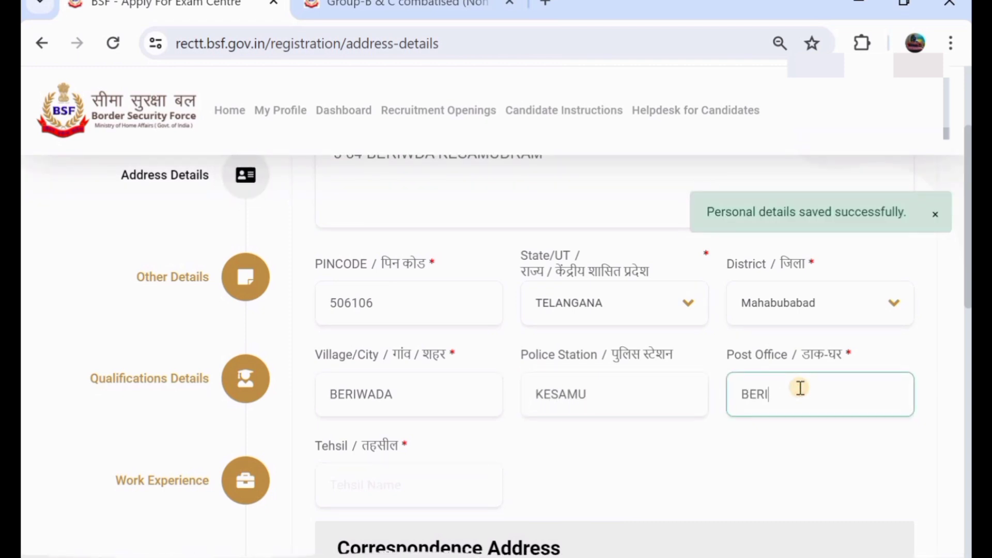
{"action": "left_click", "coordinate": [393, 485]}
{"action": "type", "text": "KeS"}
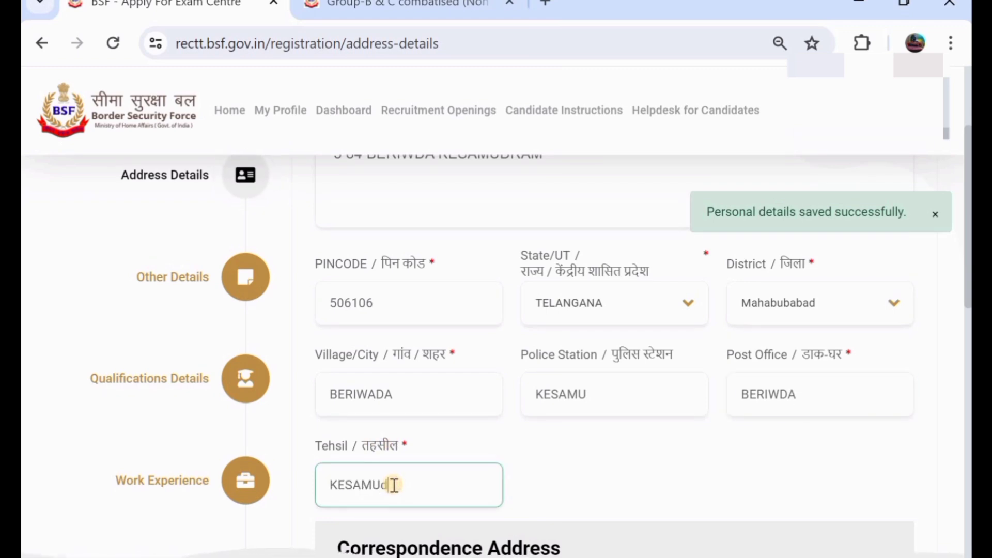
{"action": "scroll", "coordinate": [393, 485], "scroll_direction": "down", "scroll_amount": 2}
{"action": "scroll", "coordinate": [458, 350], "scroll_direction": "up", "scroll_amount": 2}
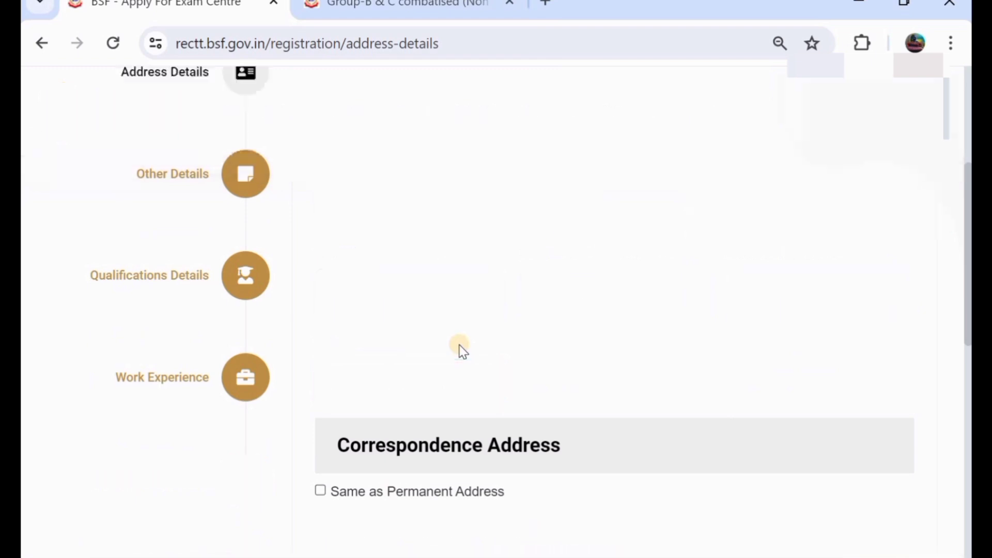
{"action": "scroll", "coordinate": [377, 403], "scroll_direction": "down", "scroll_amount": 2}
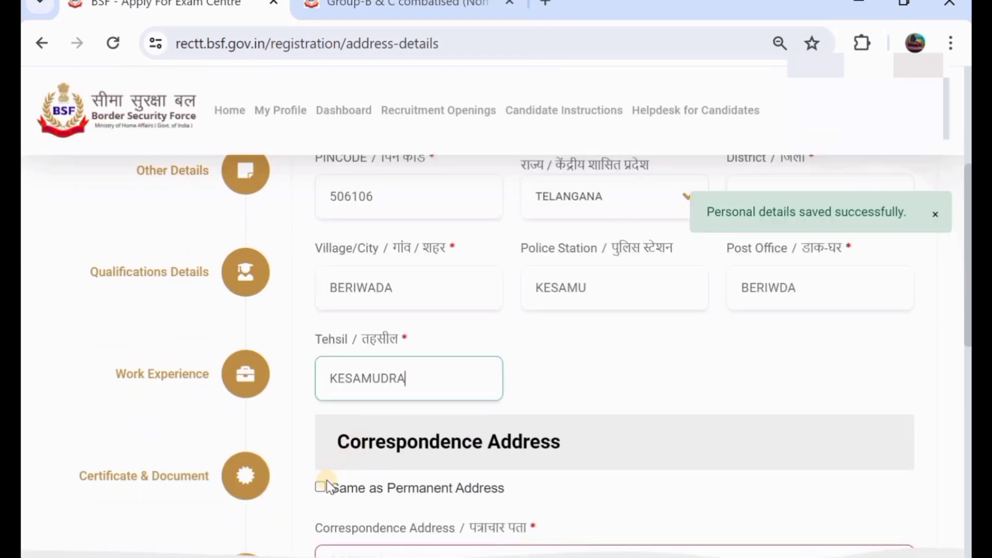
{"action": "left_click", "coordinate": [320, 488]}
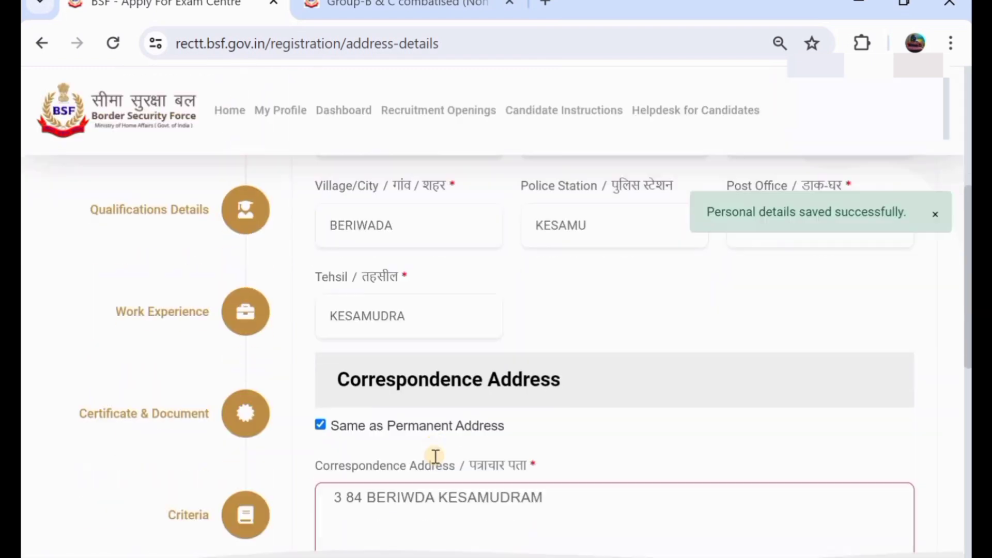
{"action": "scroll", "coordinate": [435, 456], "scroll_direction": "down", "scroll_amount": 3}
{"action": "scroll", "coordinate": [454, 429], "scroll_direction": "down", "scroll_amount": 1}
{"action": "scroll", "coordinate": [465, 402], "scroll_direction": "up", "scroll_amount": 5}
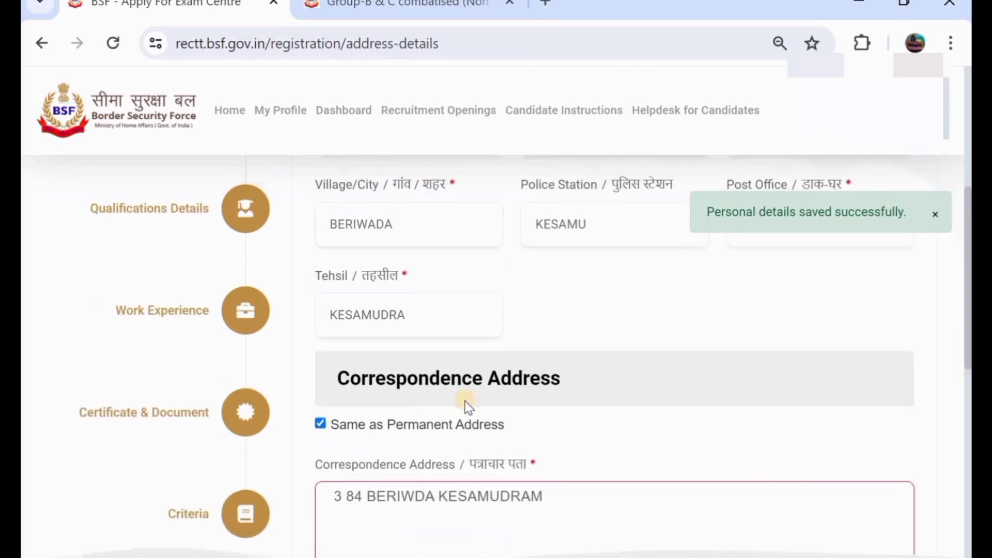
{"action": "scroll", "coordinate": [403, 439], "scroll_direction": "down", "scroll_amount": 1}
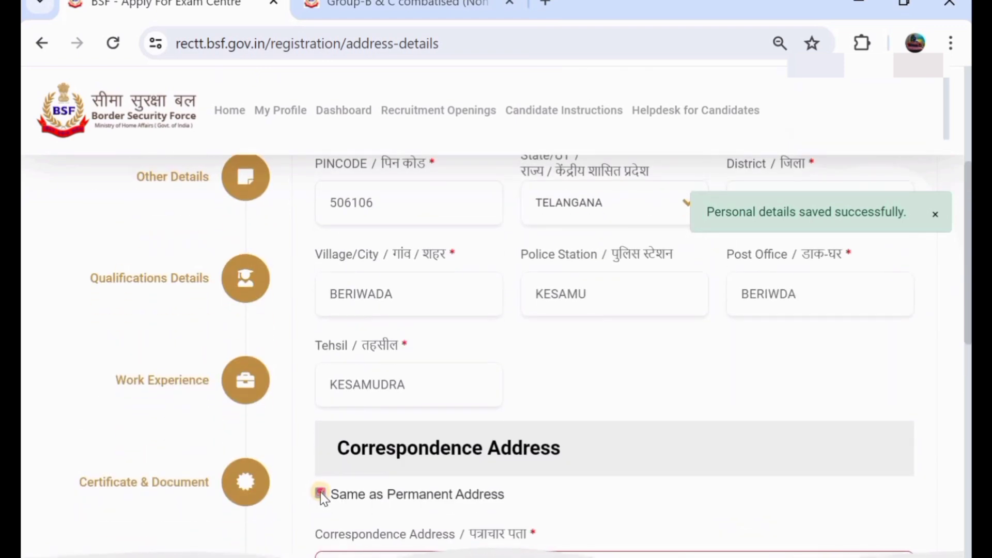
{"action": "left_click", "coordinate": [320, 492]}
{"action": "scroll", "coordinate": [416, 458], "scroll_direction": "down", "scroll_amount": 1}
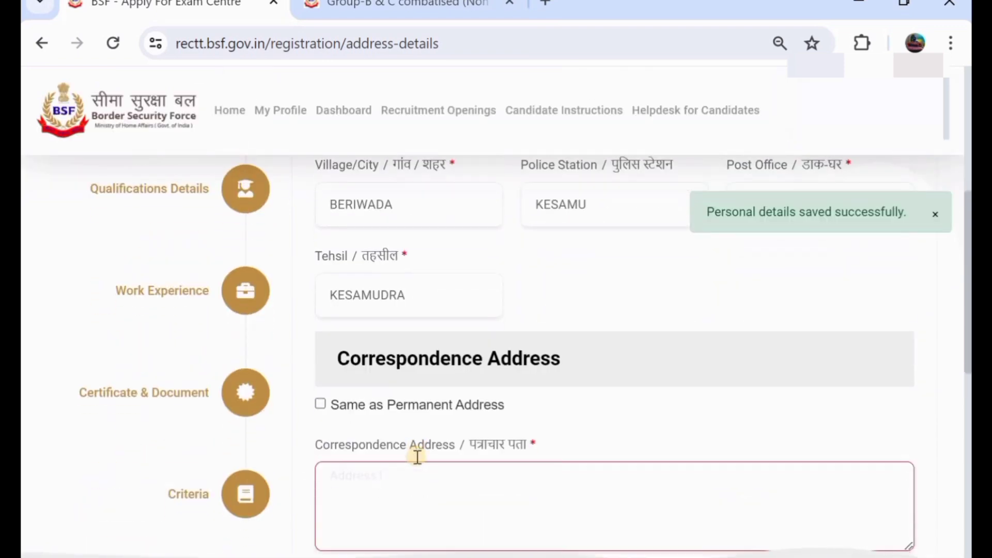
{"action": "scroll", "coordinate": [417, 457], "scroll_direction": "down", "scroll_amount": 1}
{"action": "scroll", "coordinate": [416, 457], "scroll_direction": "up", "scroll_amount": 2}
{"action": "scroll", "coordinate": [417, 456], "scroll_direction": "down", "scroll_amount": 9}
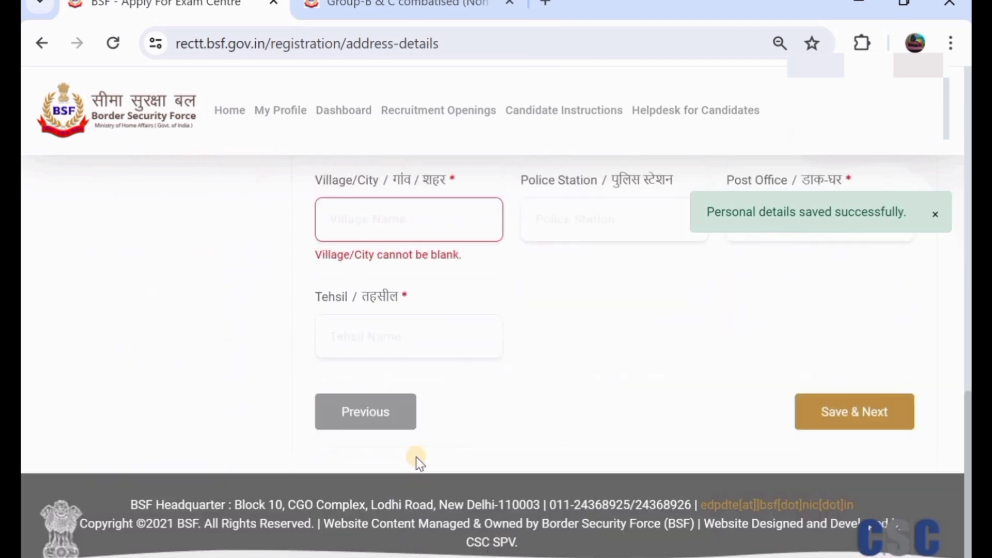
Step: Save the address details and answer Yes to NCC and the NCC A Certificate
{"action": "left_click", "coordinate": [846, 423]}
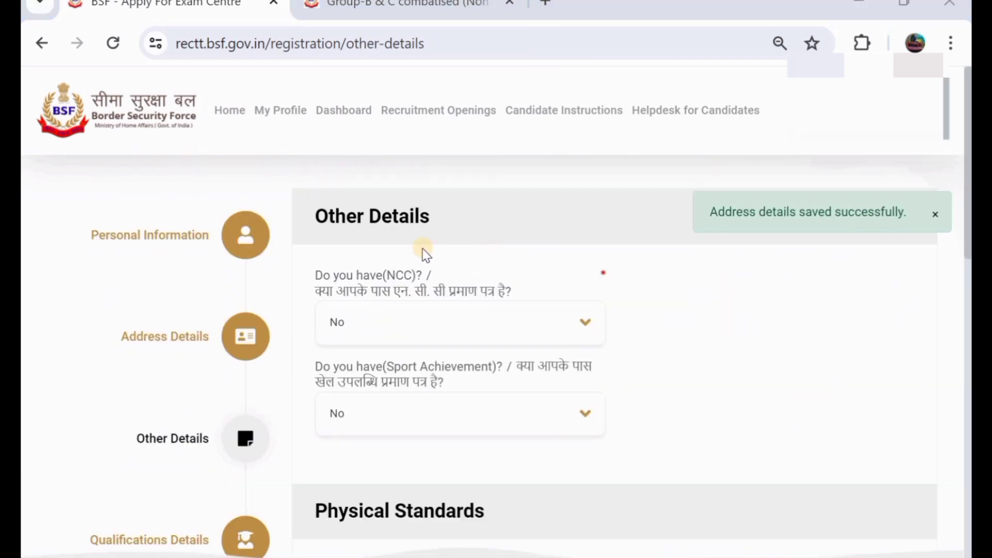
{"action": "left_click", "coordinate": [386, 327]}
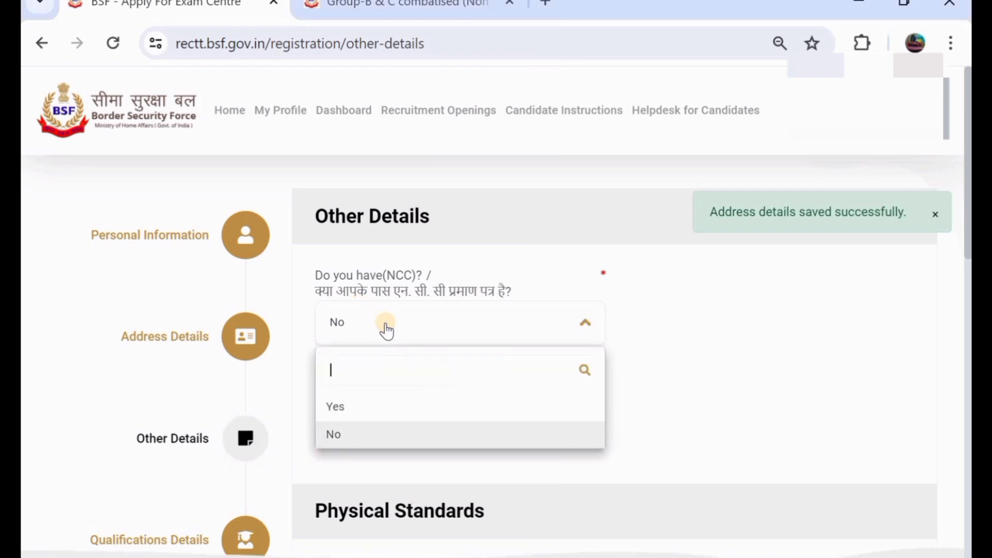
{"action": "left_click", "coordinate": [390, 408]}
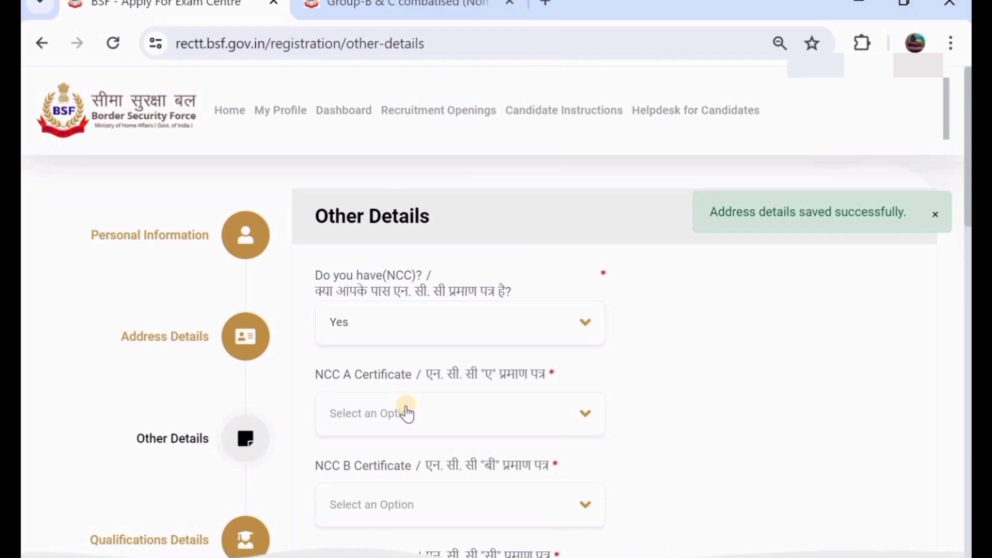
{"action": "left_click", "coordinate": [405, 413]}
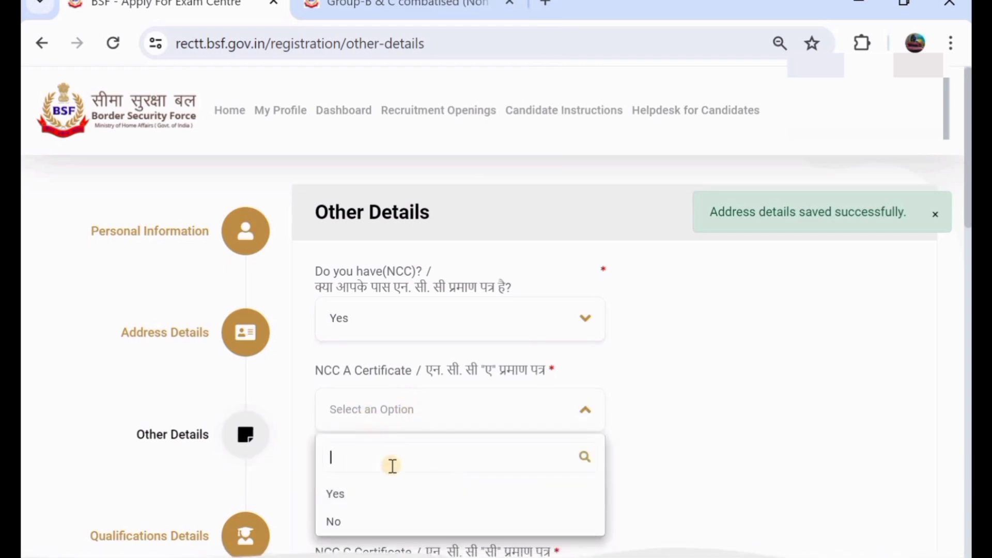
{"action": "left_click", "coordinate": [403, 495]}
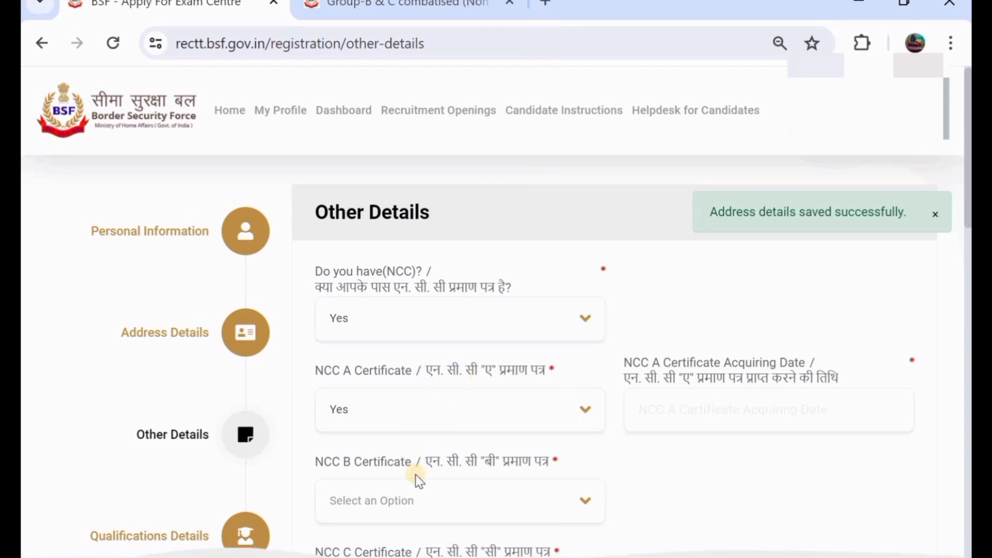
Step: Change the NCC certificate answer back to No
{"action": "scroll", "coordinate": [416, 474], "scroll_direction": "down", "scroll_amount": 1}
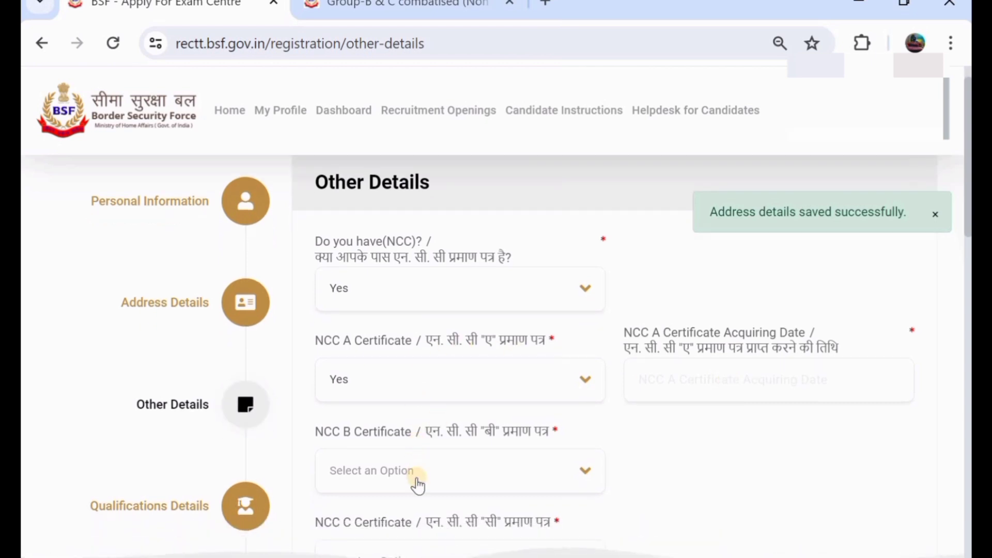
{"action": "scroll", "coordinate": [414, 480], "scroll_direction": "down", "scroll_amount": 2}
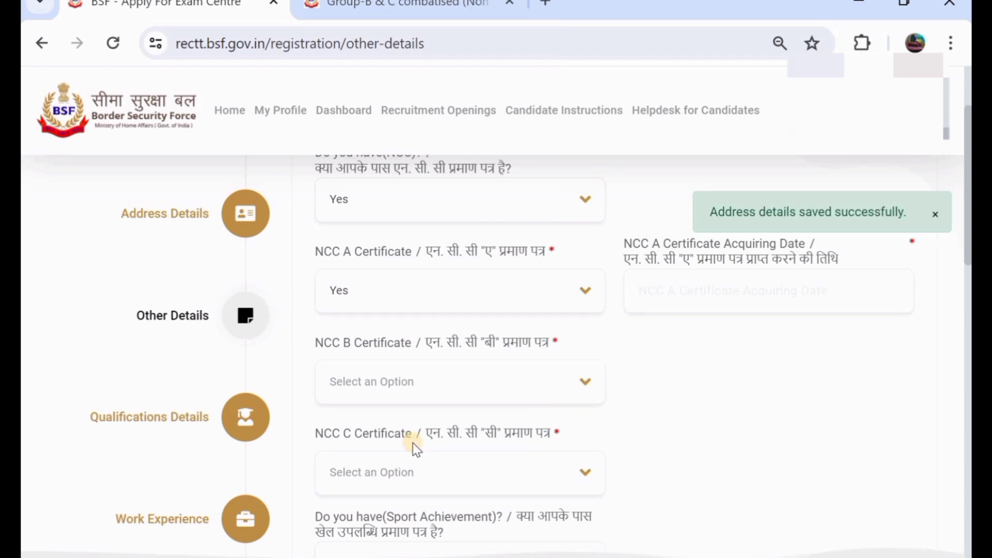
{"action": "scroll", "coordinate": [410, 447], "scroll_direction": "down", "scroll_amount": 1}
{"action": "scroll", "coordinate": [413, 449], "scroll_direction": "up", "scroll_amount": 3}
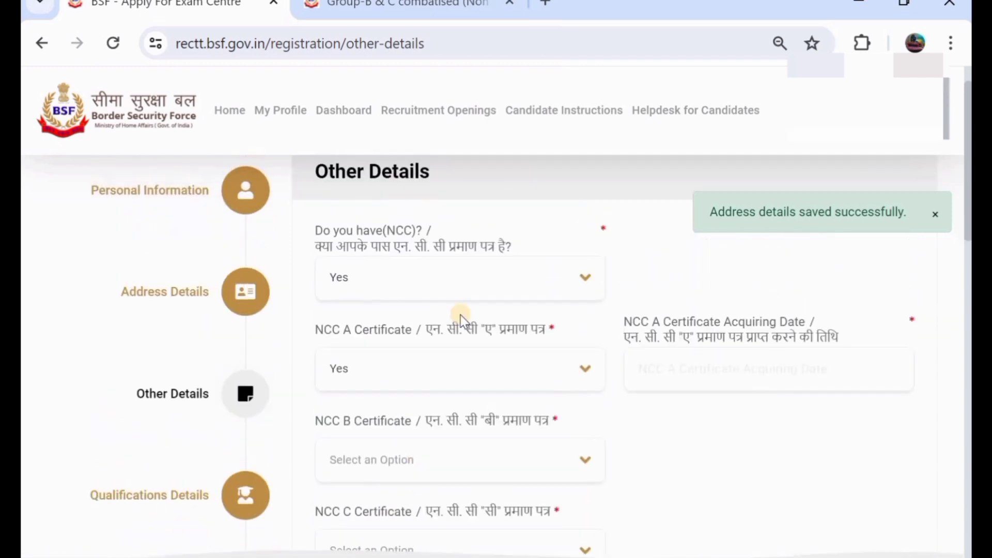
{"action": "left_click", "coordinate": [448, 285]}
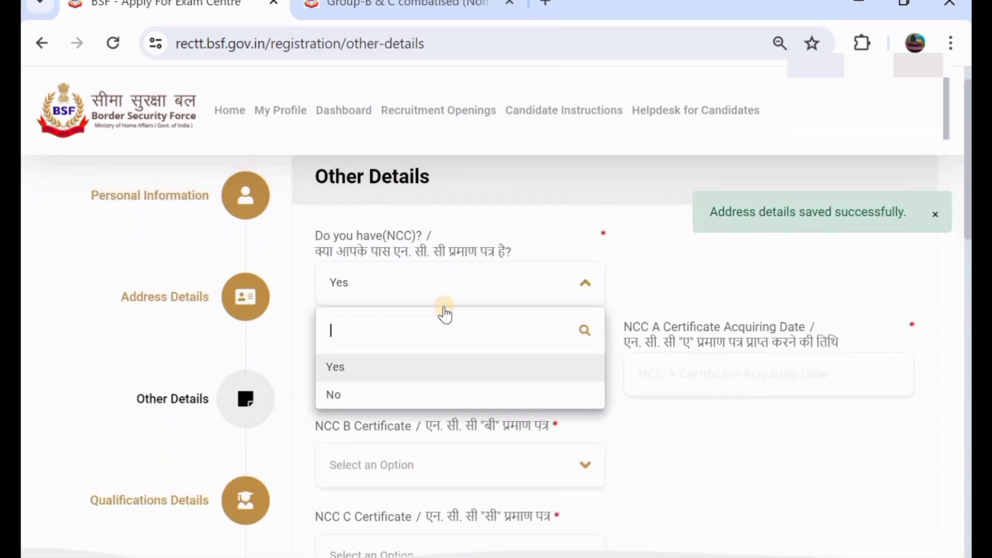
{"action": "left_click", "coordinate": [455, 397]}
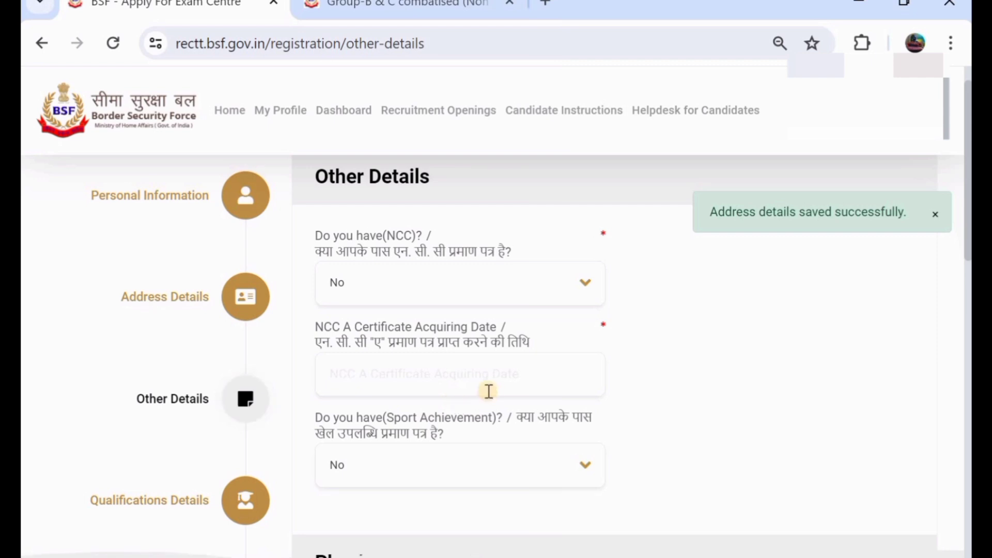
Step: Set Sport Achievement to No after briefly choosing Yes
{"action": "scroll", "coordinate": [470, 388], "scroll_direction": "down", "scroll_amount": 1}
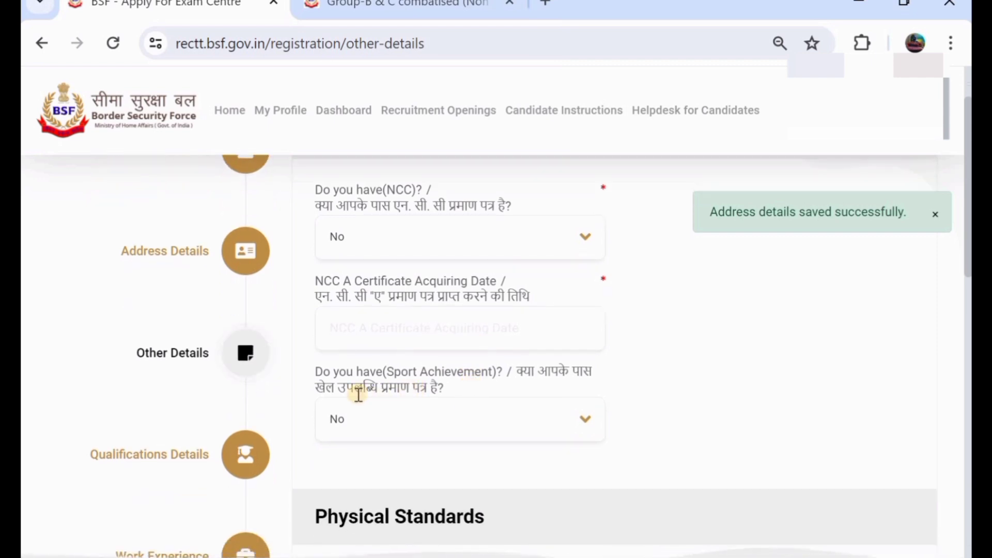
{"action": "left_click", "coordinate": [449, 421]}
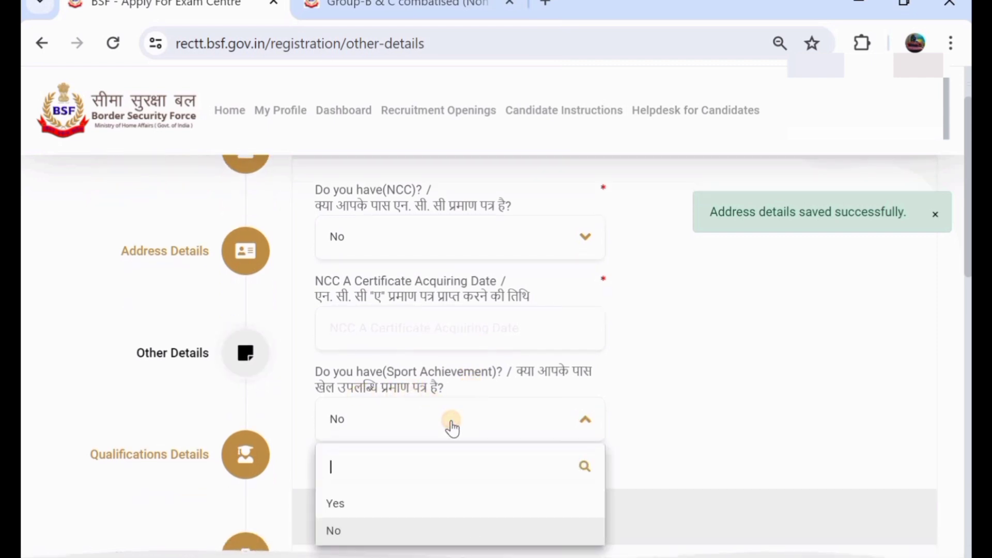
{"action": "left_click", "coordinate": [448, 505]}
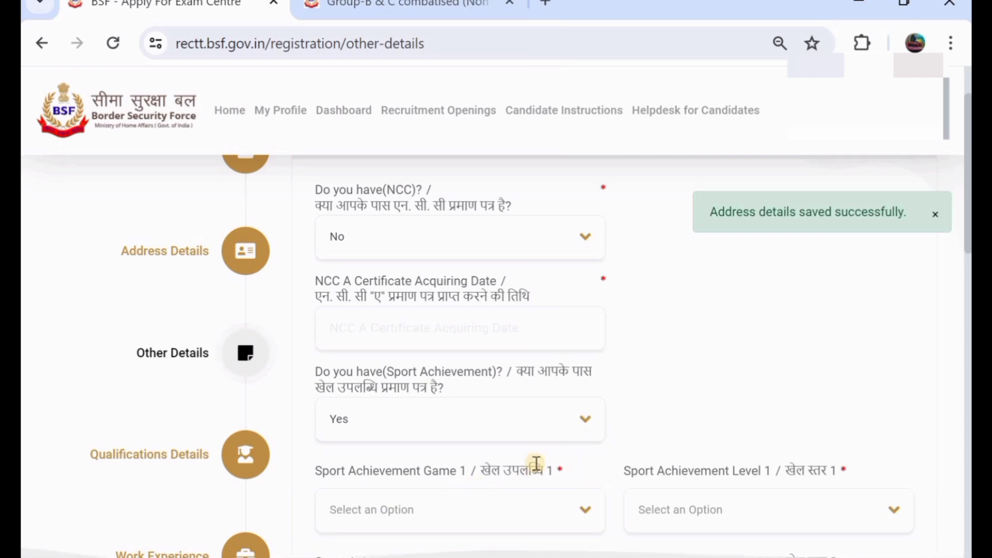
{"action": "left_click", "coordinate": [408, 416]}
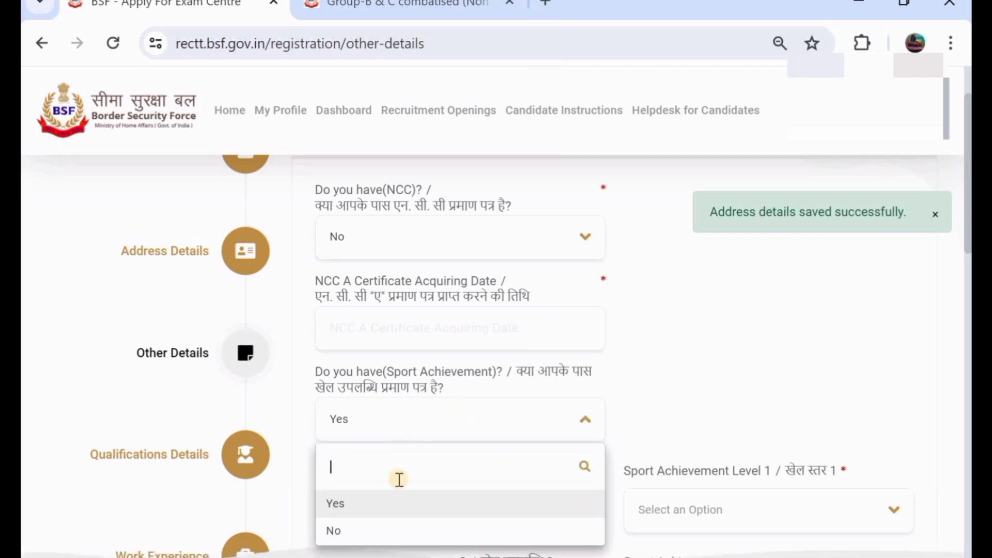
{"action": "left_click", "coordinate": [416, 531]}
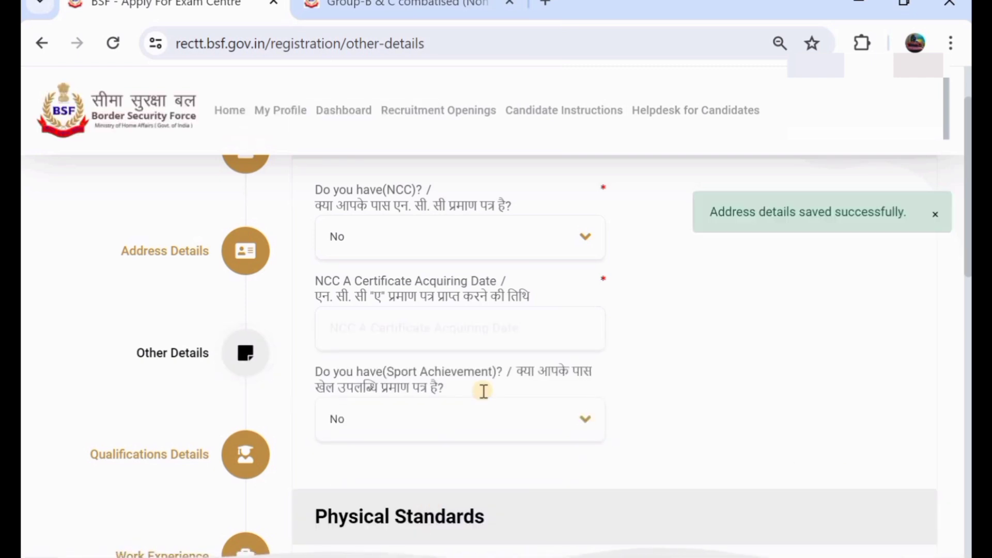
{"action": "scroll", "coordinate": [482, 389], "scroll_direction": "down", "scroll_amount": 2}
{"action": "scroll", "coordinate": [482, 390], "scroll_direction": "down", "scroll_amount": 3}
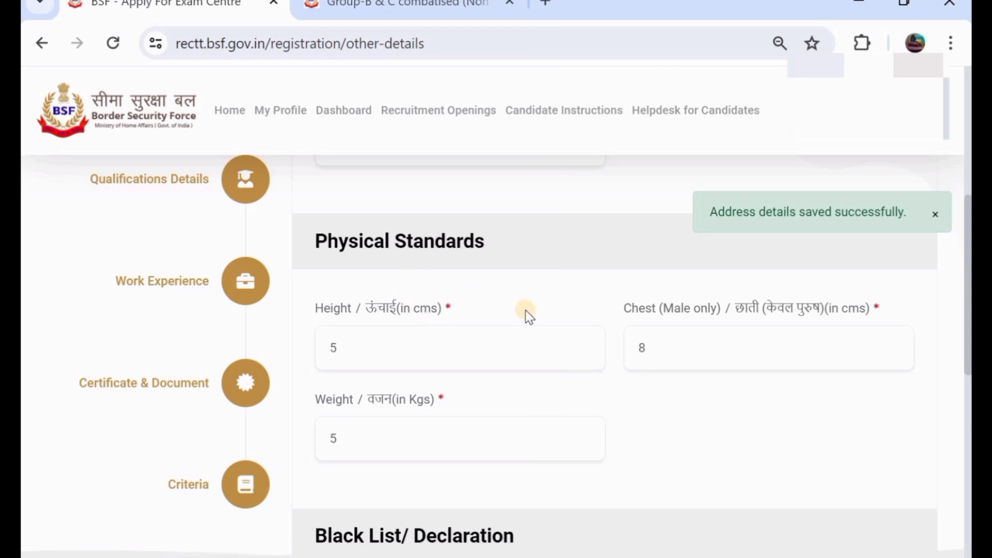
Step: Replace the height, chest and weight values with 174 cm, 83 cm and 65 kg
{"action": "left_click", "coordinate": [399, 344]}
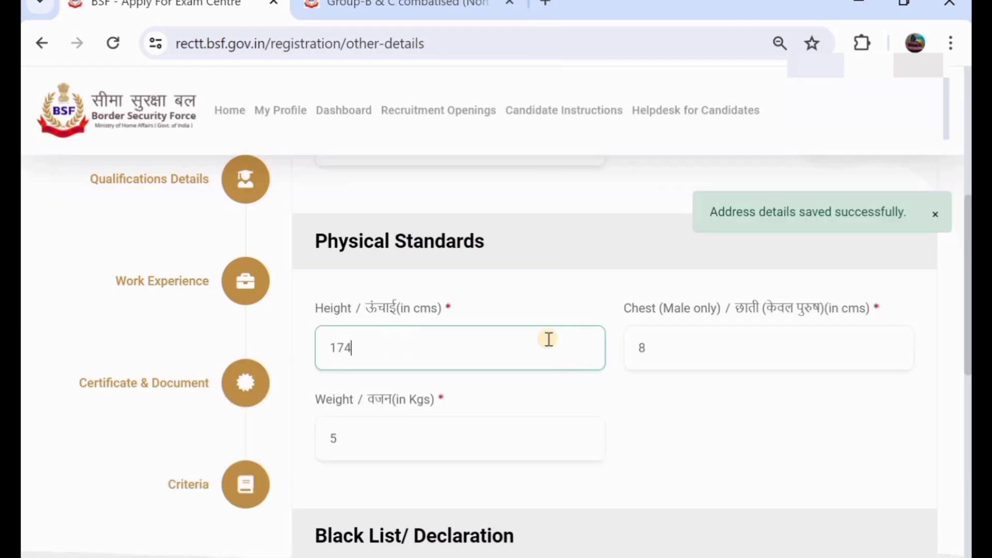
{"action": "left_click", "coordinate": [714, 343]}
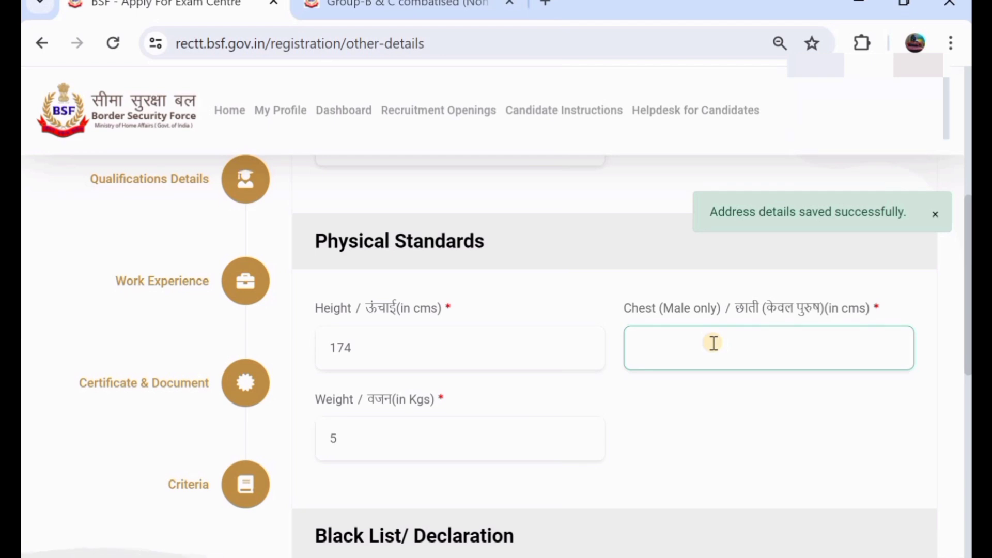
{"action": "left_click", "coordinate": [435, 432]}
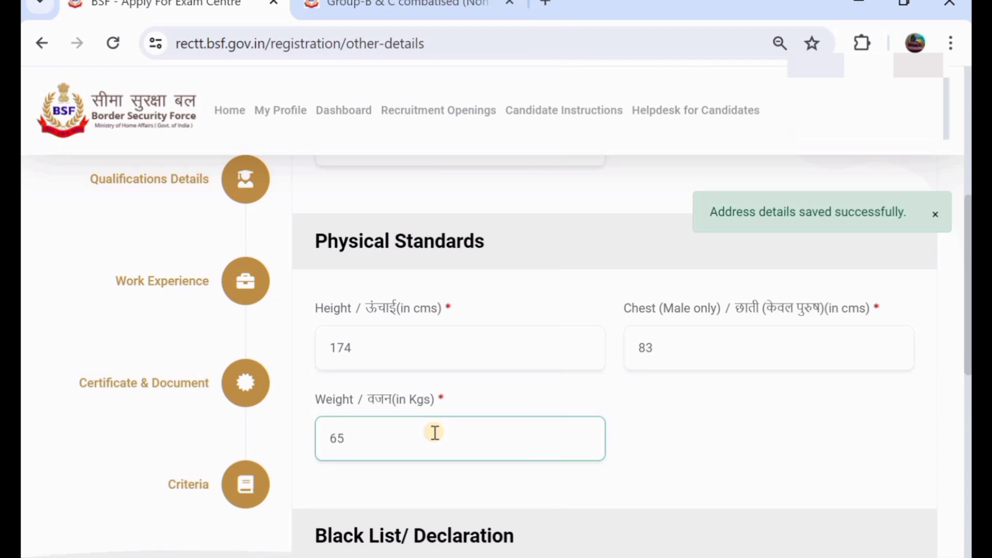
{"action": "scroll", "coordinate": [434, 433], "scroll_direction": "down", "scroll_amount": 3}
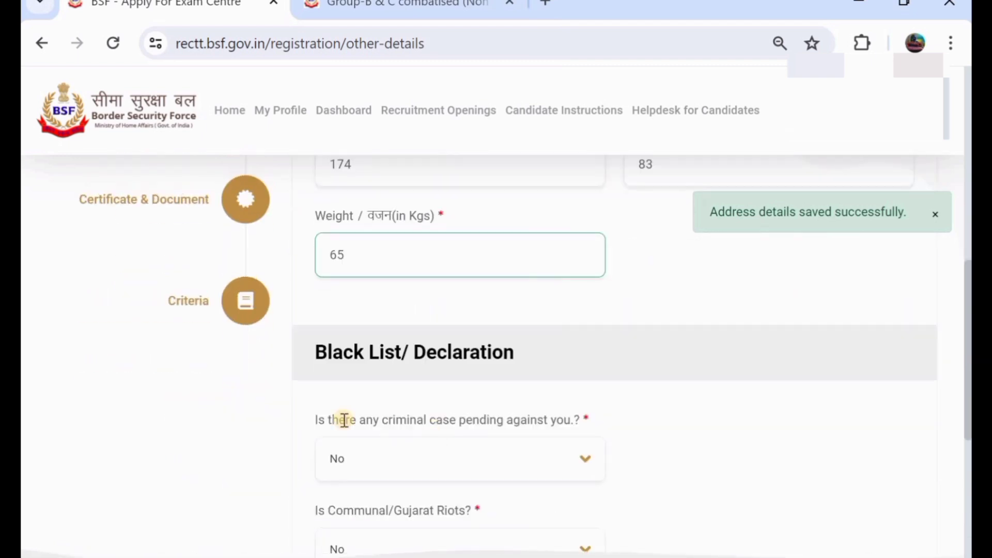
{"action": "scroll", "coordinate": [362, 422], "scroll_direction": "down", "scroll_amount": 1}
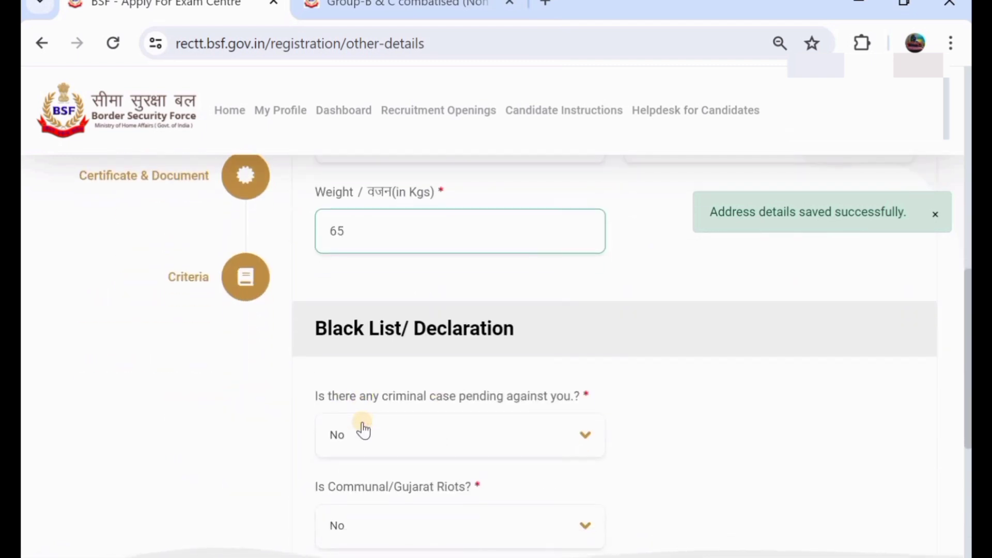
Step: Answer No to the criminal case, Communal/Gujarat Riots and J&K domicile questions, then save
{"action": "left_click", "coordinate": [415, 433]}
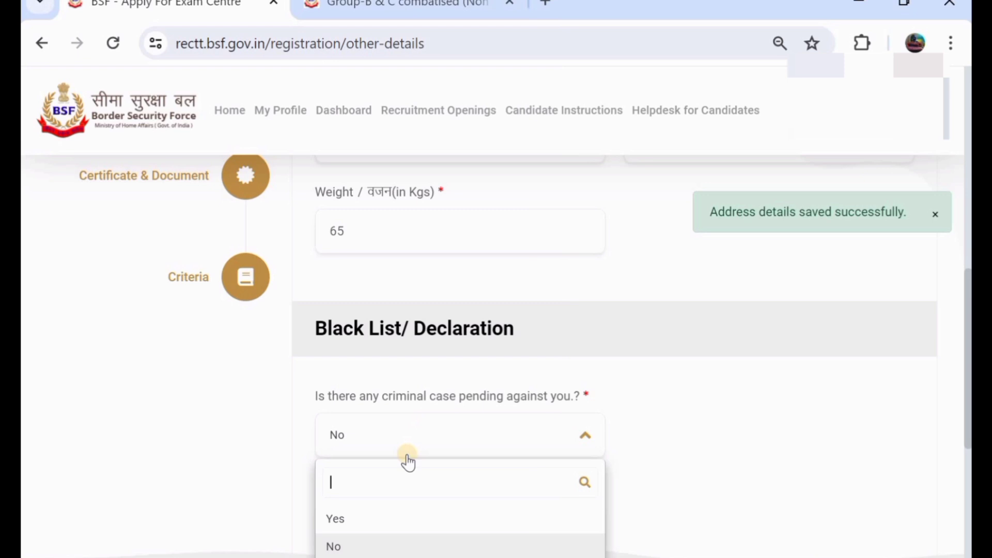
{"action": "left_click", "coordinate": [421, 542]}
{"action": "scroll", "coordinate": [481, 465], "scroll_direction": "down", "scroll_amount": 2}
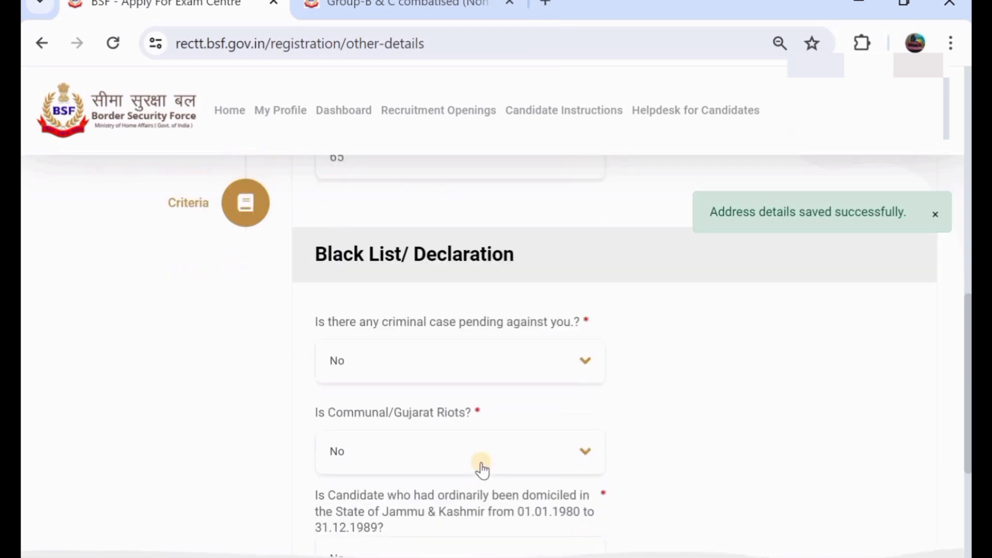
{"action": "left_click", "coordinate": [413, 449]}
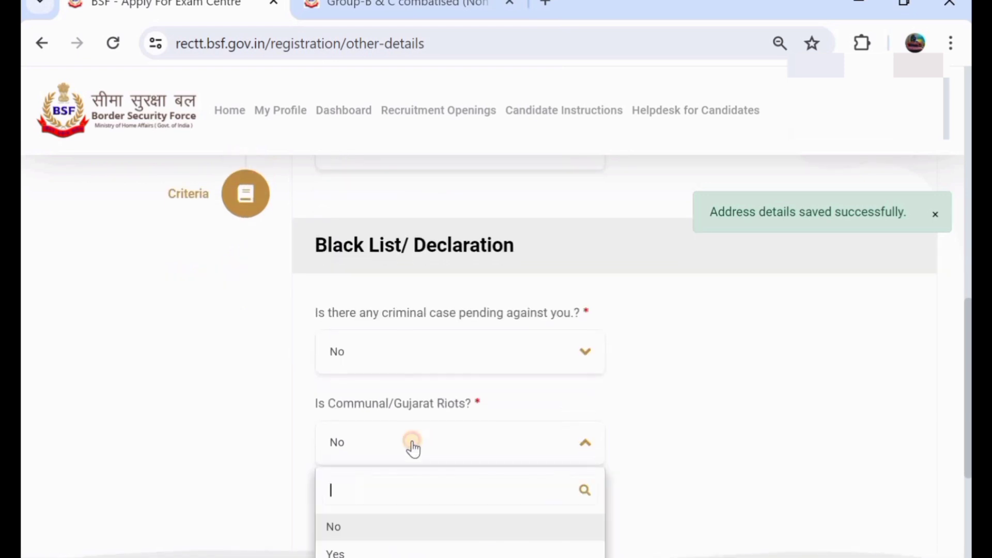
{"action": "left_click", "coordinate": [426, 537]}
{"action": "scroll", "coordinate": [463, 478], "scroll_direction": "down", "scroll_amount": 2}
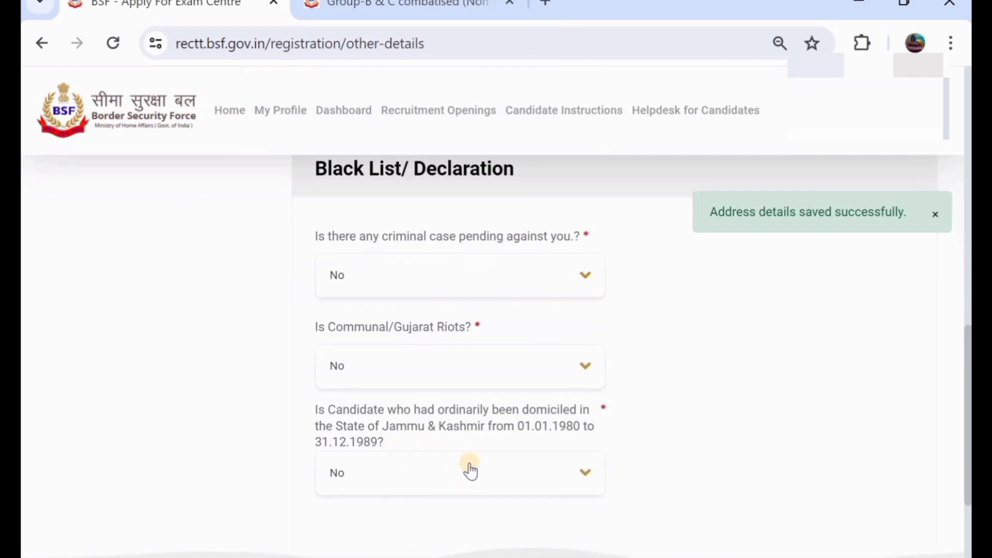
{"action": "left_click", "coordinate": [490, 469]}
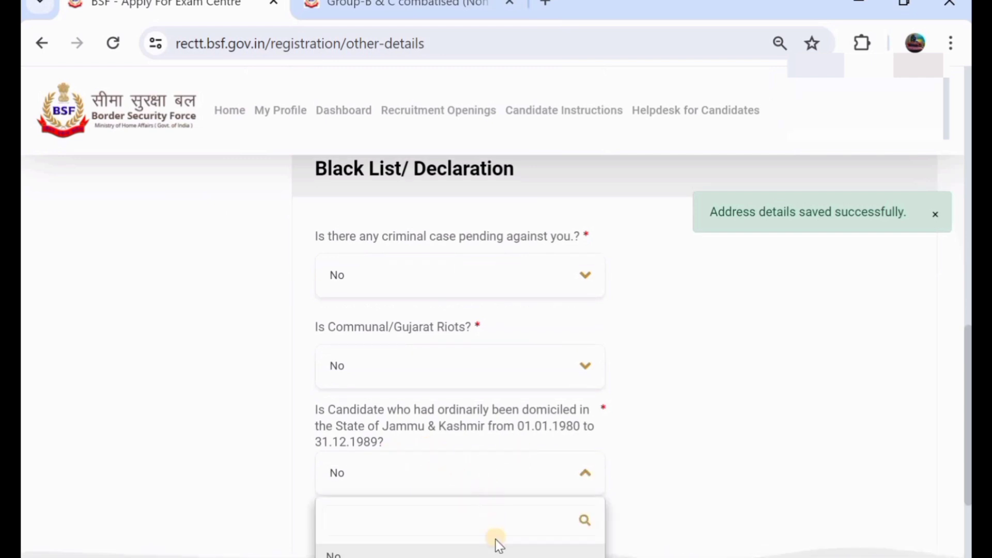
{"action": "left_click", "coordinate": [578, 479]}
{"action": "scroll", "coordinate": [669, 356], "scroll_direction": "down", "scroll_amount": 4}
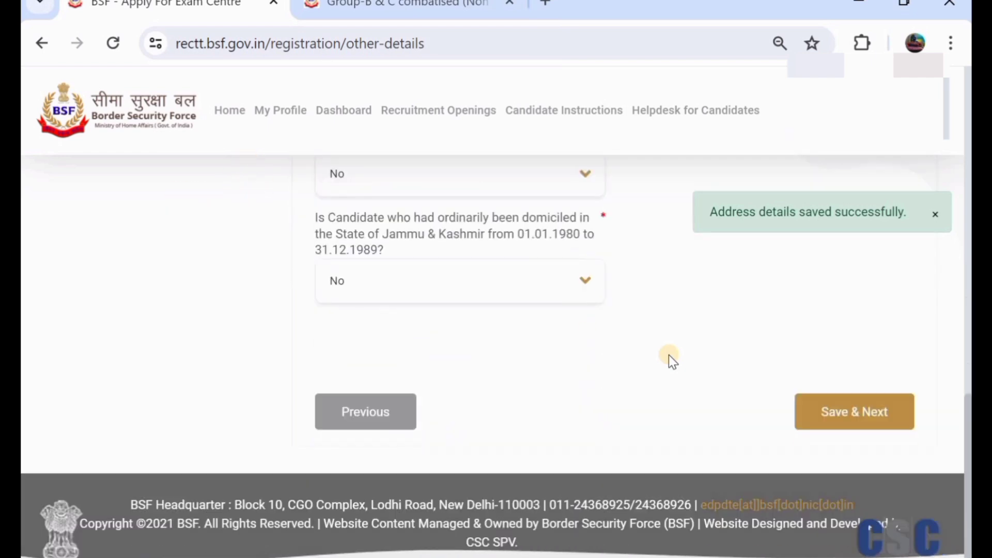
{"action": "left_click", "coordinate": [833, 411]}
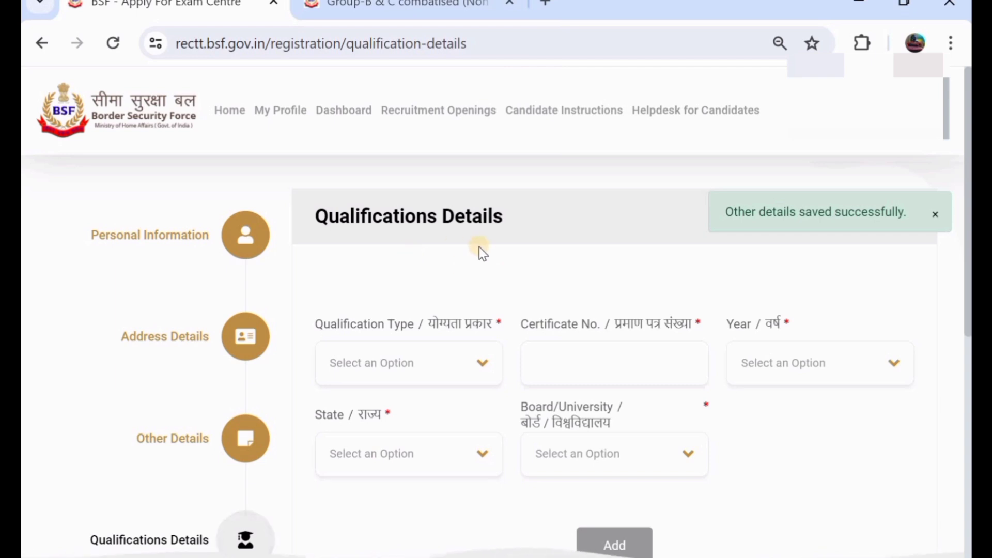
{"action": "scroll", "coordinate": [479, 246], "scroll_direction": "down", "scroll_amount": 1}
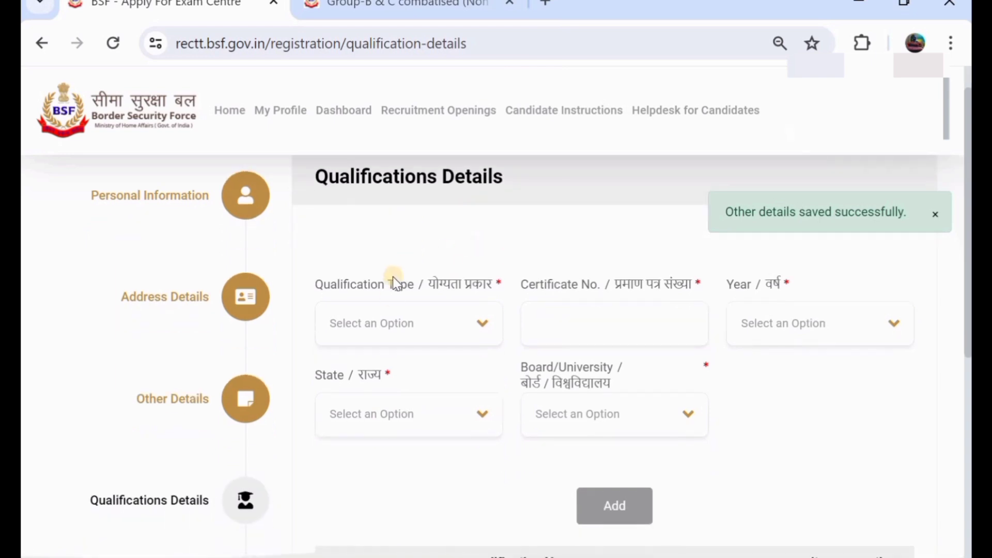
{"action": "left_click", "coordinate": [393, 329]}
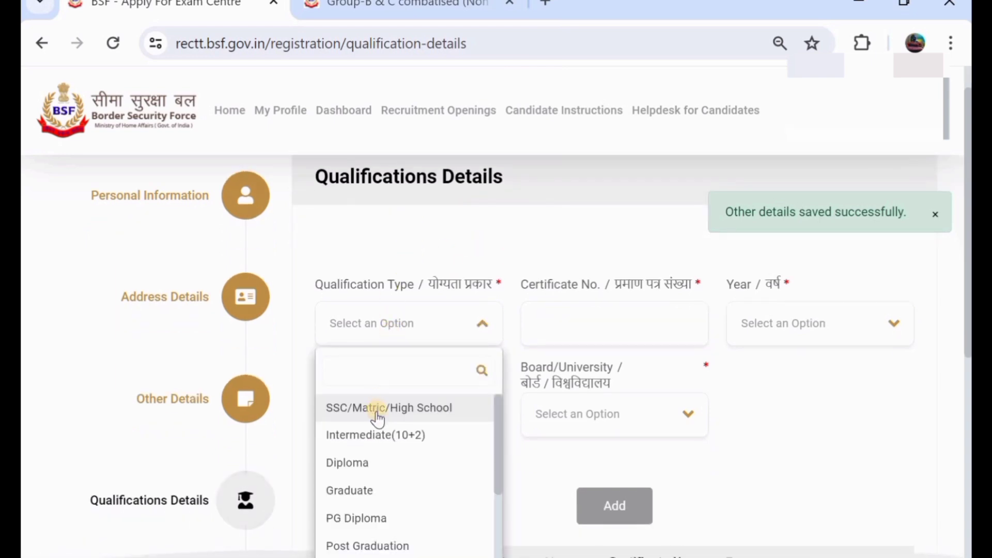
{"action": "left_click", "coordinate": [377, 418]}
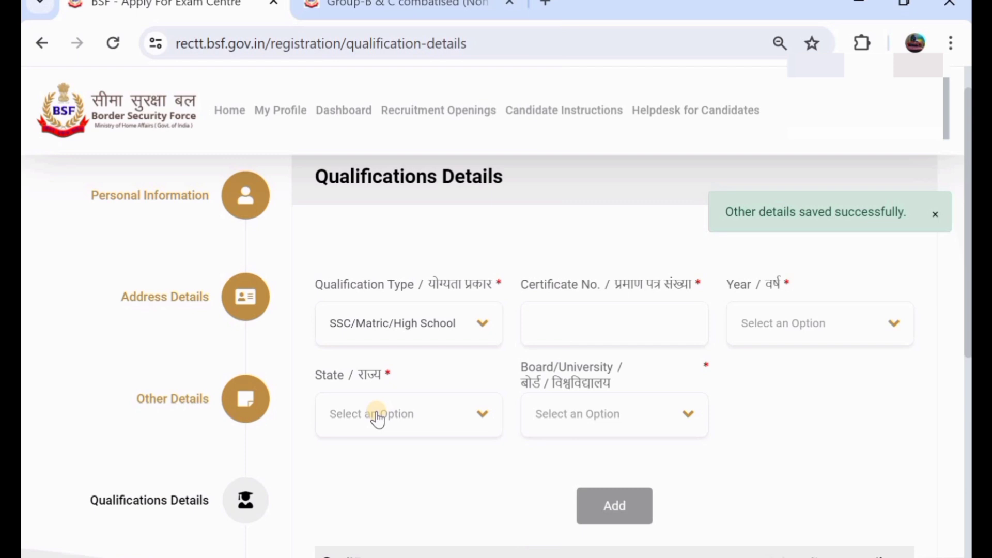
{"action": "left_click", "coordinate": [631, 330]}
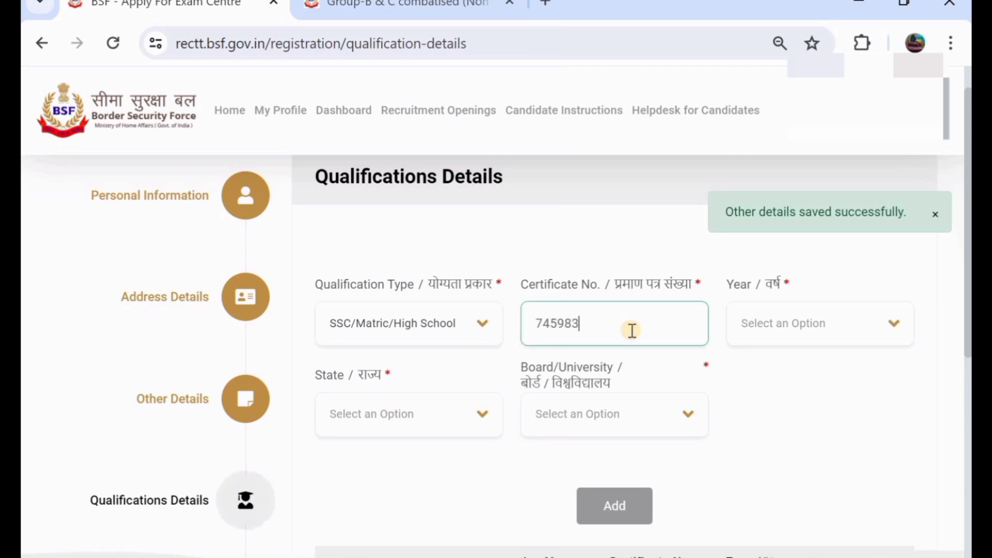
{"action": "left_click", "coordinate": [809, 339]}
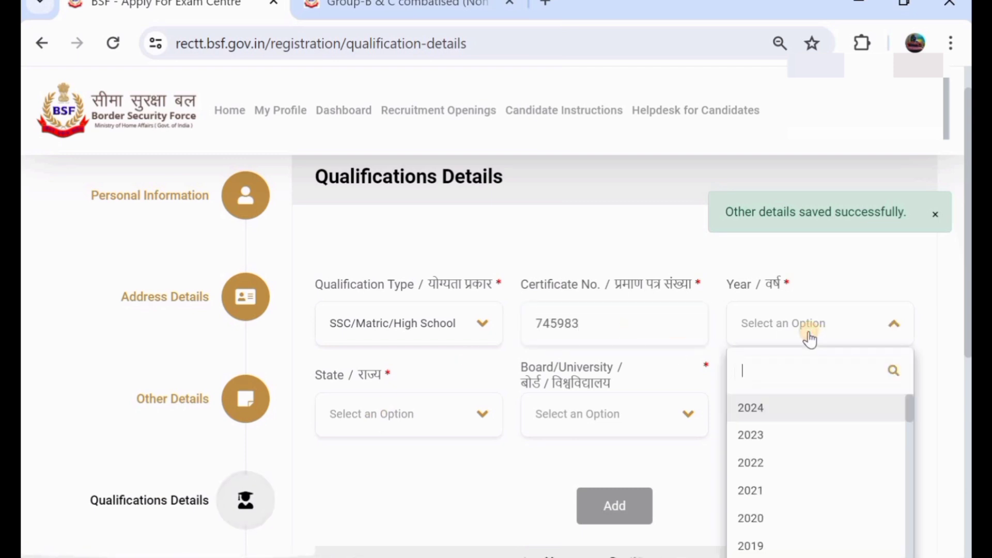
{"action": "scroll", "coordinate": [764, 491], "scroll_direction": "down", "scroll_amount": 4}
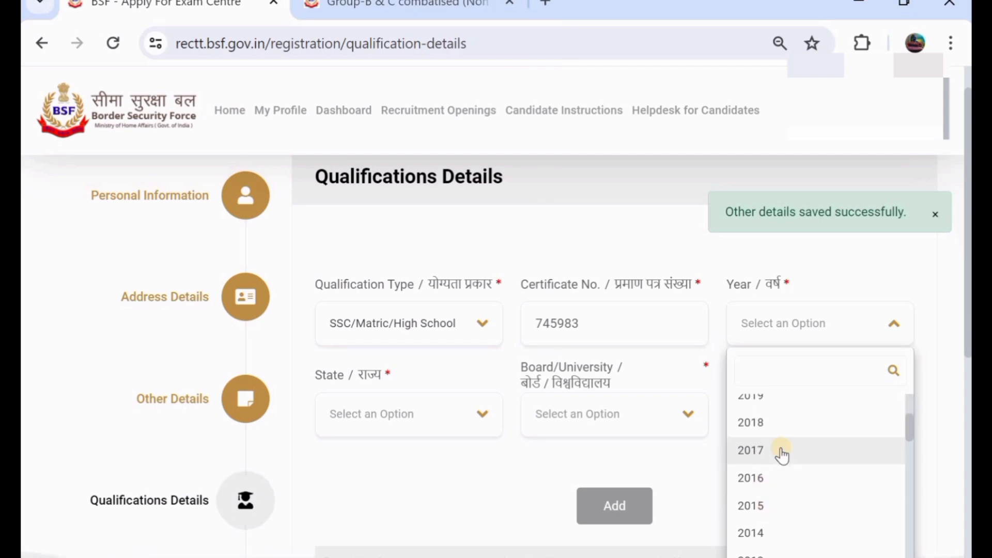
{"action": "left_click", "coordinate": [779, 450]}
Step: Set its state to TELANGANA and board to State Board, then add the row
{"action": "left_click", "coordinate": [402, 416]}
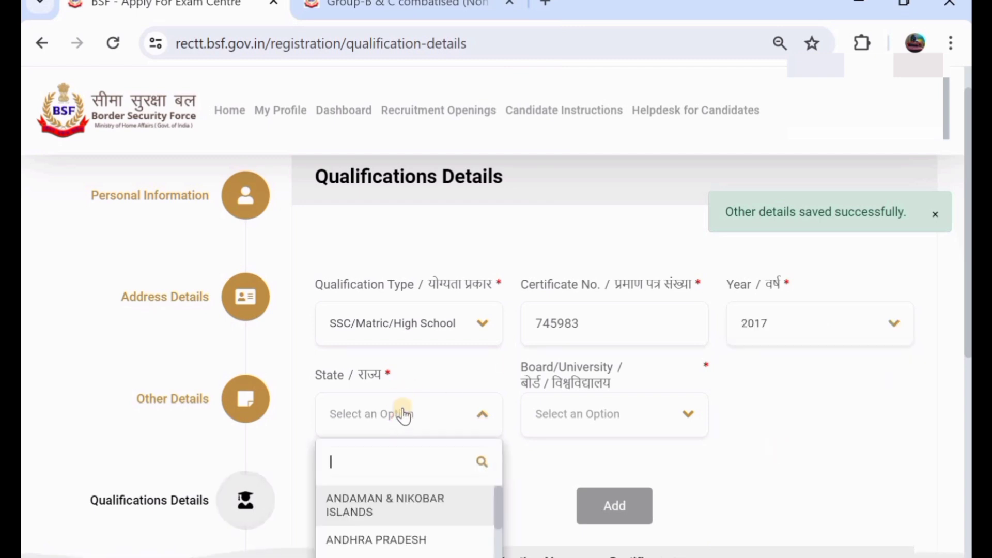
{"action": "scroll", "coordinate": [424, 350], "scroll_direction": "down", "scroll_amount": 1}
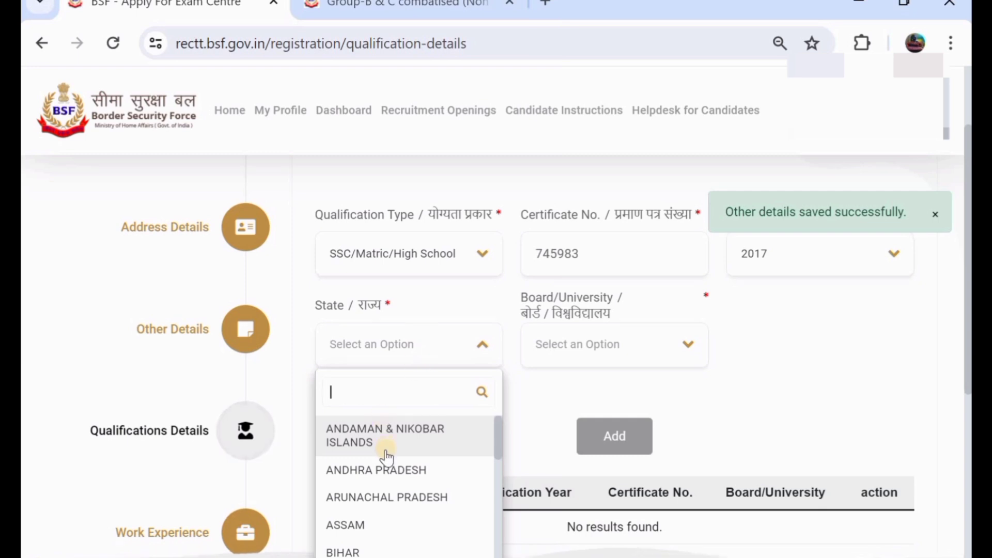
{"action": "scroll", "coordinate": [384, 452], "scroll_direction": "down", "scroll_amount": 10}
{"action": "scroll", "coordinate": [386, 457], "scroll_direction": "down", "scroll_amount": 4}
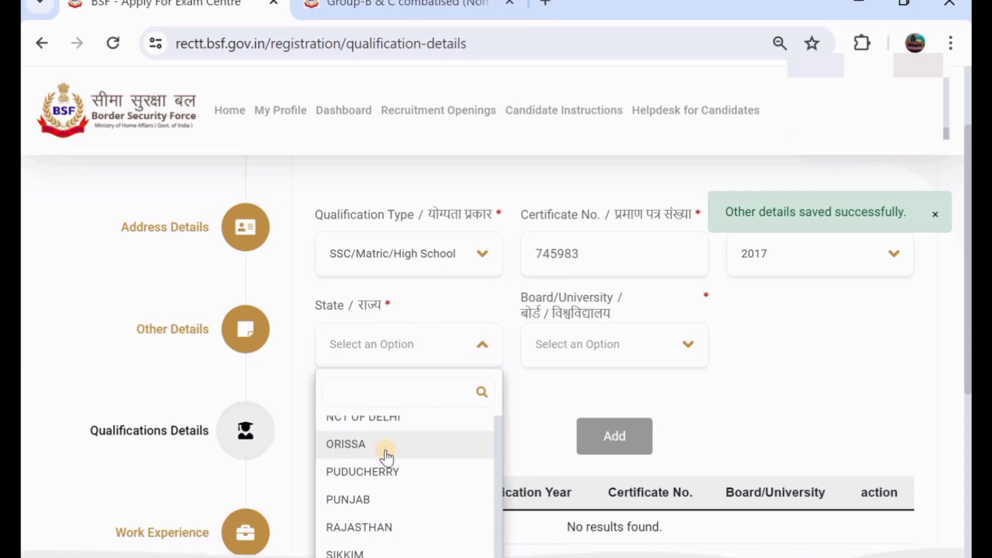
{"action": "left_click", "coordinate": [395, 518]}
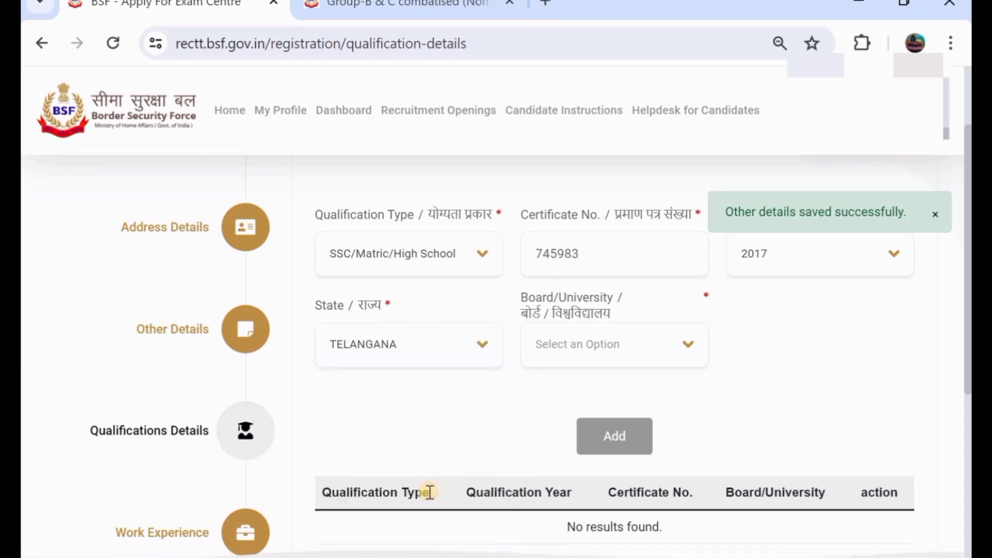
{"action": "left_click", "coordinate": [599, 355]}
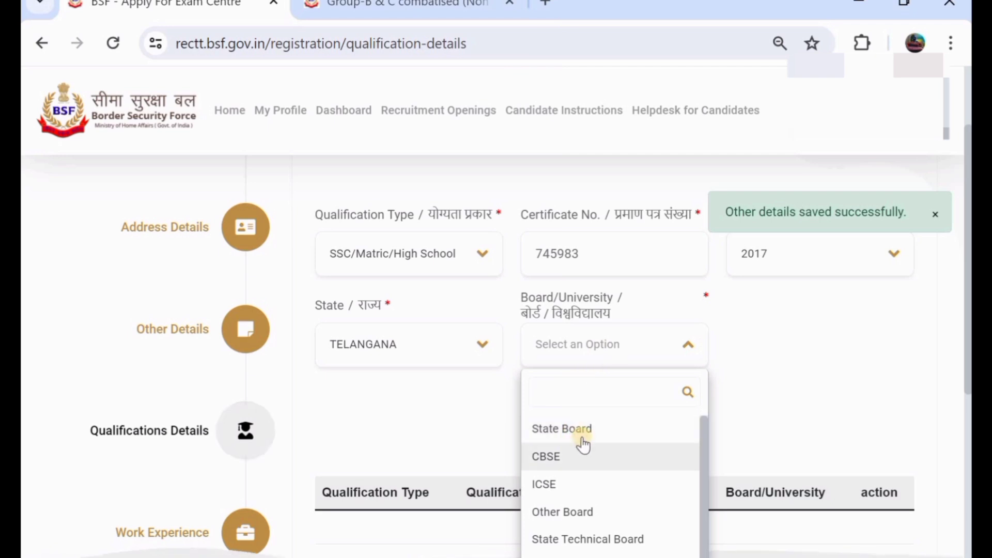
{"action": "left_click", "coordinate": [613, 429]}
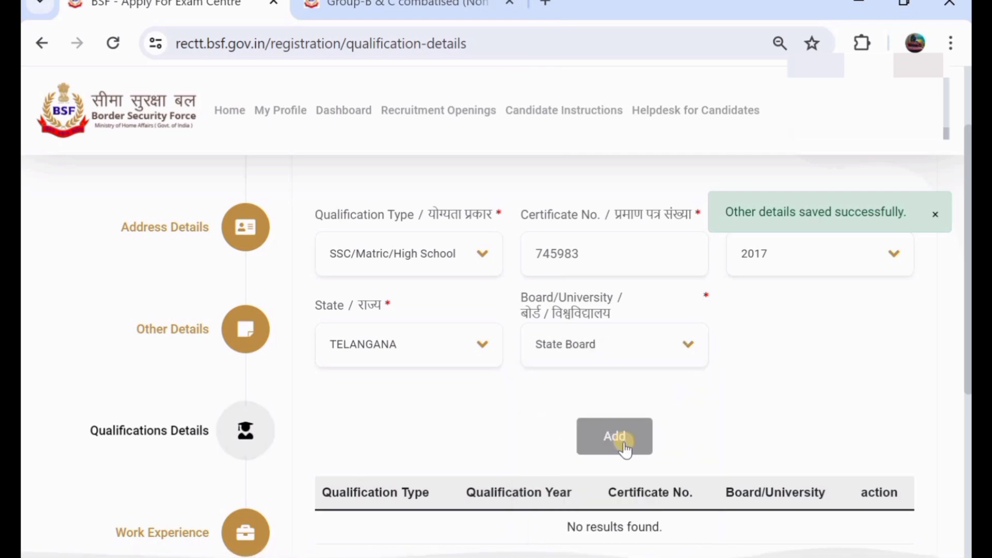
{"action": "left_click", "coordinate": [623, 442]}
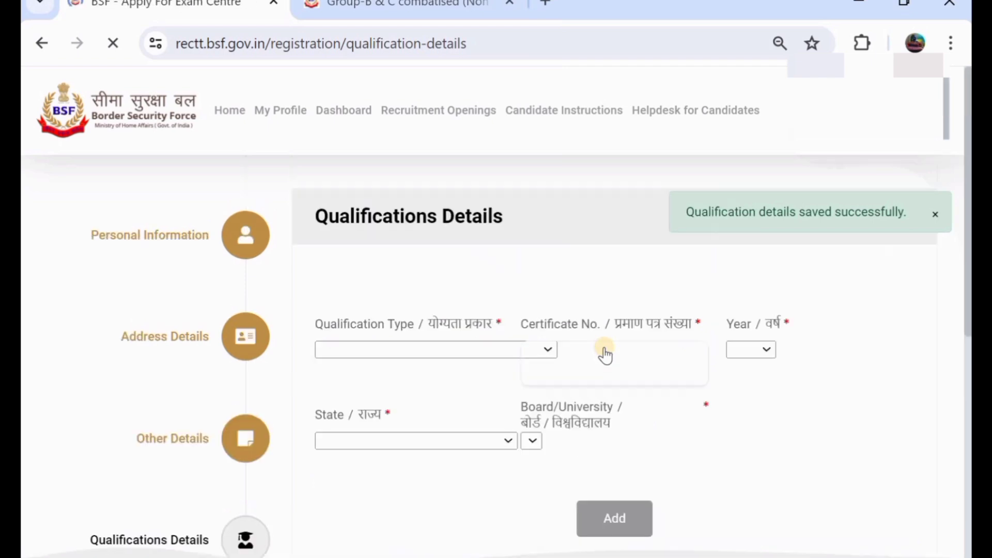
{"action": "scroll", "coordinate": [603, 351], "scroll_direction": "down", "scroll_amount": 4}
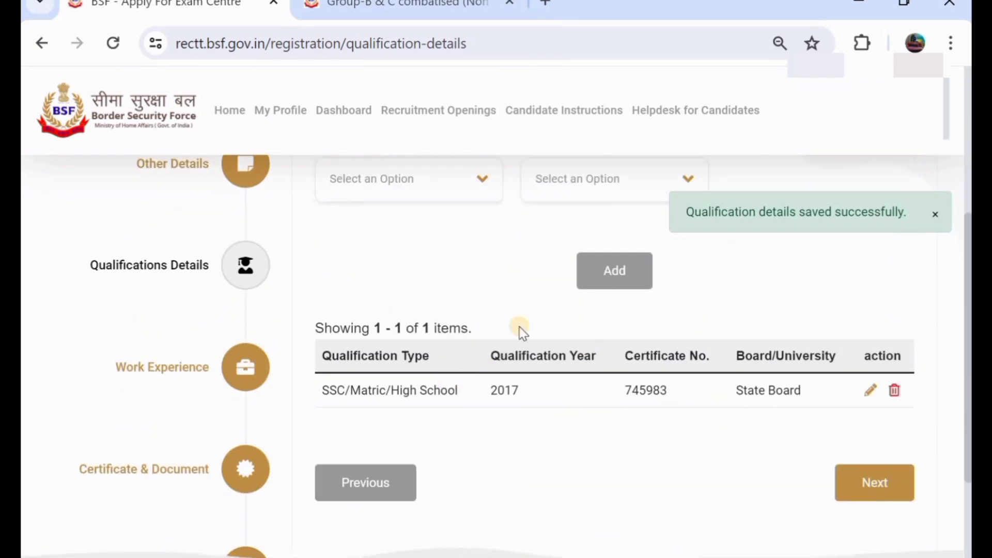
{"action": "scroll", "coordinate": [442, 272], "scroll_direction": "up", "scroll_amount": 2}
{"action": "scroll", "coordinate": [442, 271], "scroll_direction": "up", "scroll_amount": 3}
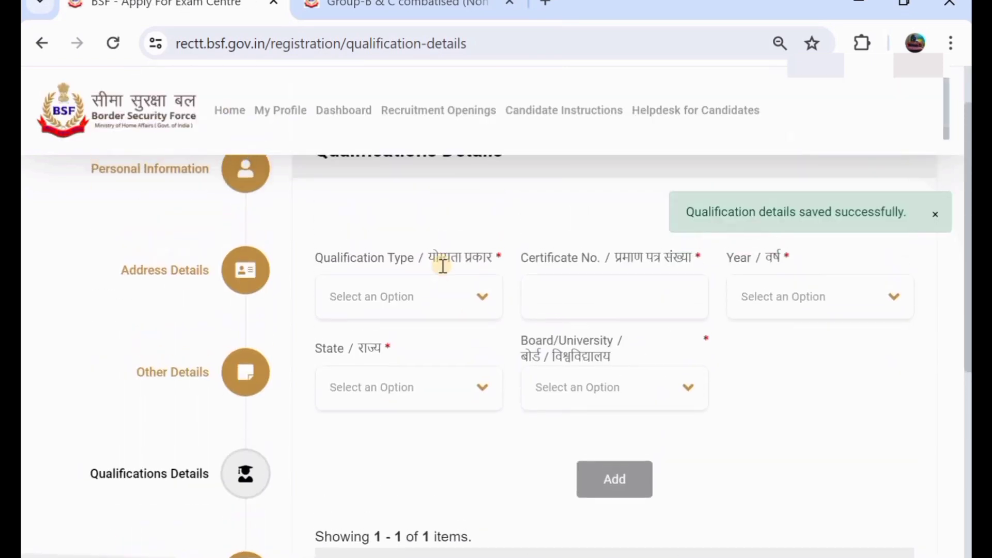
Step: Try Intermediate(10+2), Diploma and Graduate as the second qualification's type
{"action": "left_click", "coordinate": [422, 312]}
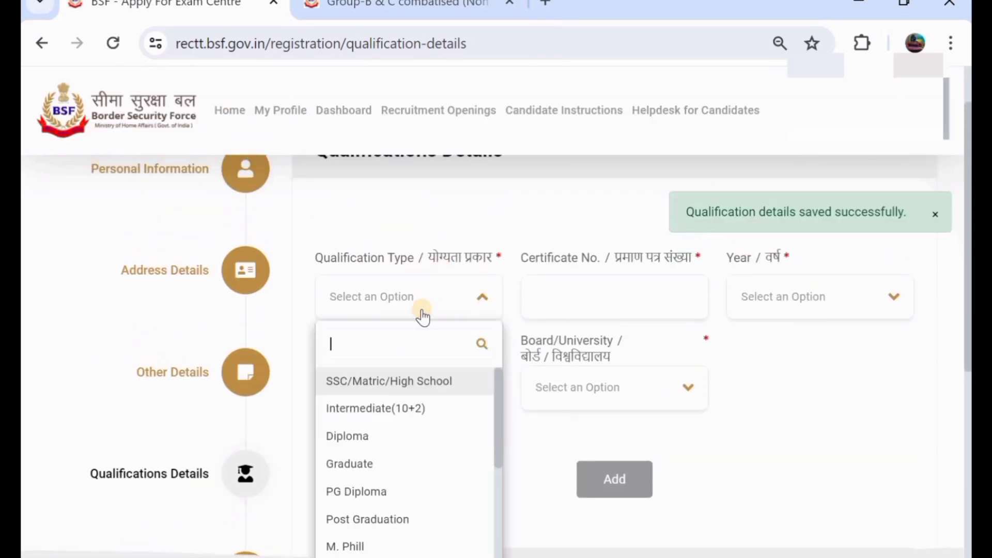
{"action": "left_click", "coordinate": [415, 408]}
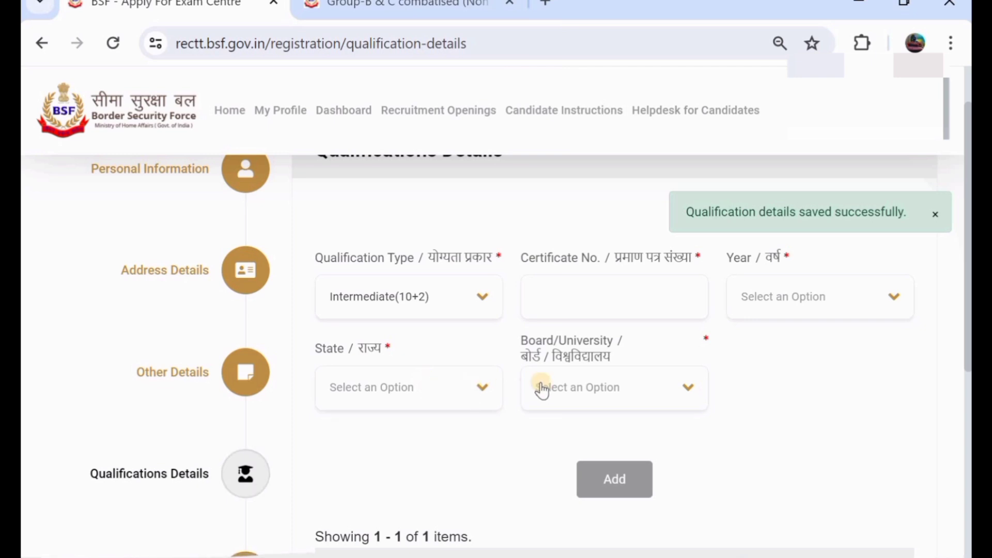
{"action": "left_click", "coordinate": [565, 388]}
{"action": "left_click", "coordinate": [565, 388]}
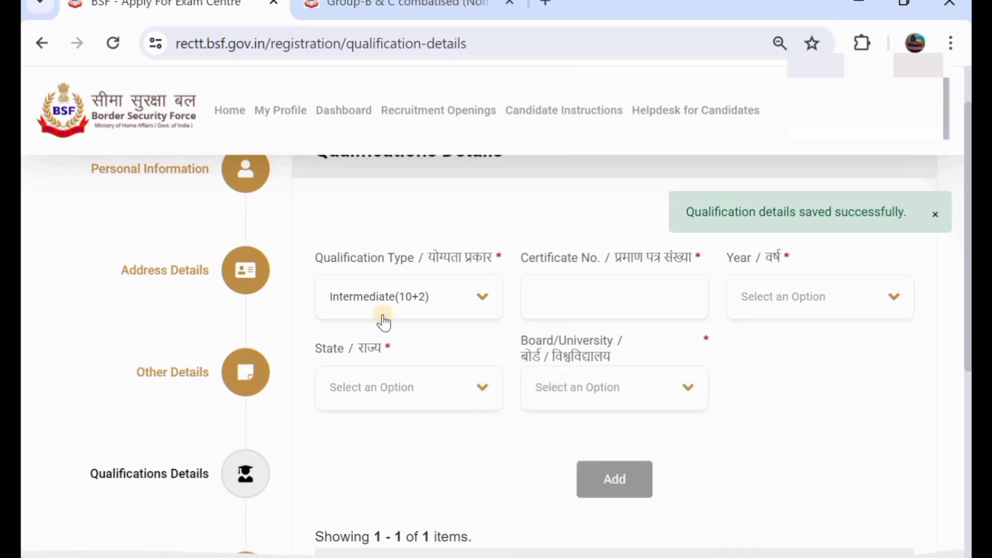
{"action": "left_click", "coordinate": [370, 312]}
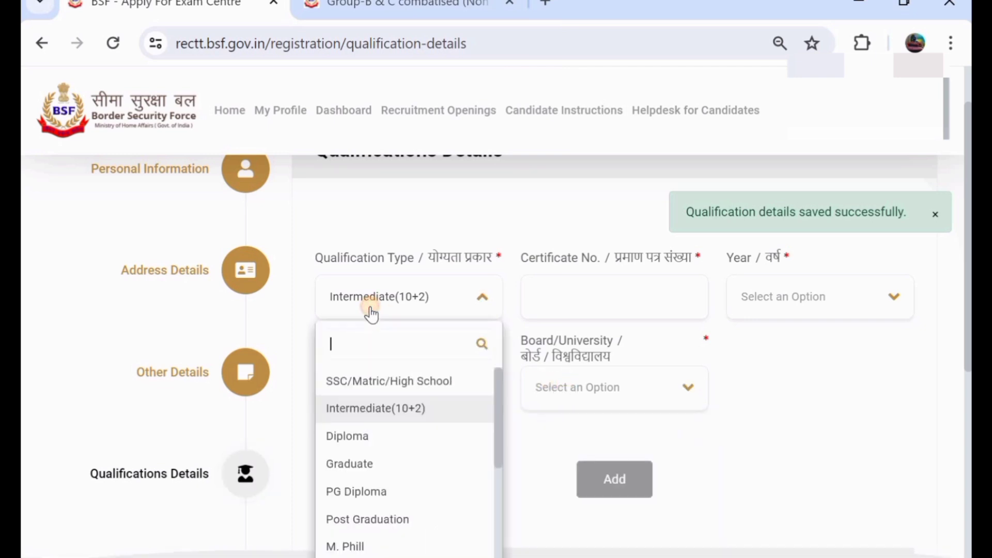
{"action": "left_click", "coordinate": [381, 438]}
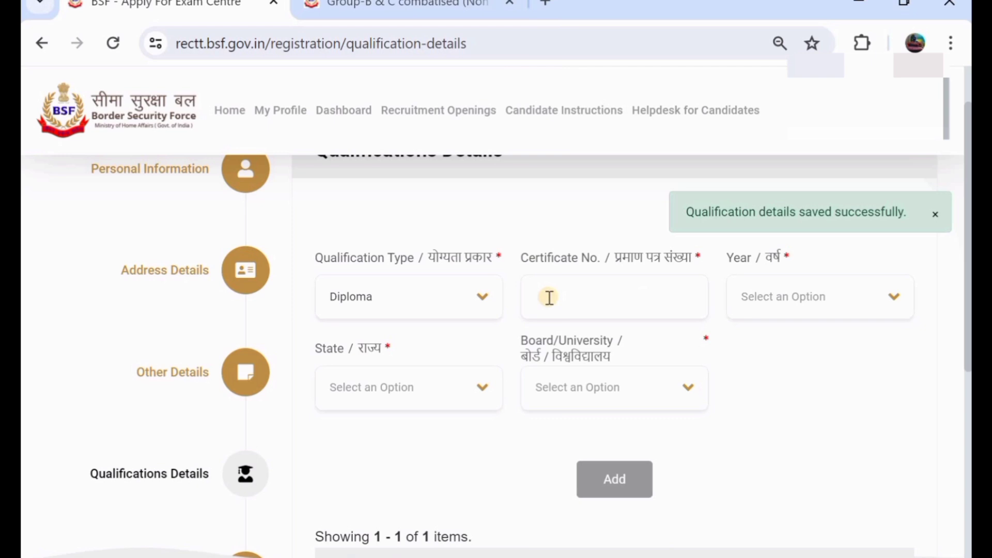
{"action": "left_click", "coordinate": [443, 299]}
{"action": "left_click", "coordinate": [391, 457]}
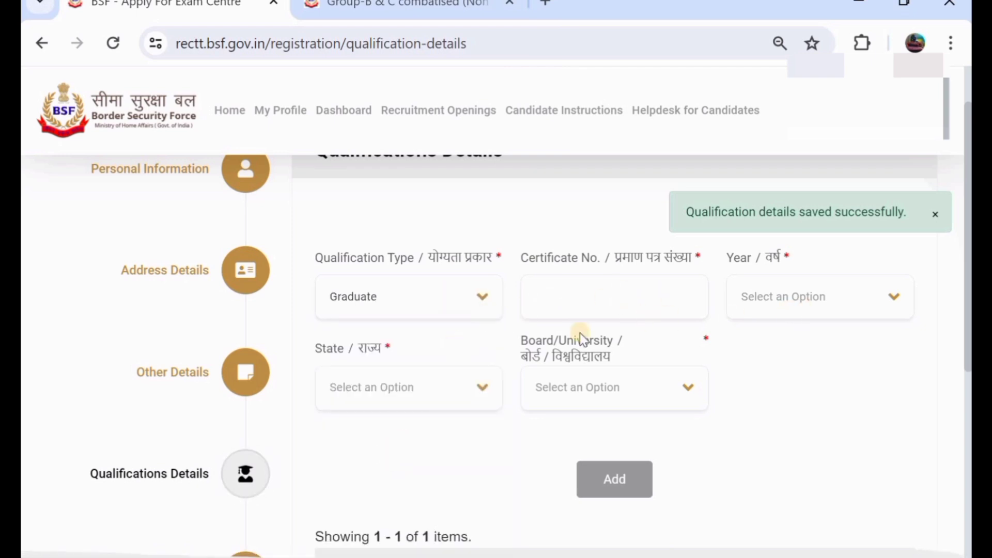
Step: Settle on ITI as the qualification type
{"action": "left_click", "coordinate": [408, 299]}
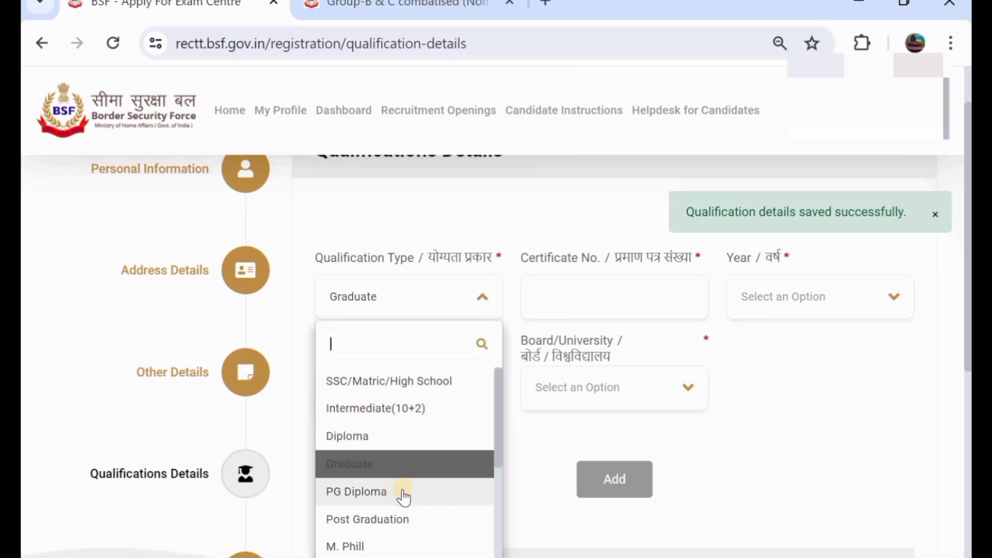
{"action": "scroll", "coordinate": [449, 405], "scroll_direction": "down", "scroll_amount": 3}
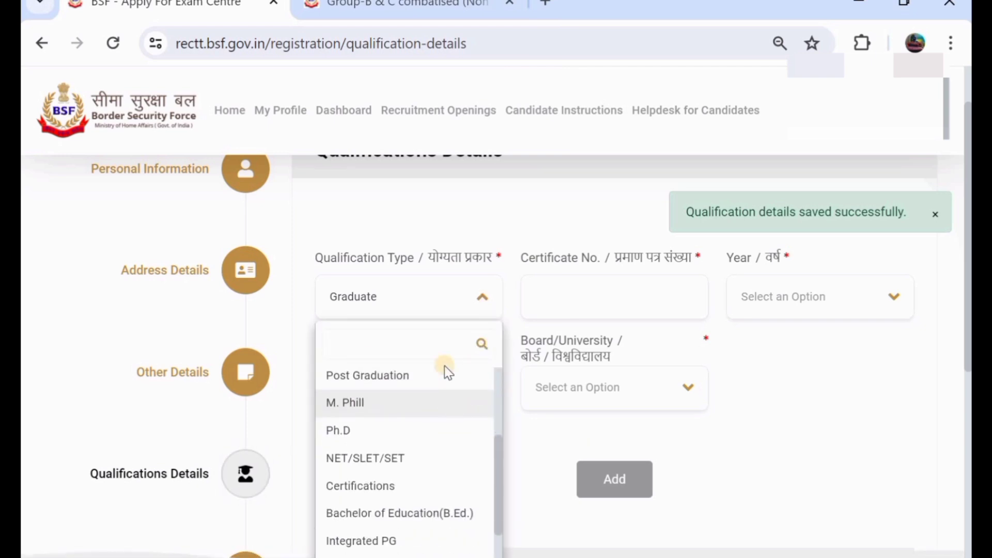
{"action": "left_click", "coordinate": [768, 374]}
{"action": "left_click", "coordinate": [414, 306]}
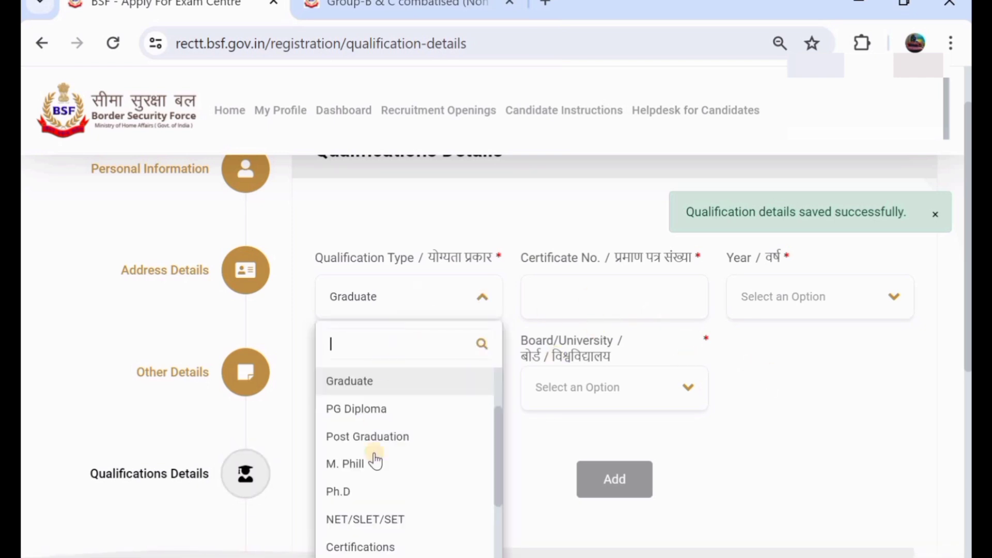
{"action": "scroll", "coordinate": [375, 462], "scroll_direction": "down", "scroll_amount": 3}
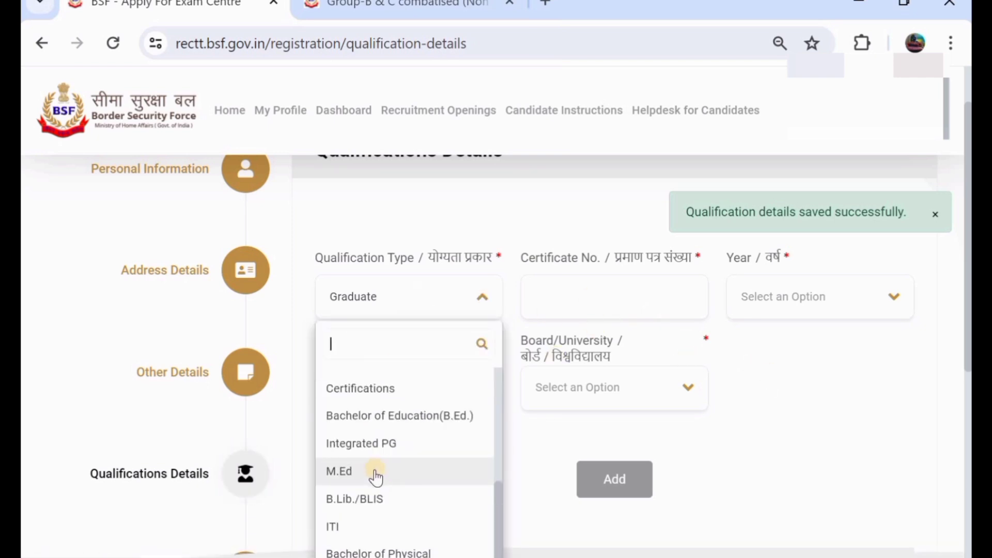
{"action": "left_click", "coordinate": [365, 525]}
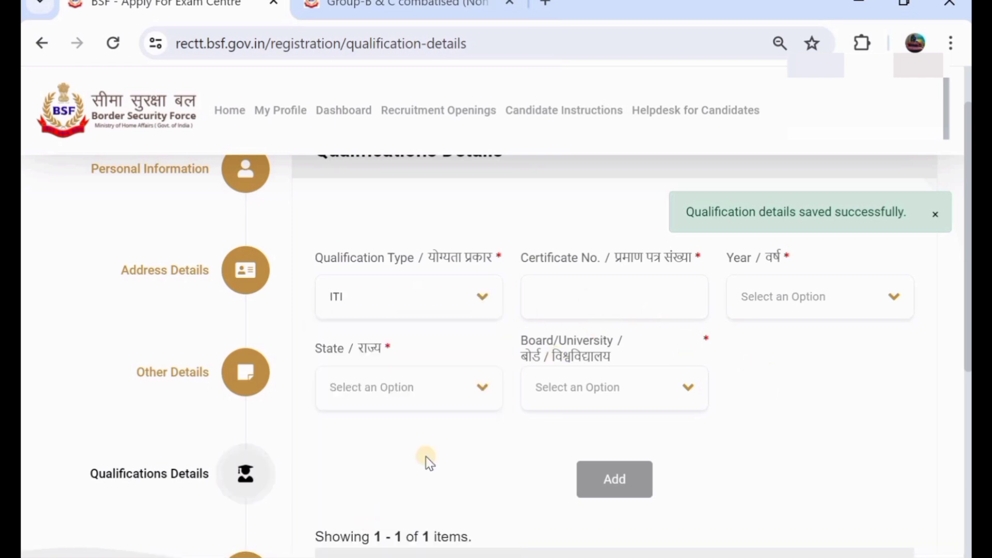
{"action": "left_click", "coordinate": [616, 287]}
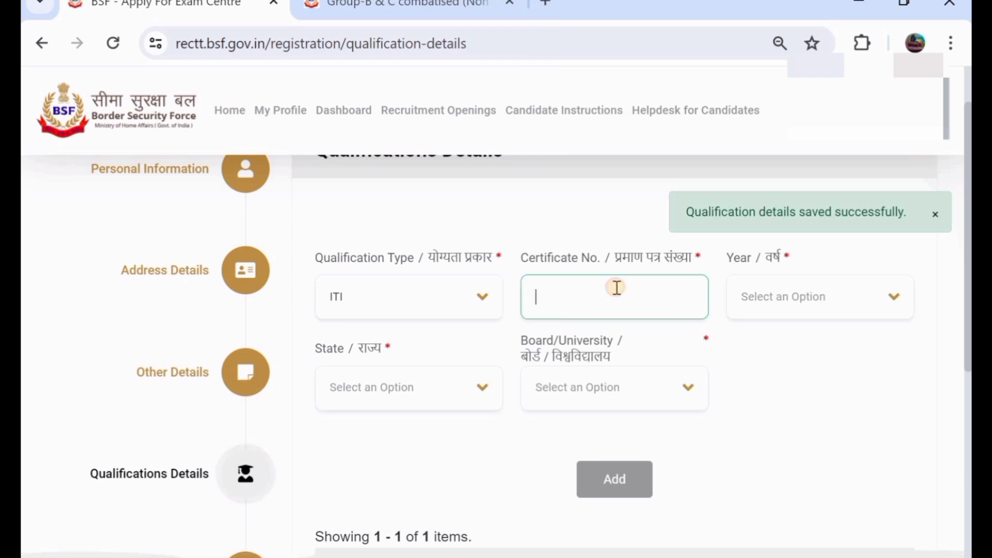
{"action": "left_click", "coordinate": [776, 301]}
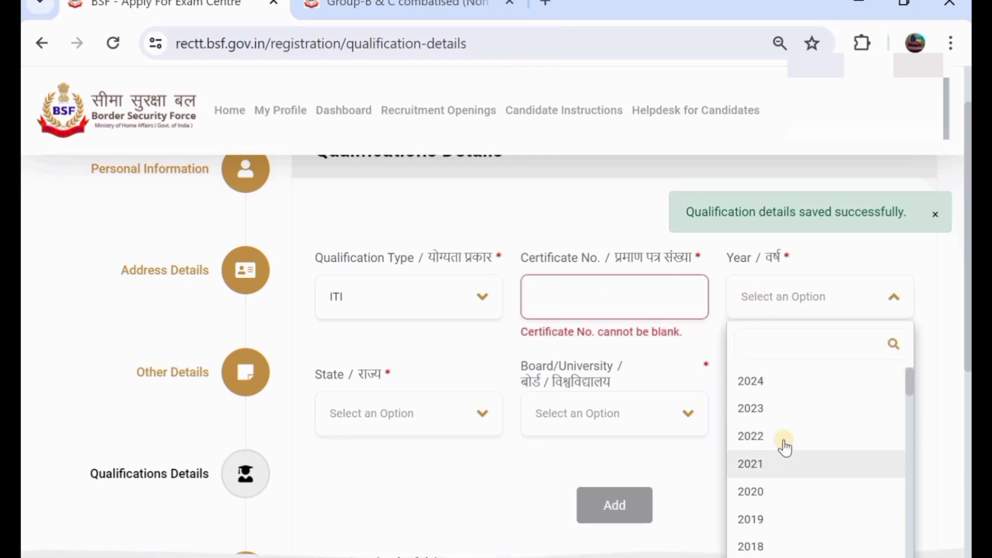
{"action": "scroll", "coordinate": [780, 465], "scroll_direction": "down", "scroll_amount": 2}
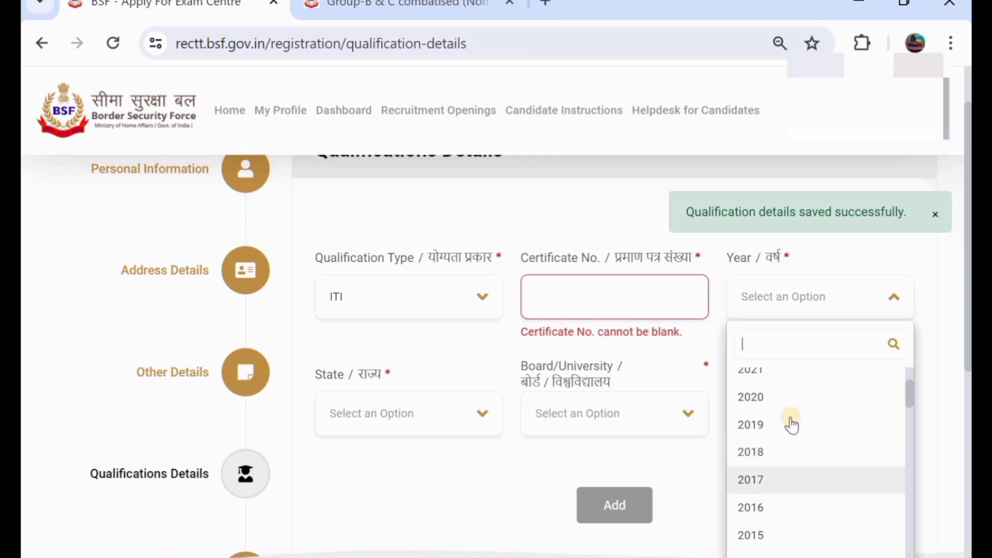
{"action": "left_click", "coordinate": [791, 423]}
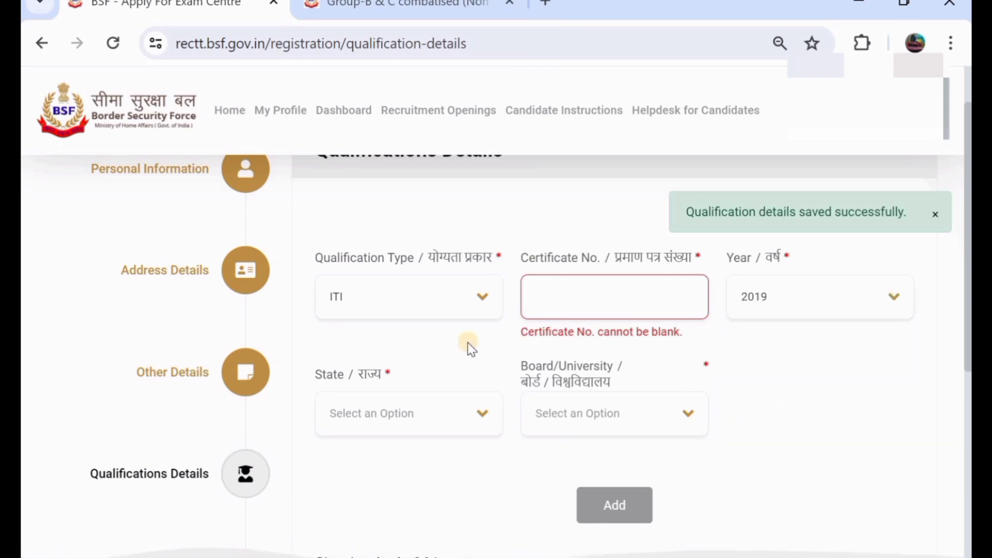
{"action": "left_click", "coordinate": [618, 296]}
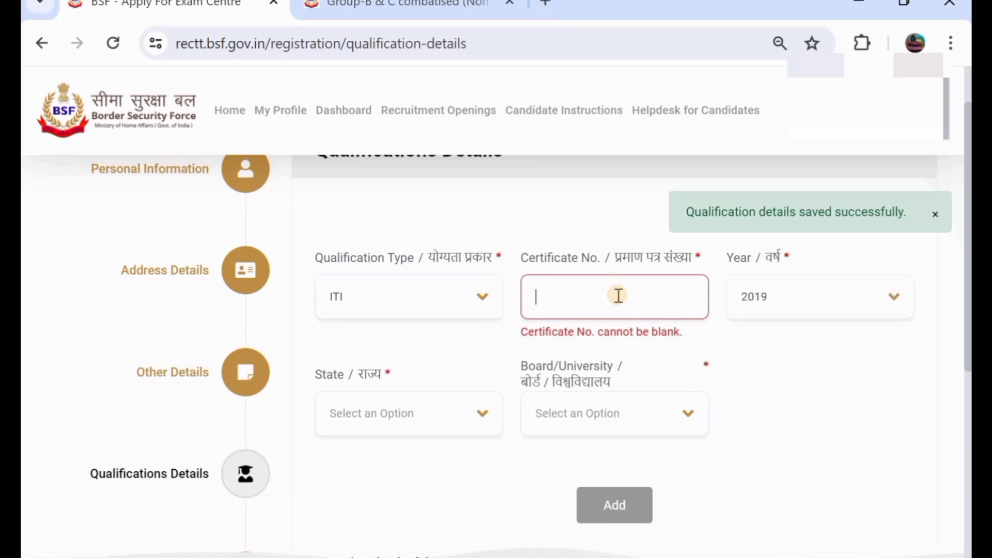
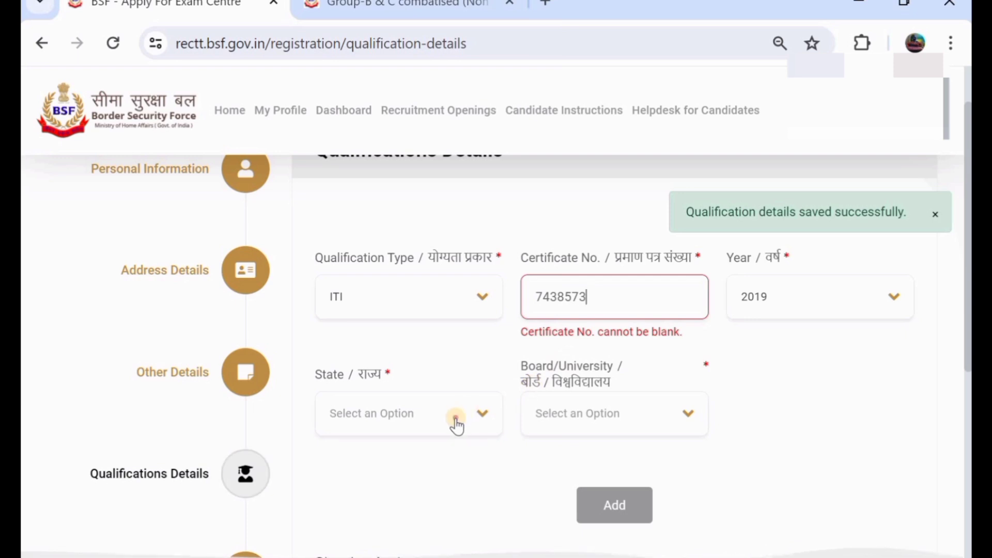
Step: Choose state TELANGANA and Jawaharlal Nehru Architecture and Fine Arts University, then add the ITI row
{"action": "left_click", "coordinate": [456, 424]}
{"action": "scroll", "coordinate": [382, 496], "scroll_direction": "down", "scroll_amount": 14}
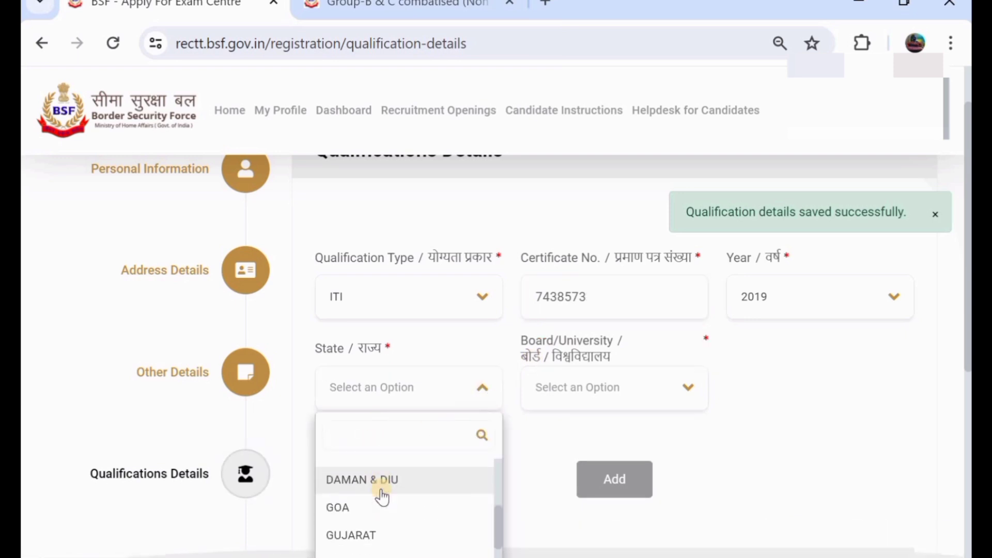
{"action": "scroll", "coordinate": [383, 496], "scroll_direction": "down", "scroll_amount": 2}
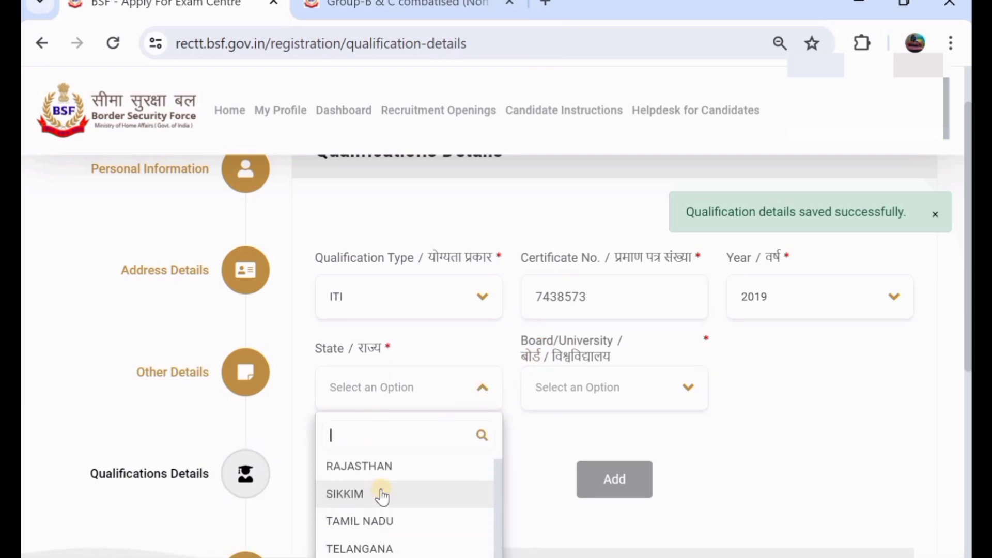
{"action": "left_click", "coordinate": [394, 545]}
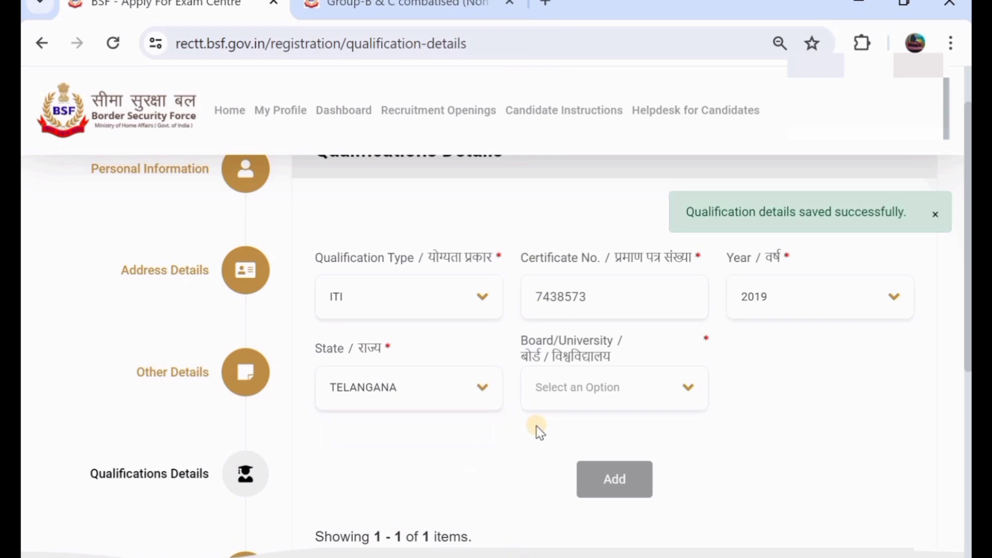
{"action": "left_click", "coordinate": [604, 385]}
{"action": "scroll", "coordinate": [574, 522], "scroll_direction": "down", "scroll_amount": 2}
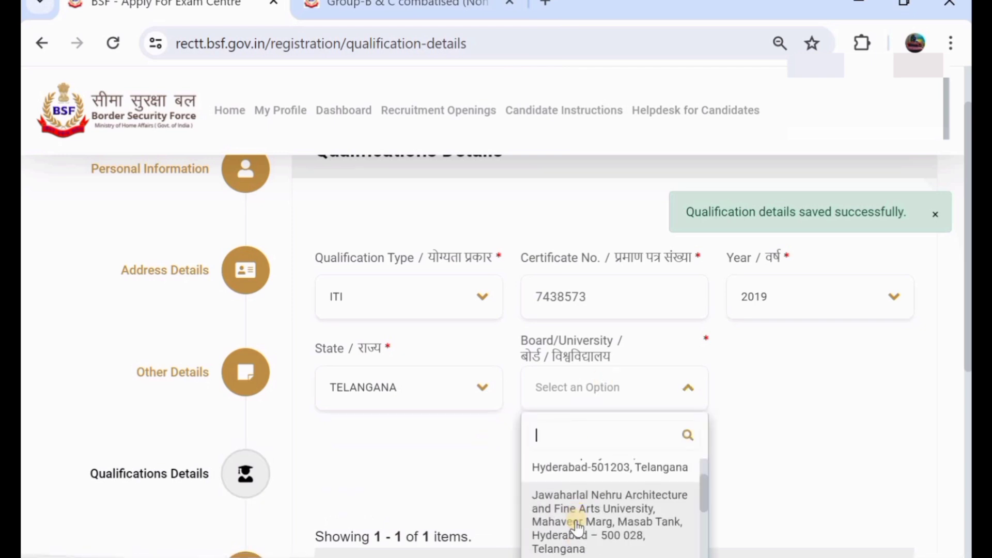
{"action": "left_click", "coordinate": [576, 527]}
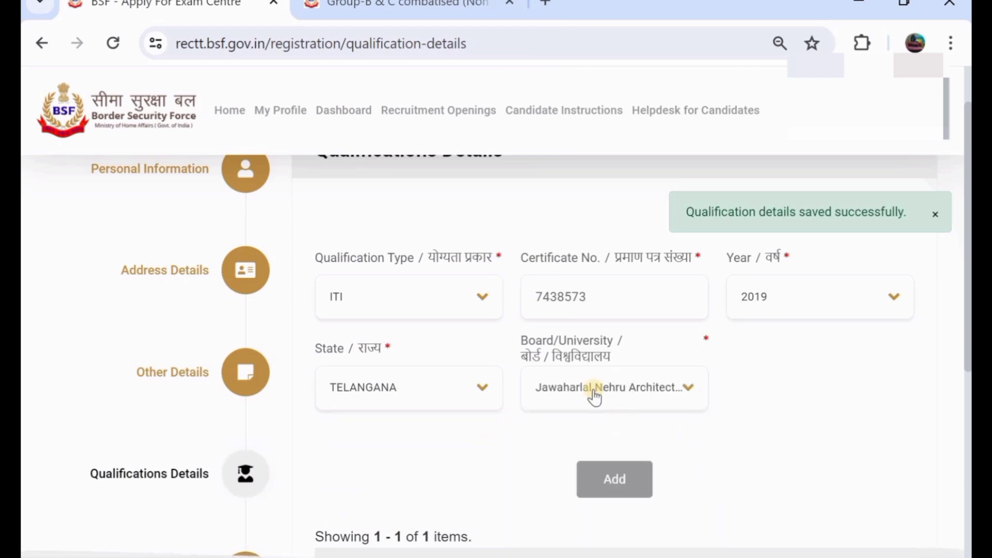
{"action": "left_click", "coordinate": [611, 483]}
Step: Continue to the Work Experience page
{"action": "scroll", "coordinate": [476, 383], "scroll_direction": "down", "scroll_amount": 5}
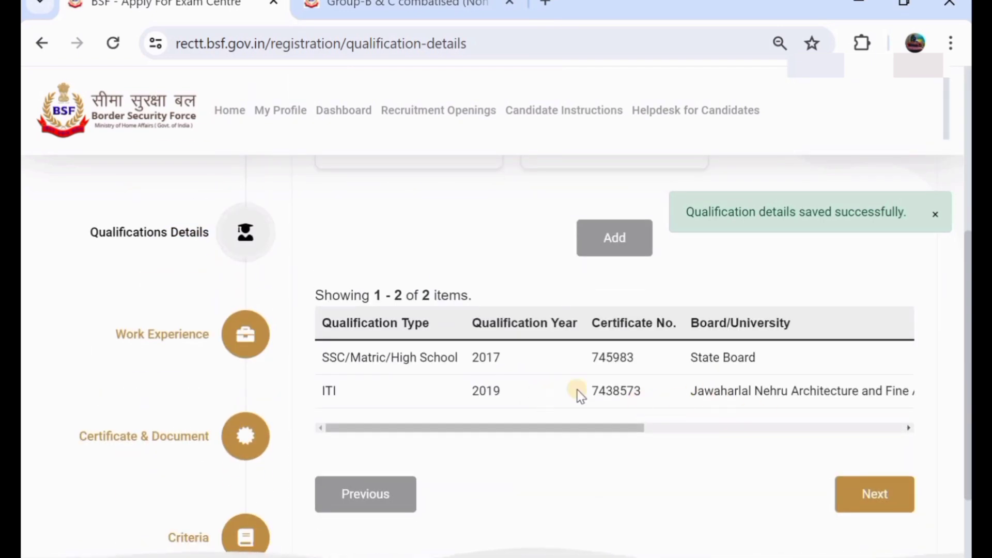
{"action": "scroll", "coordinate": [633, 388], "scroll_direction": "up", "scroll_amount": 4}
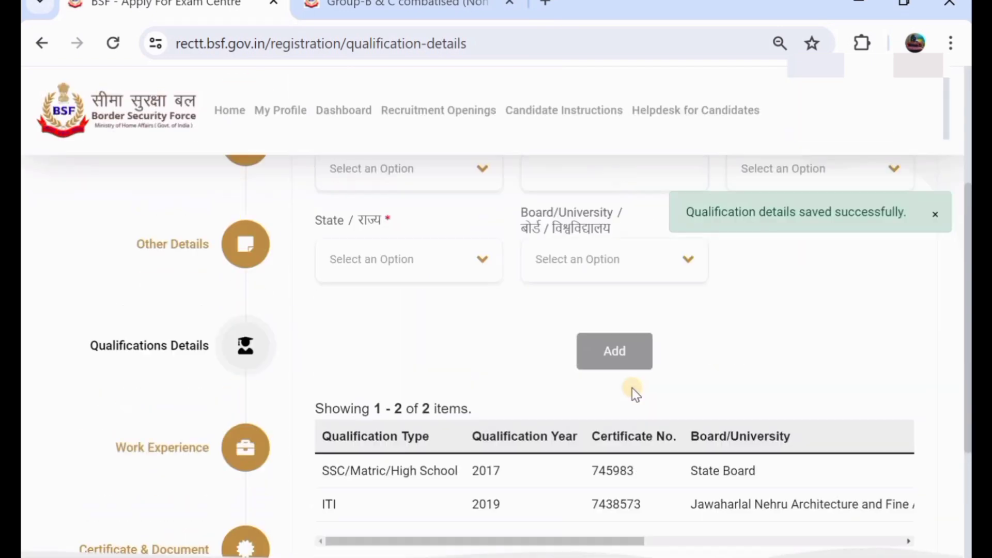
{"action": "scroll", "coordinate": [633, 388], "scroll_direction": "down", "scroll_amount": 5}
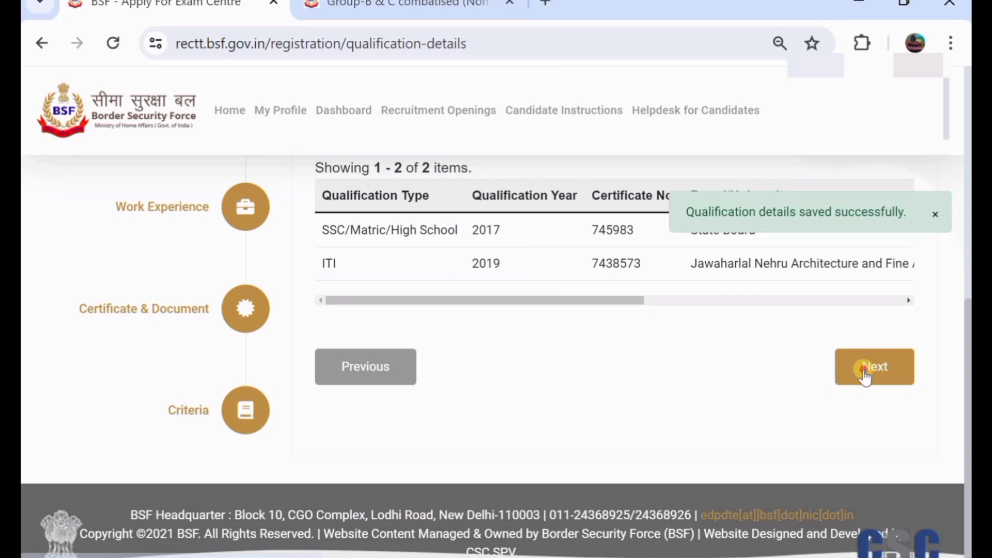
{"action": "left_click", "coordinate": [865, 377]}
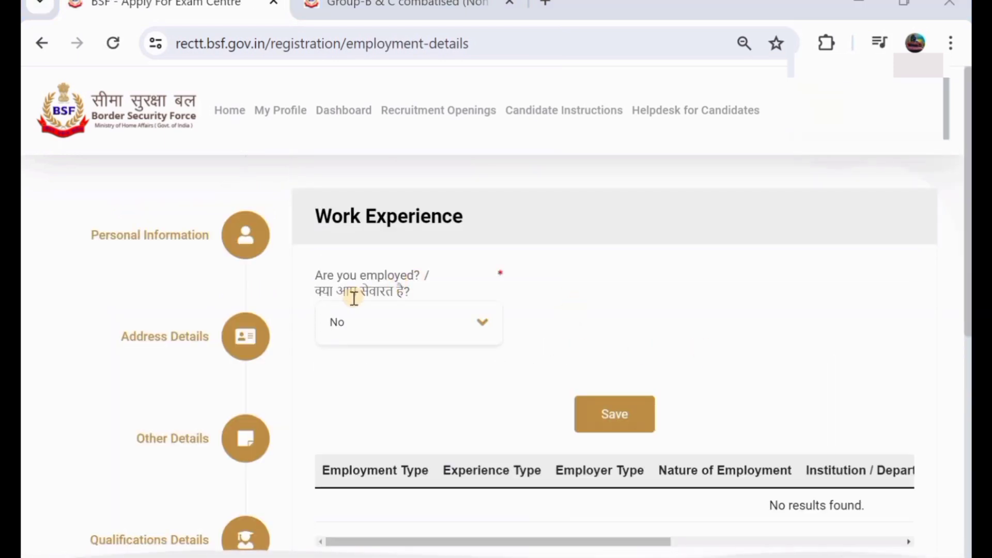
Step: Mark the applicant as employed and review the experience type, employer and department fields
{"action": "left_click", "coordinate": [373, 326]}
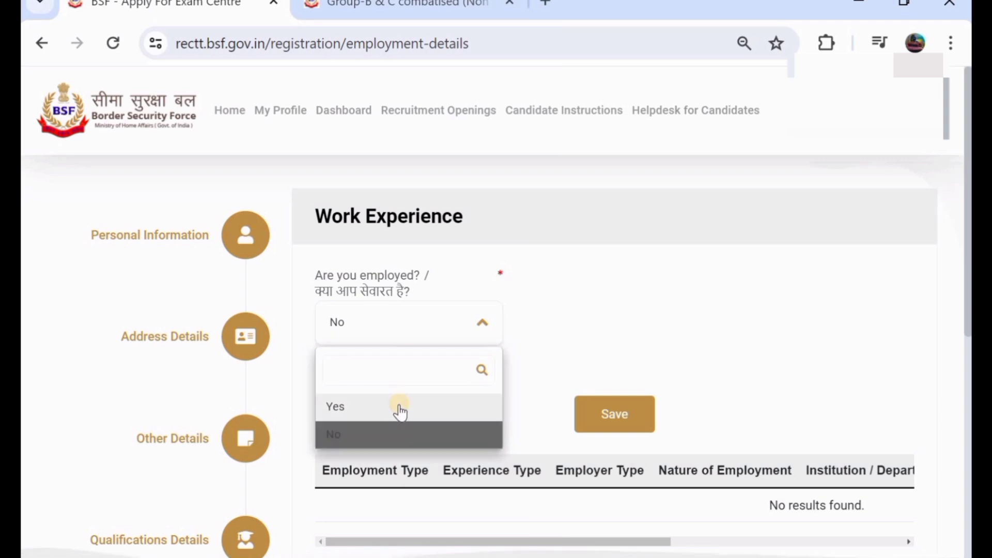
{"action": "left_click", "coordinate": [400, 413]}
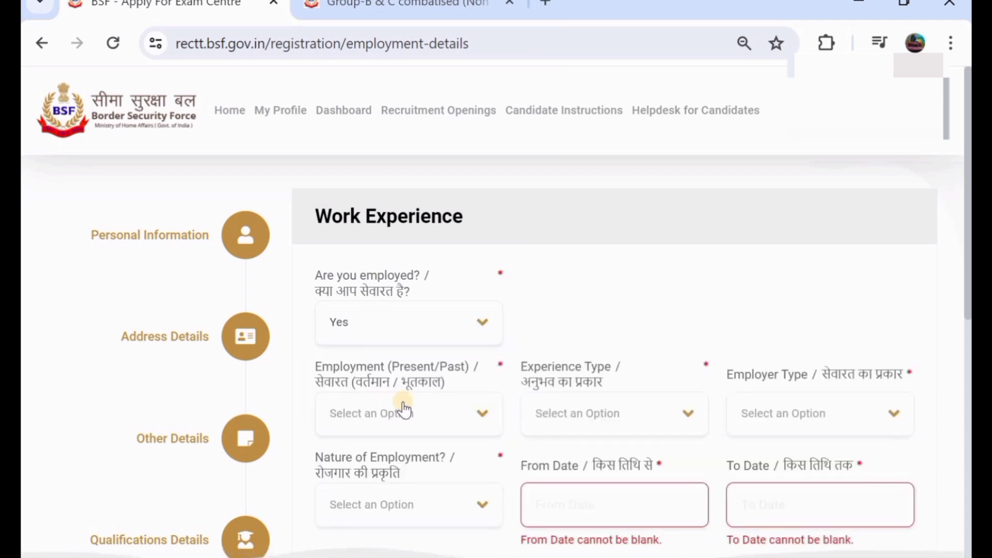
{"action": "left_click", "coordinate": [589, 414]}
{"action": "left_click", "coordinate": [753, 418]}
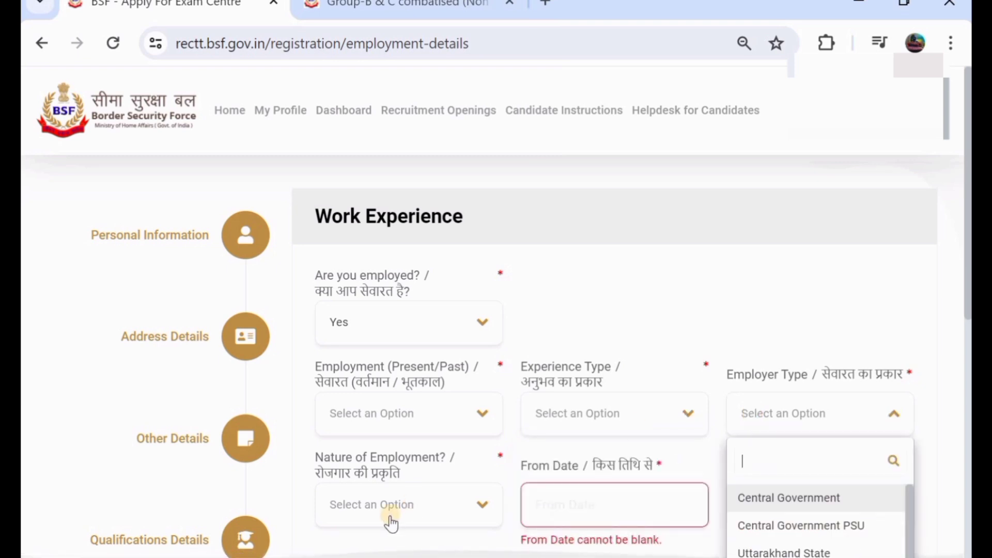
{"action": "scroll", "coordinate": [592, 478], "scroll_direction": "down", "scroll_amount": 2}
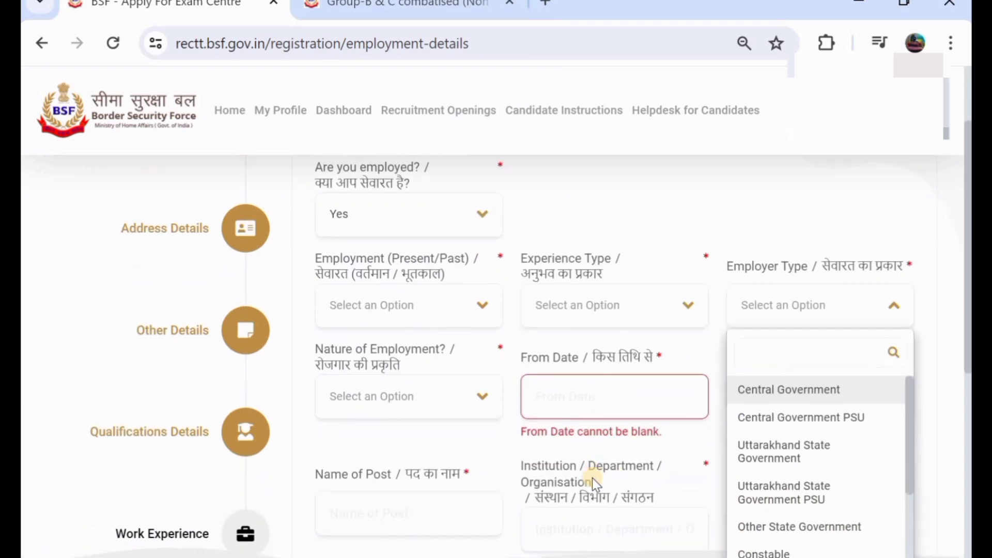
{"action": "left_click", "coordinate": [667, 517]}
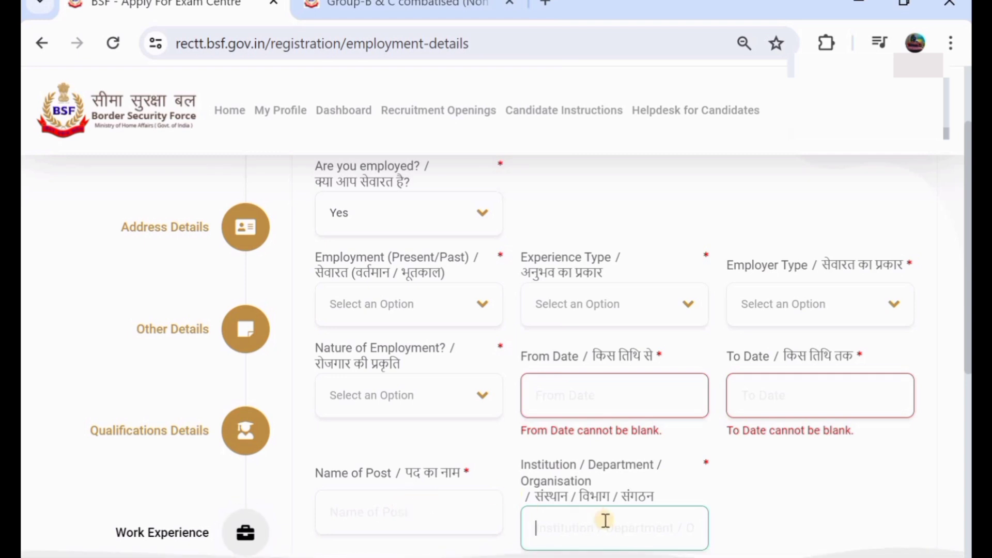
{"action": "scroll", "coordinate": [605, 521], "scroll_direction": "down", "scroll_amount": 2}
{"action": "scroll", "coordinate": [607, 527], "scroll_direction": "down", "scroll_amount": 2}
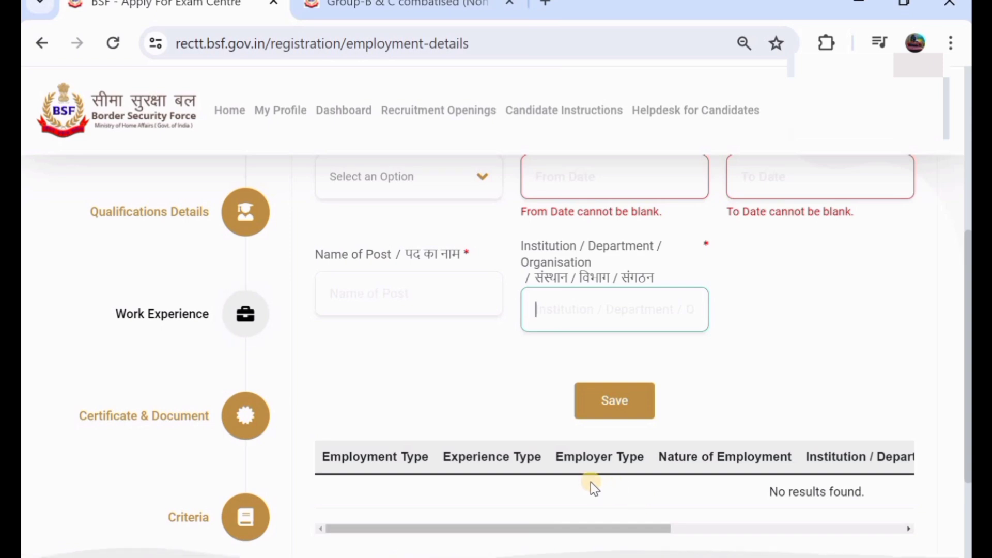
{"action": "scroll", "coordinate": [586, 488], "scroll_direction": "up", "scroll_amount": 3}
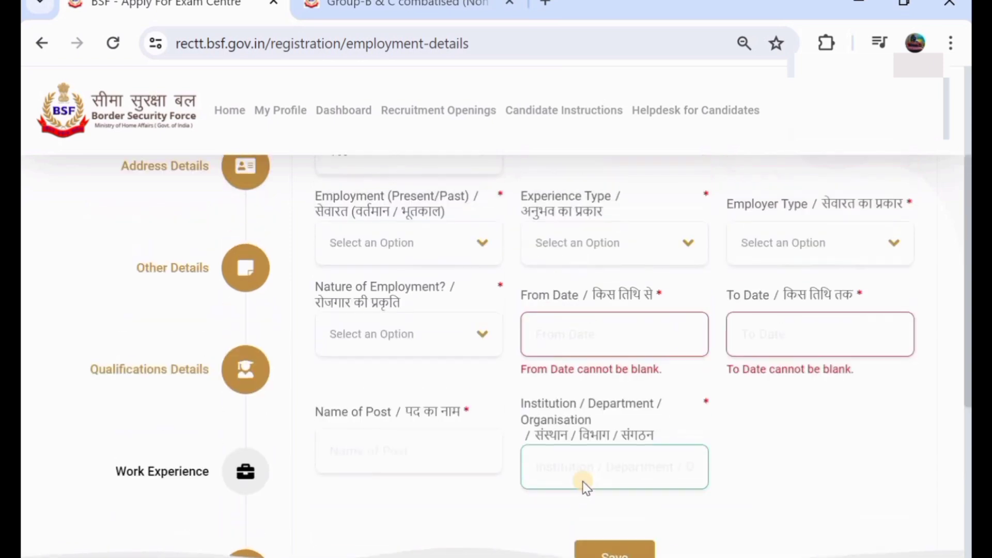
{"action": "scroll", "coordinate": [583, 481], "scroll_direction": "up", "scroll_amount": 2}
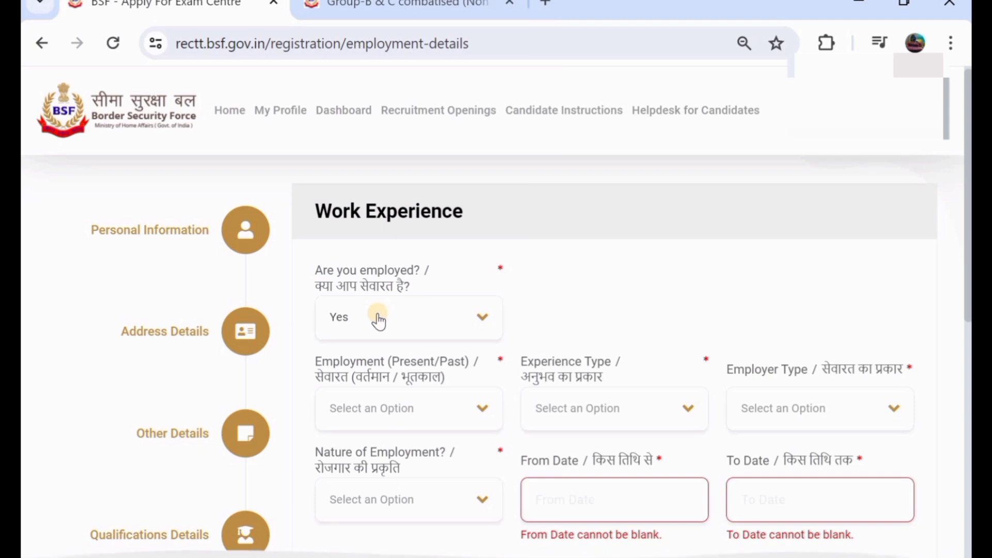
Step: Change employment status back to No and continue to Certificates / Documents Uploaded
{"action": "left_click", "coordinate": [377, 318]}
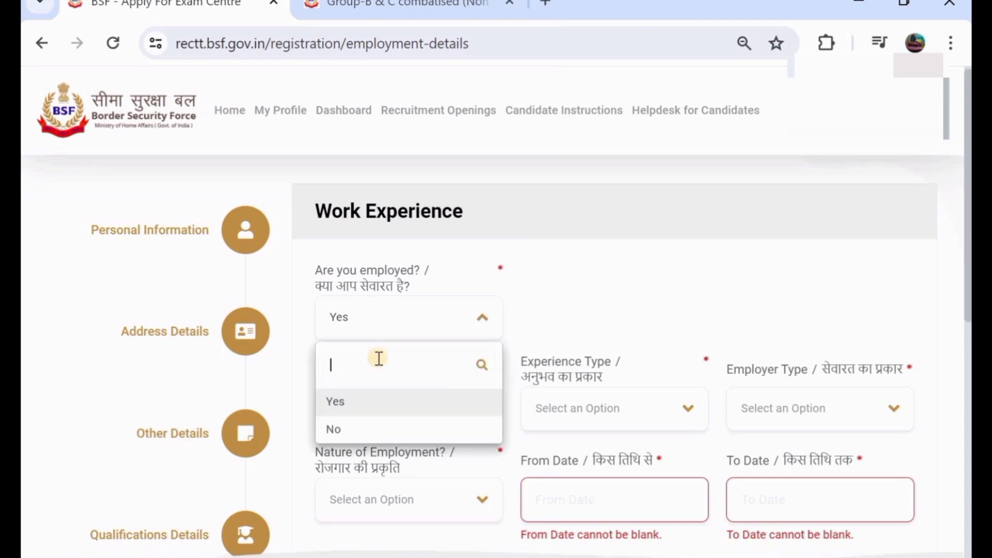
{"action": "left_click", "coordinate": [412, 432]}
{"action": "scroll", "coordinate": [793, 408], "scroll_direction": "down", "scroll_amount": 2}
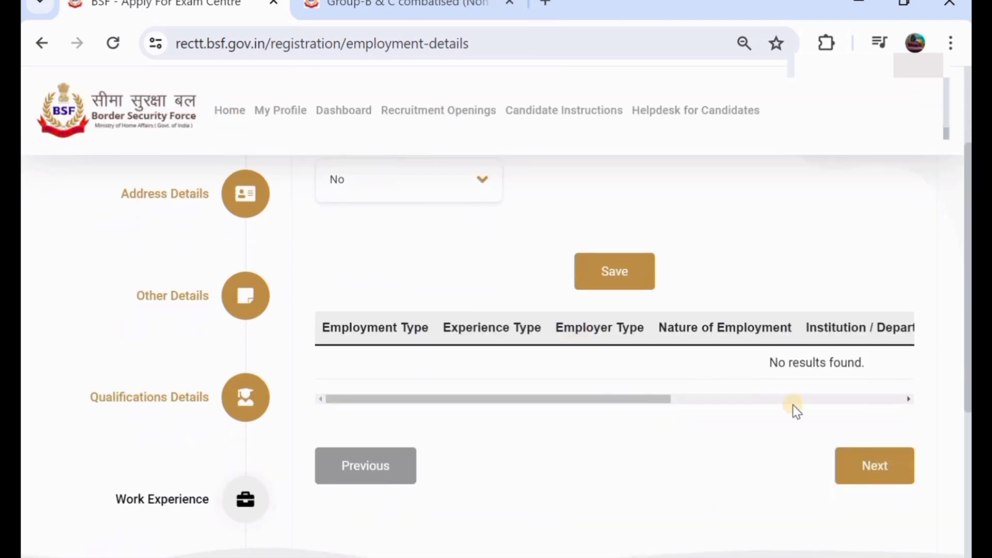
{"action": "left_click", "coordinate": [879, 475]}
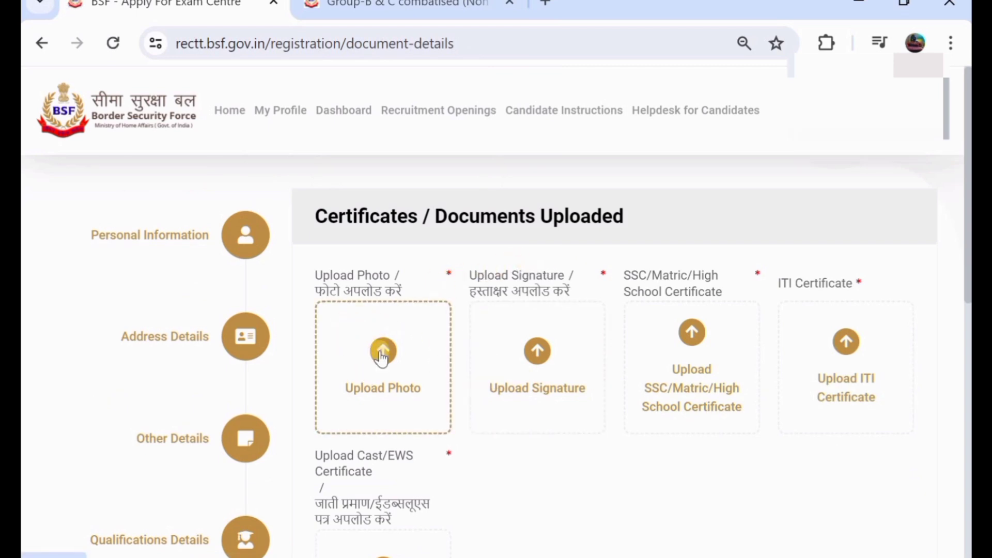
{"action": "scroll", "coordinate": [387, 379], "scroll_direction": "down", "scroll_amount": 5}
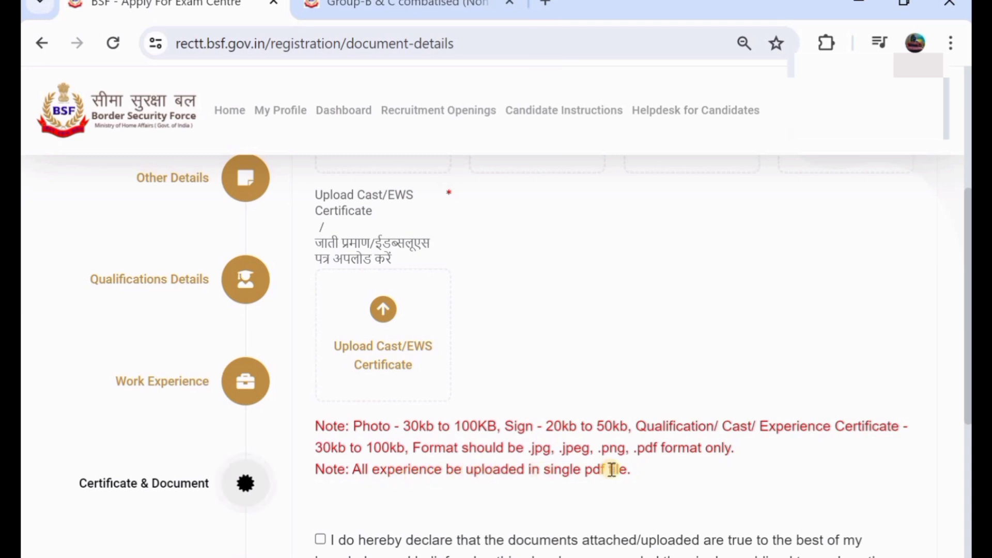
{"action": "scroll", "coordinate": [526, 305], "scroll_direction": "up", "scroll_amount": 1}
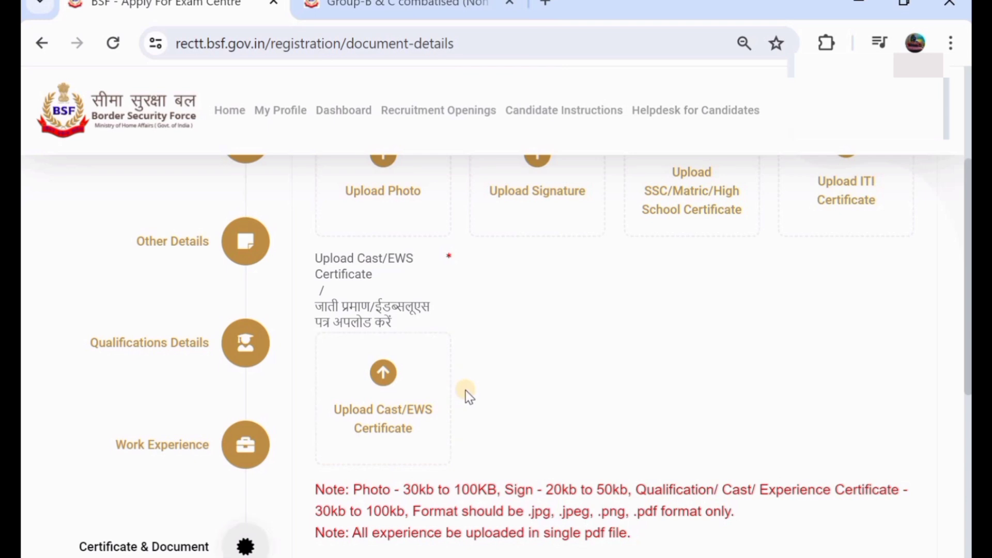
{"action": "scroll", "coordinate": [467, 393], "scroll_direction": "up", "scroll_amount": 1}
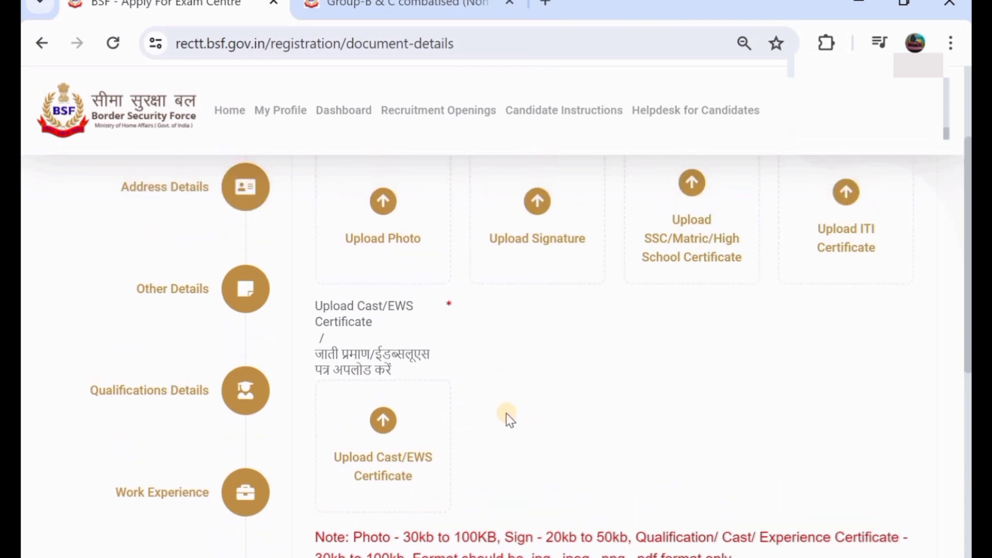
{"action": "scroll", "coordinate": [434, 248], "scroll_direction": "up", "scroll_amount": 2}
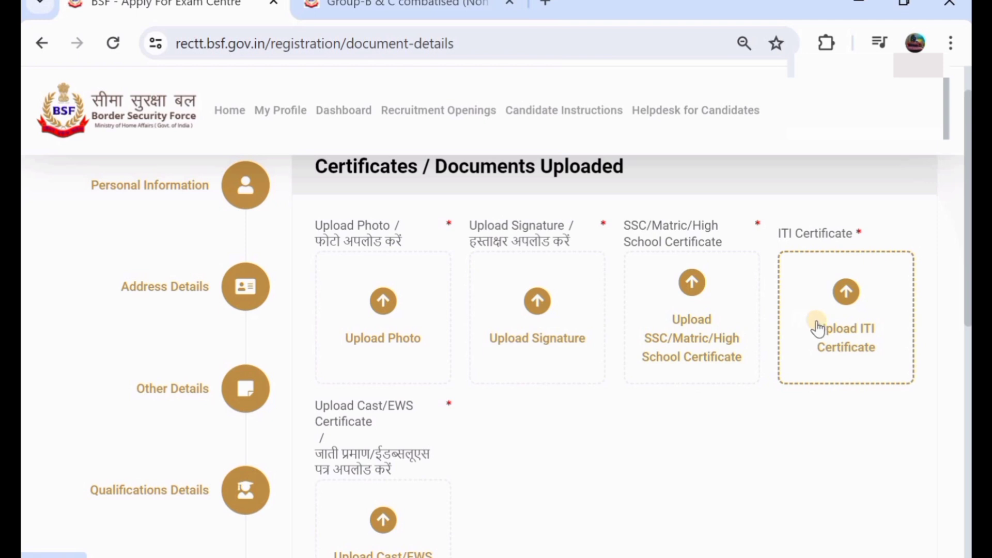
{"action": "scroll", "coordinate": [819, 328], "scroll_direction": "down", "scroll_amount": 1}
{"action": "scroll", "coordinate": [829, 306], "scroll_direction": "down", "scroll_amount": 1}
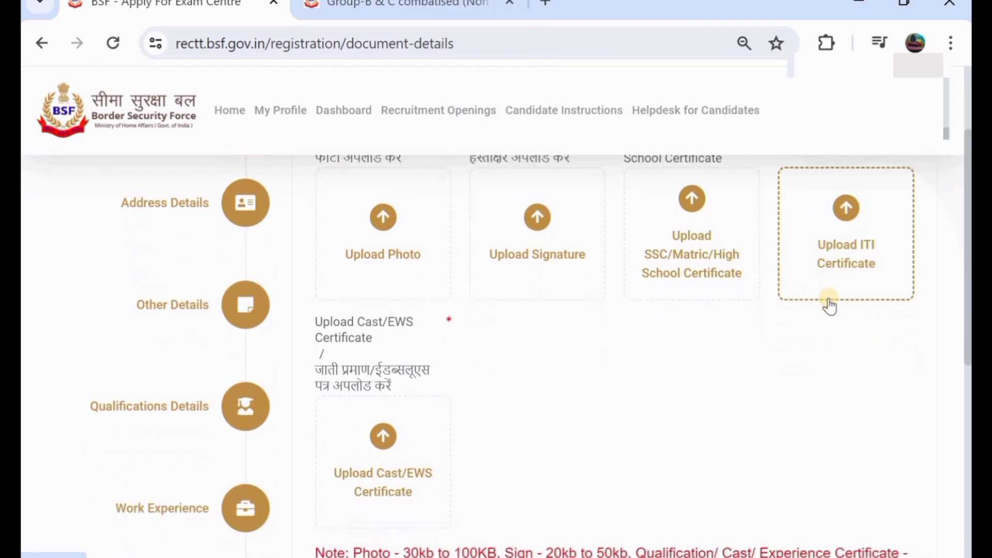
{"action": "scroll", "coordinate": [484, 361], "scroll_direction": "down", "scroll_amount": 2}
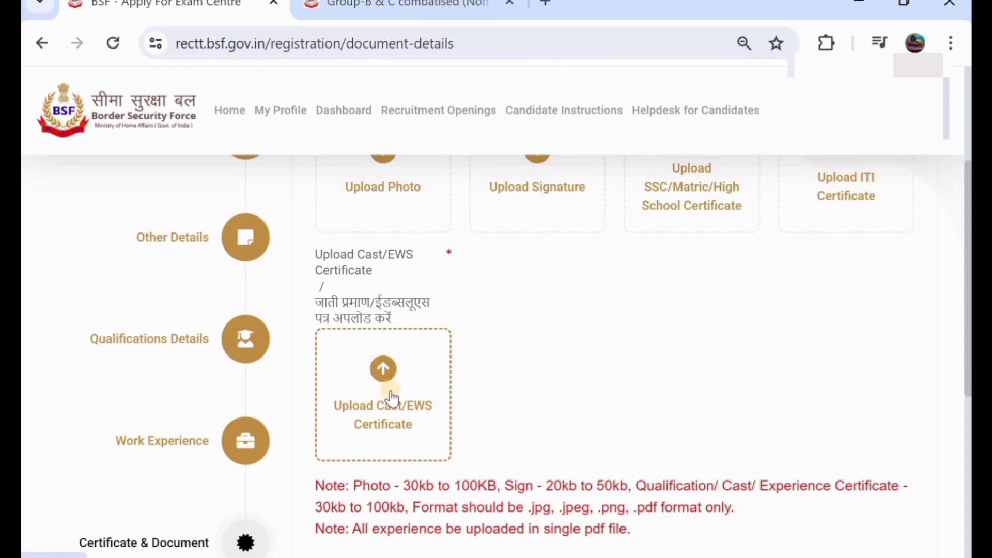
{"action": "scroll", "coordinate": [391, 398], "scroll_direction": "down", "scroll_amount": 1}
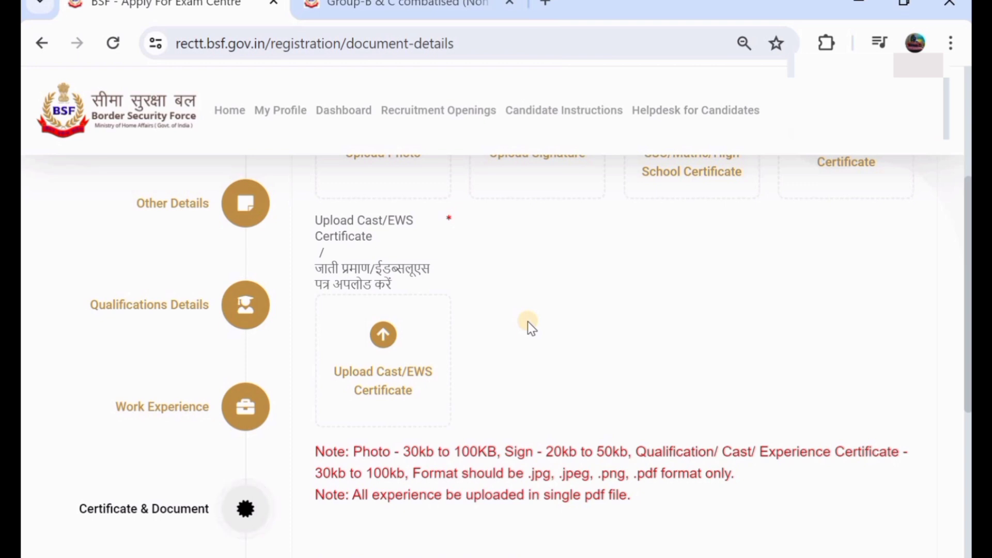
{"action": "scroll", "coordinate": [528, 321], "scroll_direction": "up", "scroll_amount": 1}
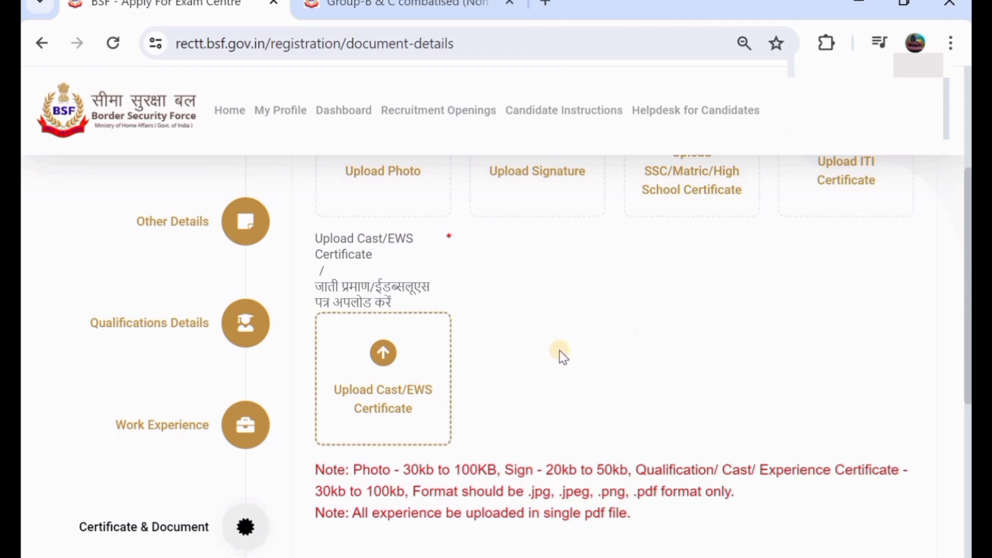
{"action": "scroll", "coordinate": [533, 349], "scroll_direction": "up", "scroll_amount": 2}
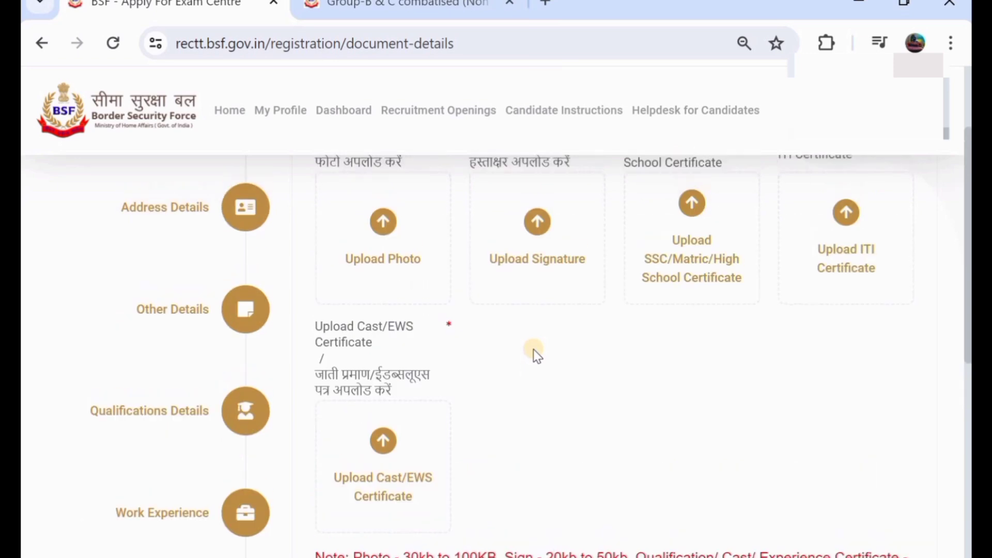
{"action": "scroll", "coordinate": [533, 349], "scroll_direction": "down", "scroll_amount": 6}
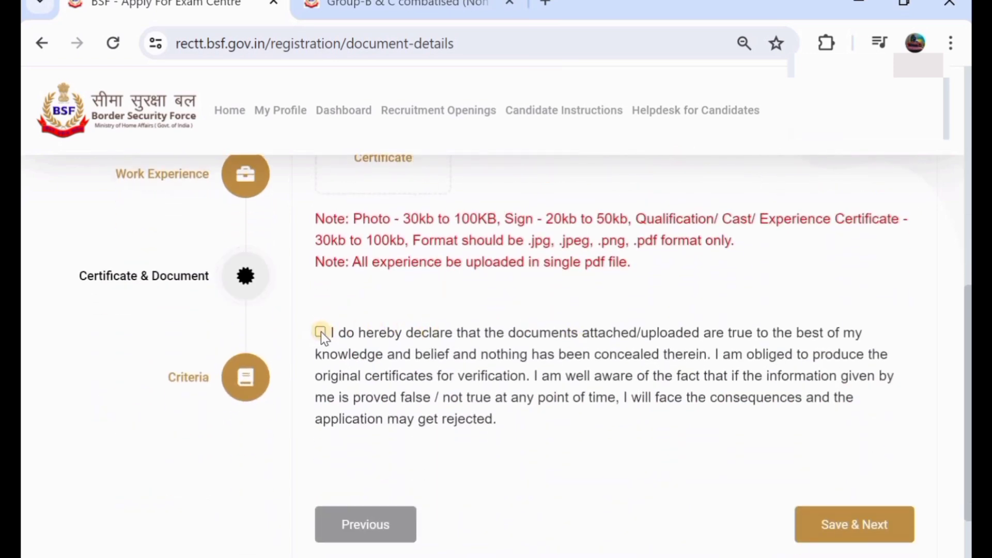
Step: Tick the document declaration checkbox and Save & Next to finish the profile
{"action": "left_click", "coordinate": [321, 332]}
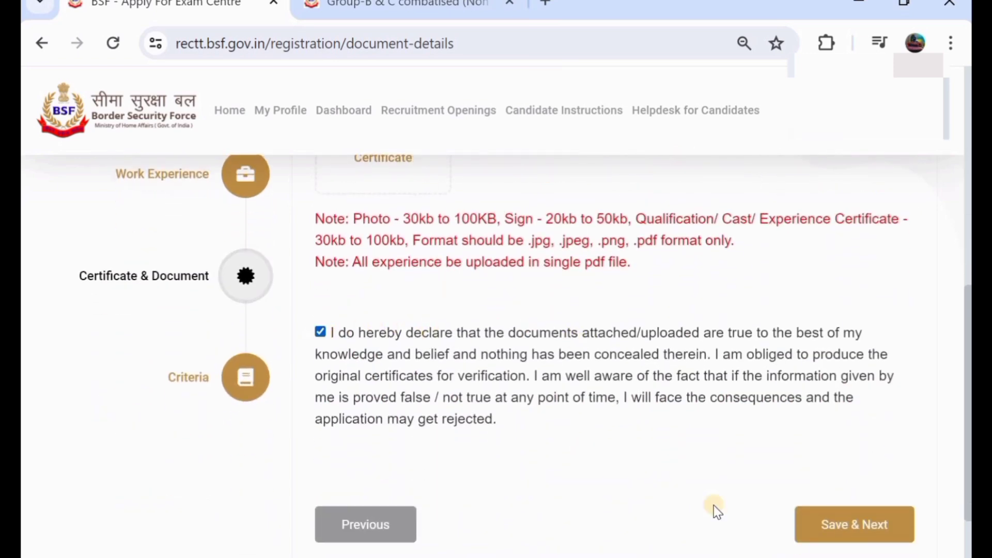
{"action": "left_click", "coordinate": [858, 527]}
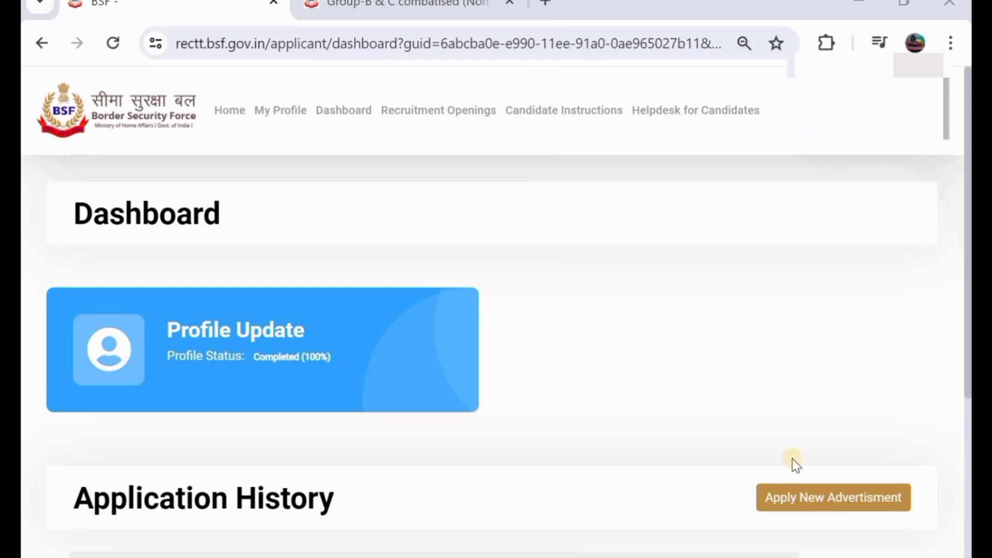
Step: Start a new advertisement application and scroll down to the SMT WKSP 2024 opening
{"action": "left_click", "coordinate": [829, 505]}
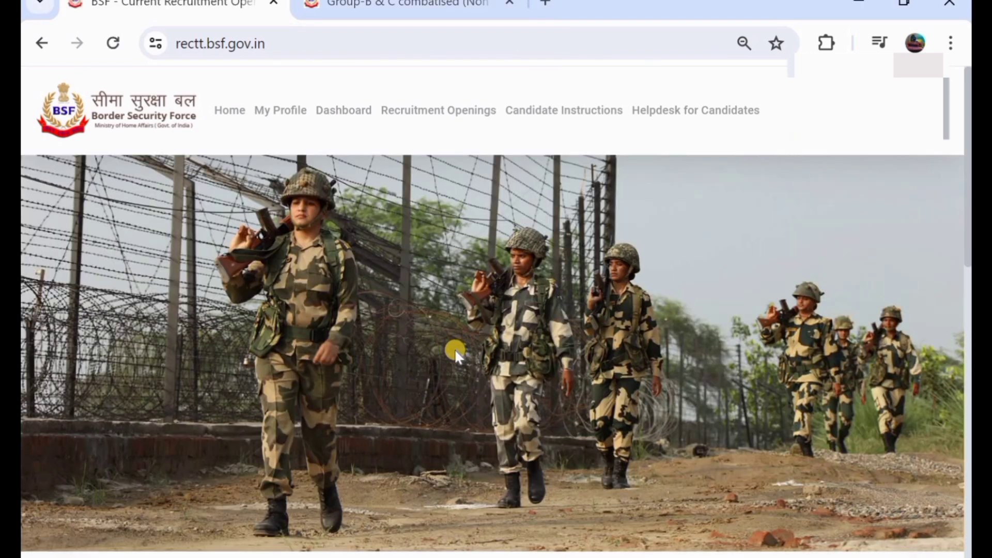
{"action": "scroll", "coordinate": [454, 348], "scroll_direction": "down", "scroll_amount": 8}
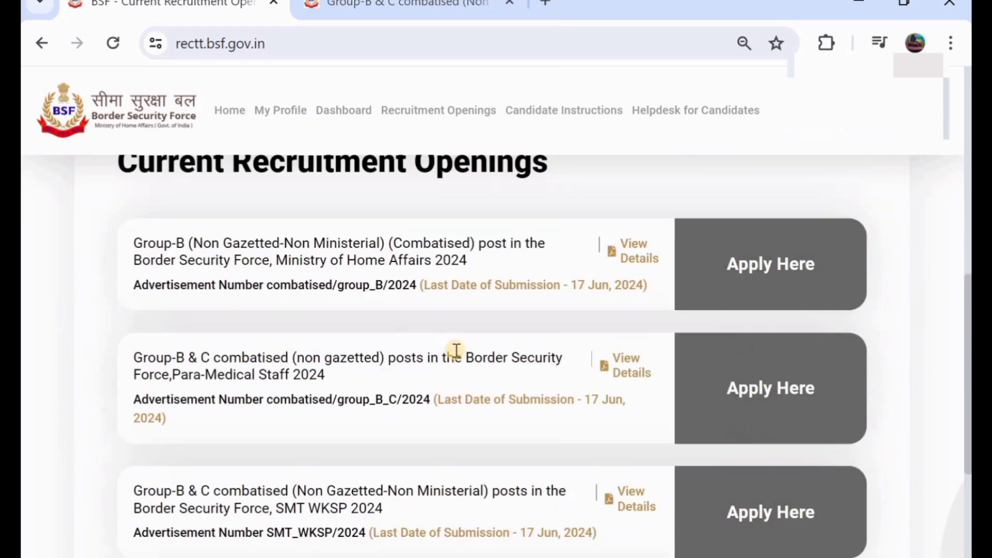
{"action": "scroll", "coordinate": [454, 351], "scroll_direction": "down", "scroll_amount": 1}
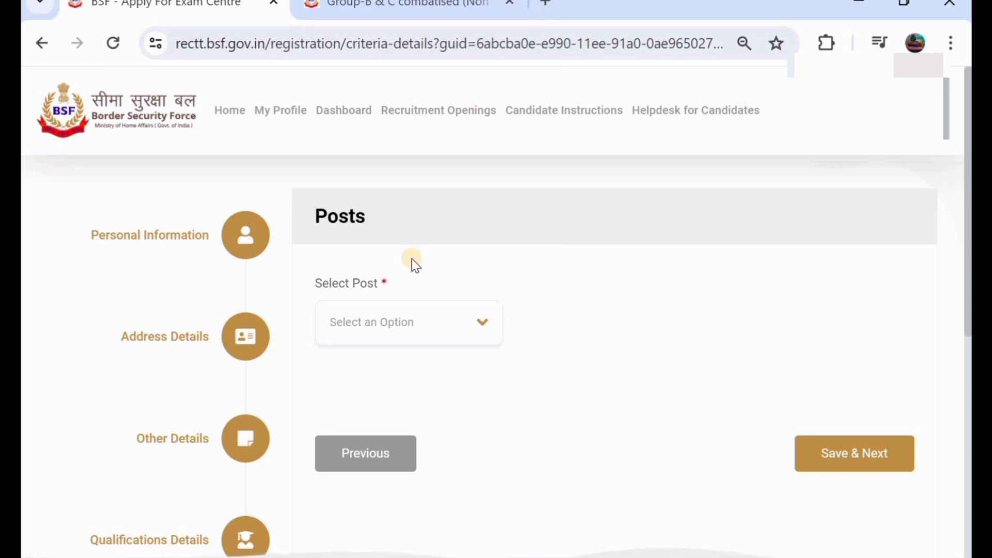
Step: Browse the Select Post list of Group C constable trades such as Auto Elect, Fitter and SKT
{"action": "left_click", "coordinate": [370, 325]}
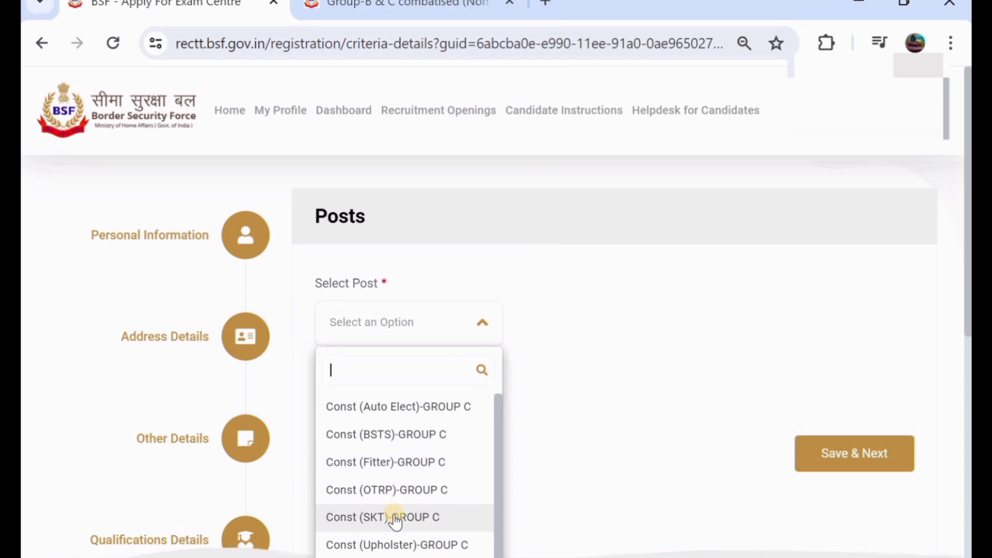
{"action": "scroll", "coordinate": [395, 521], "scroll_direction": "down", "scroll_amount": 1}
{"action": "scroll", "coordinate": [395, 522], "scroll_direction": "up", "scroll_amount": 1}
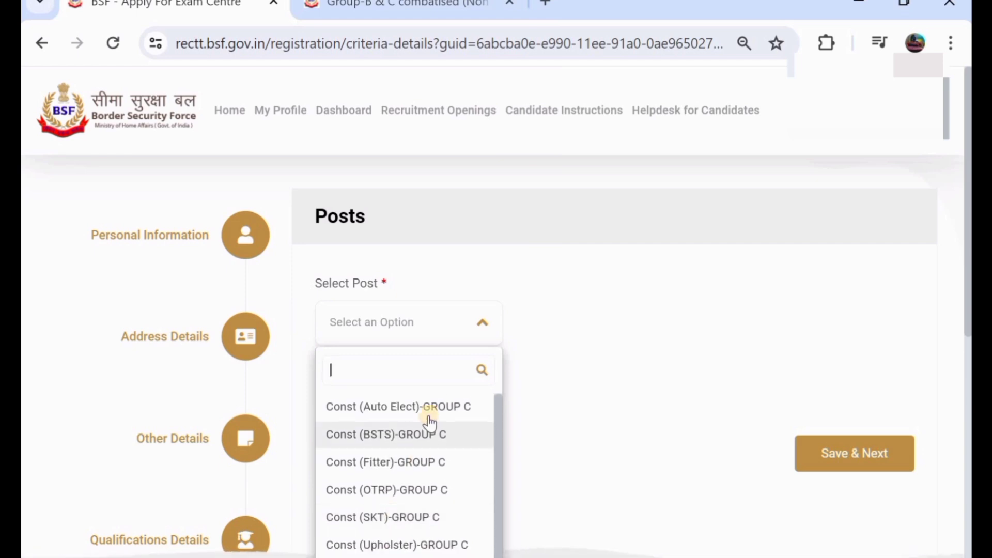
{"action": "scroll", "coordinate": [410, 536], "scroll_direction": "down", "scroll_amount": 1}
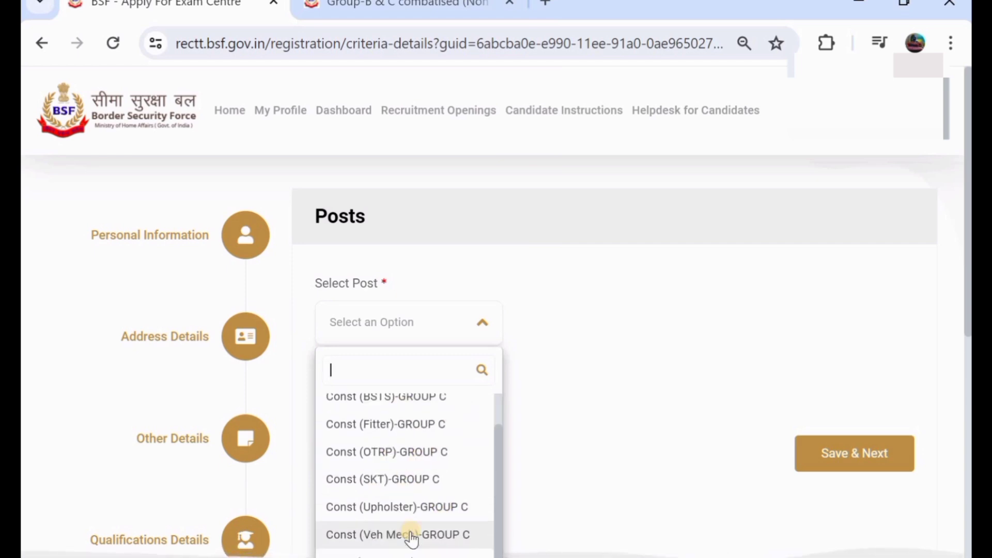
{"action": "scroll", "coordinate": [421, 414], "scroll_direction": "up", "scroll_amount": 1}
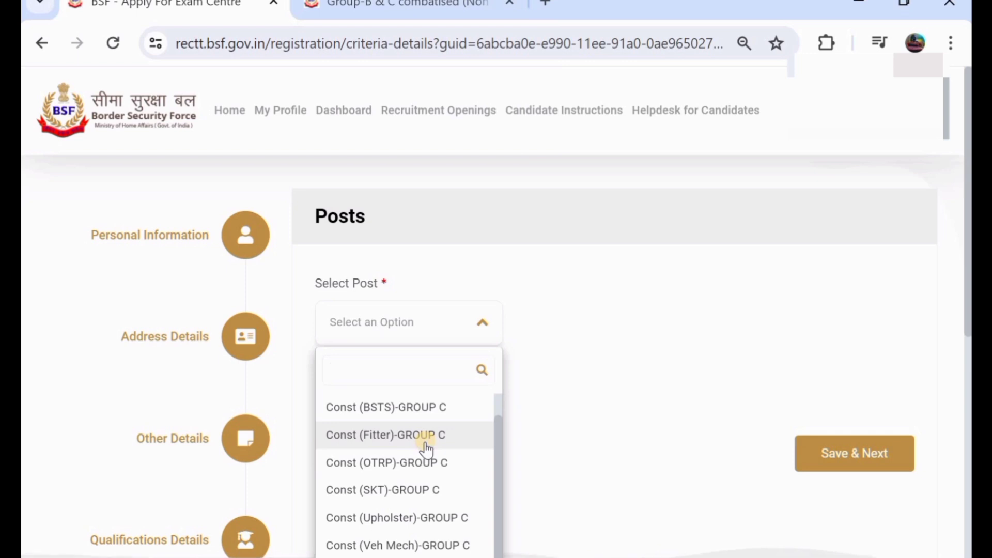
Step: Choose Const (SKT)-GROUP C as the post and answer Yes for Matriculation
{"action": "left_click", "coordinate": [381, 488]}
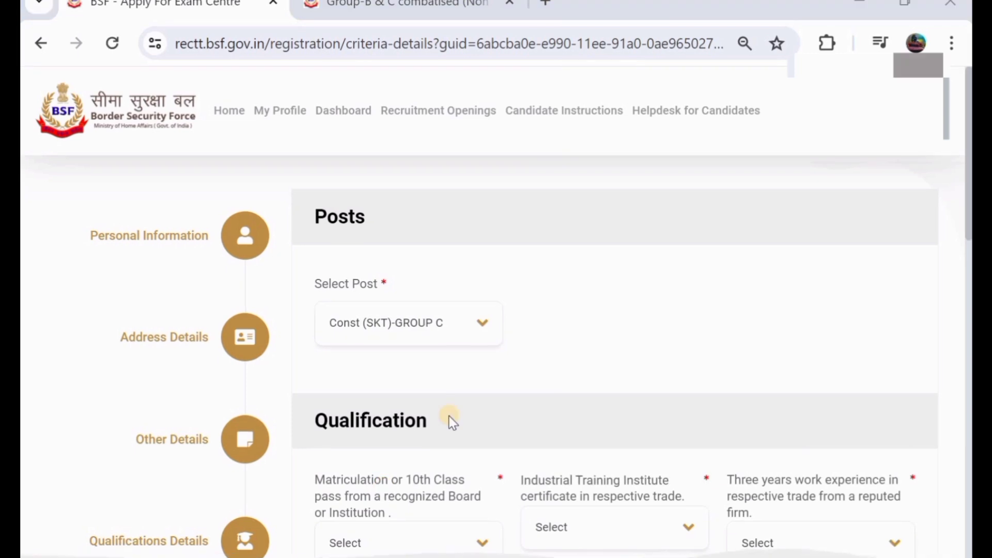
{"action": "scroll", "coordinate": [452, 421], "scroll_direction": "down", "scroll_amount": 1}
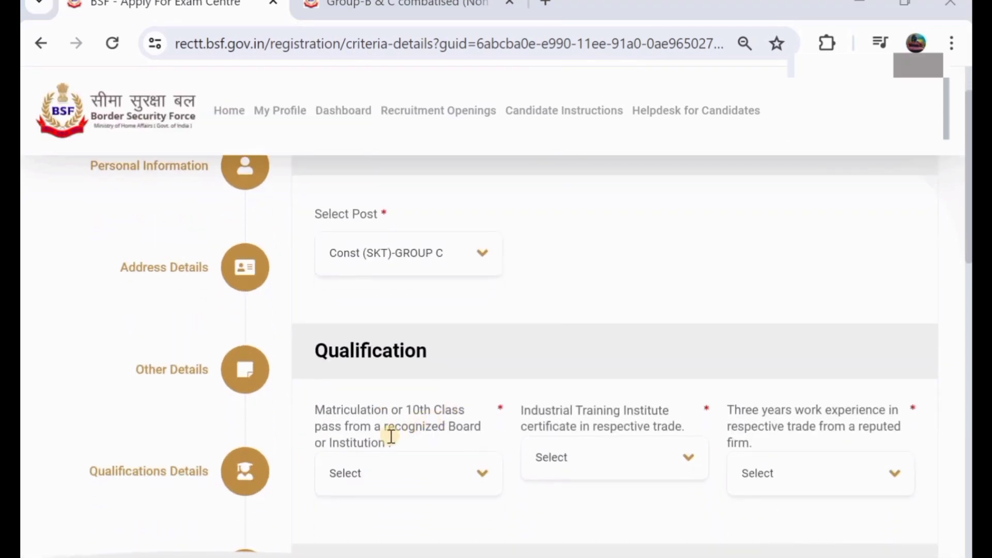
{"action": "left_click", "coordinate": [427, 481]}
{"action": "scroll", "coordinate": [428, 481], "scroll_direction": "down", "scroll_amount": 2}
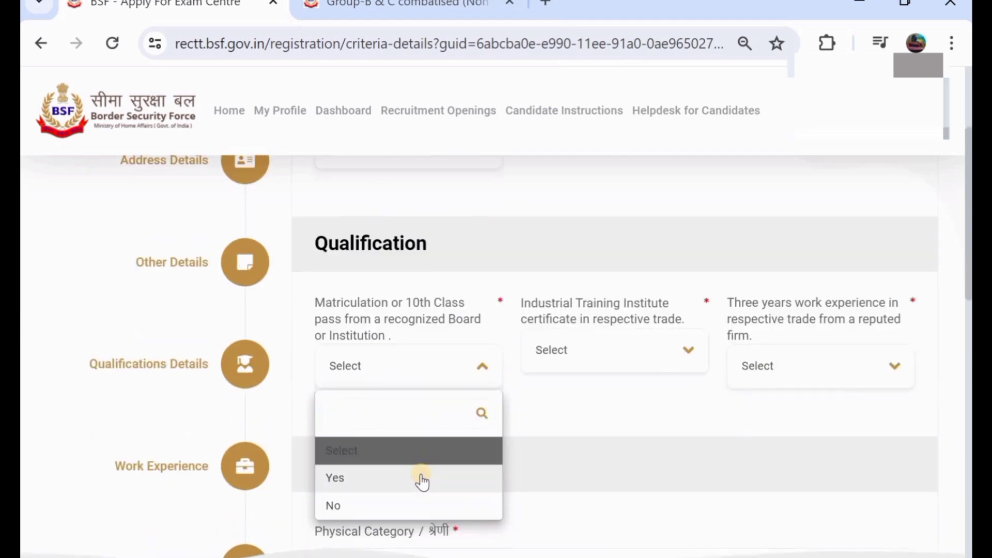
{"action": "left_click", "coordinate": [415, 476]}
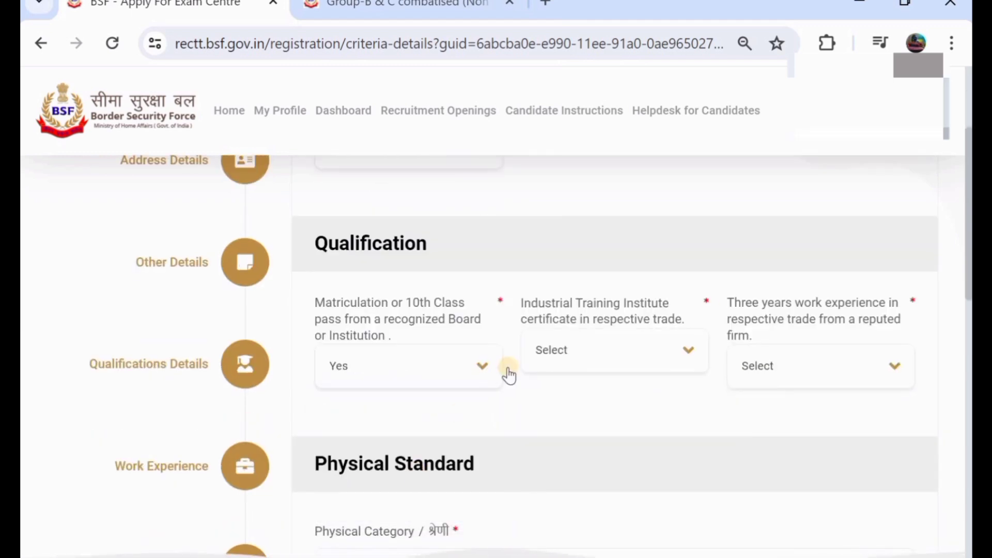
Step: Answer Yes for the ITI certificate and No for three years' work experience
{"action": "left_click", "coordinate": [584, 352]}
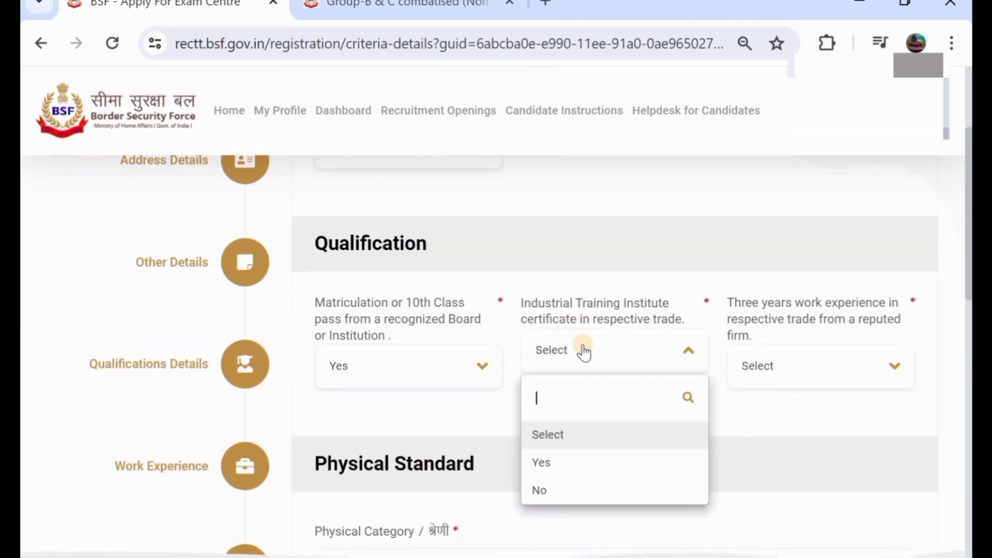
{"action": "left_click", "coordinate": [589, 460]}
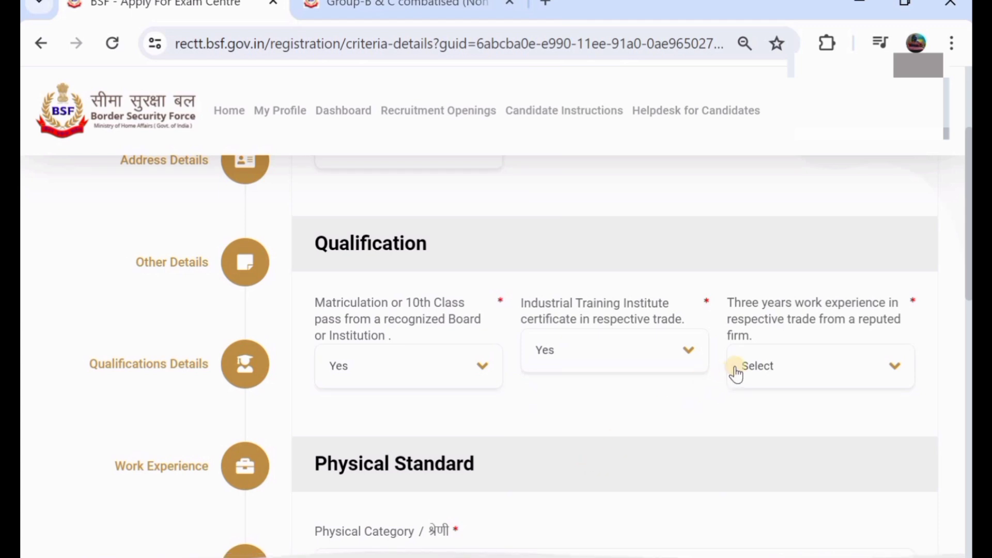
{"action": "left_click", "coordinate": [762, 363]}
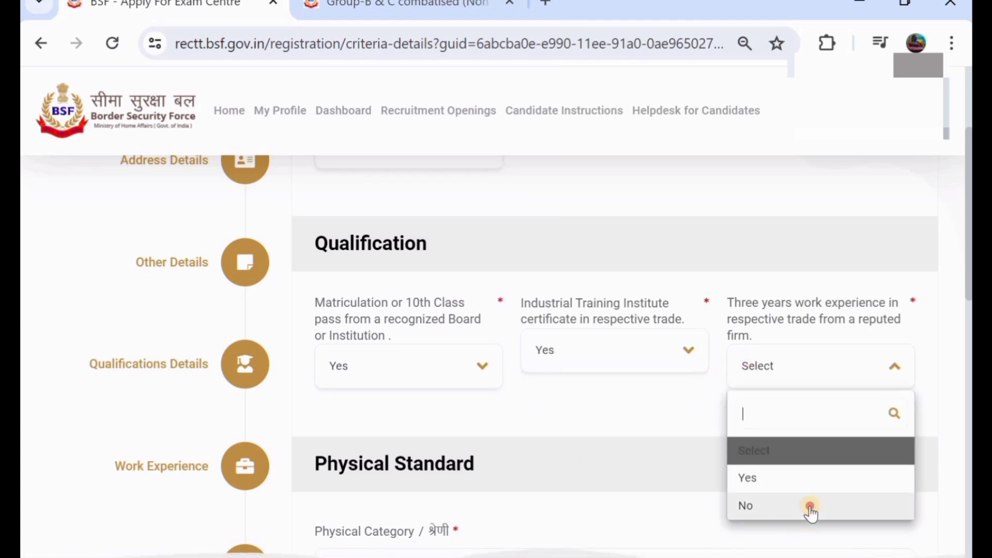
{"action": "left_click", "coordinate": [810, 506]}
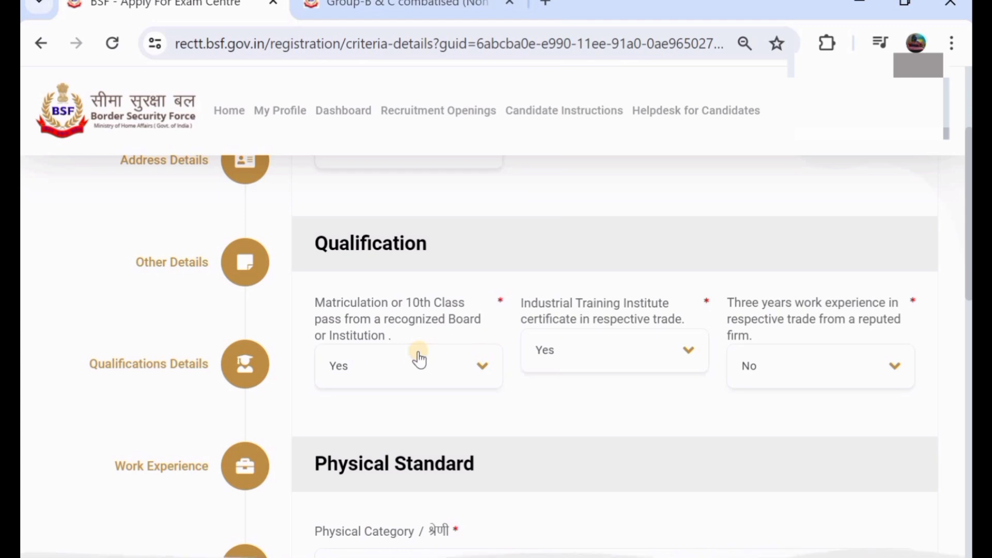
Step: Toggle the ITI and experience answers, ending with ITI Yes and experience No
{"action": "left_click", "coordinate": [580, 351]}
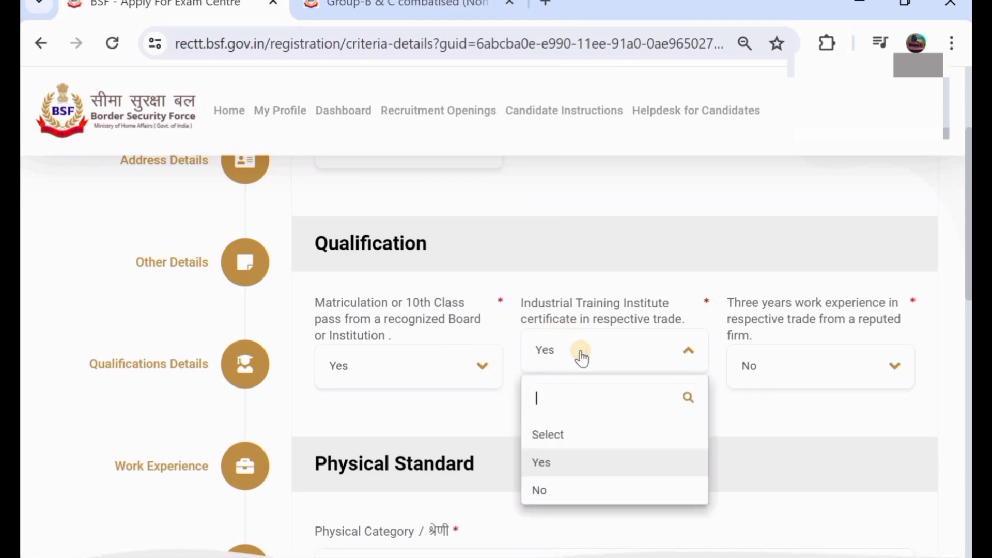
{"action": "left_click", "coordinate": [596, 490]}
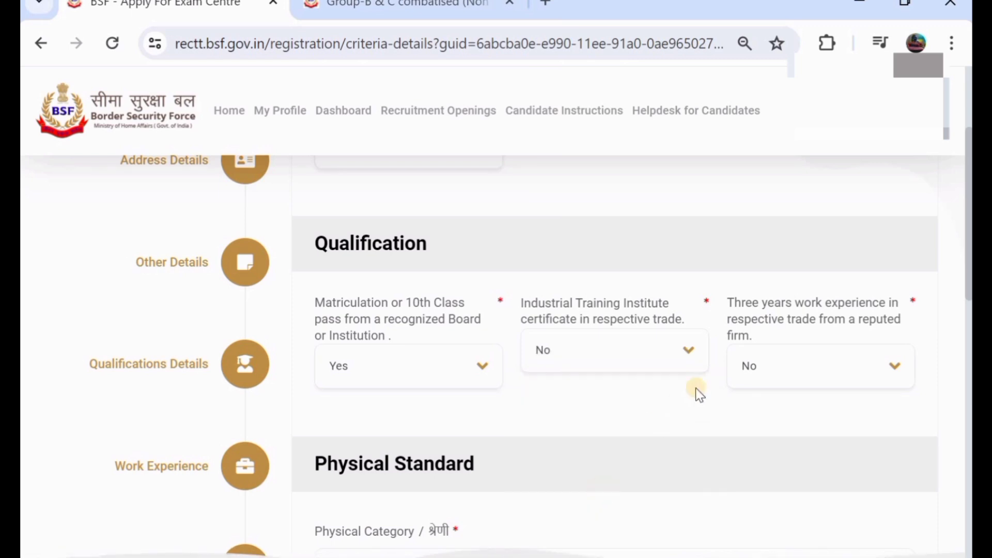
{"action": "left_click", "coordinate": [786, 375]}
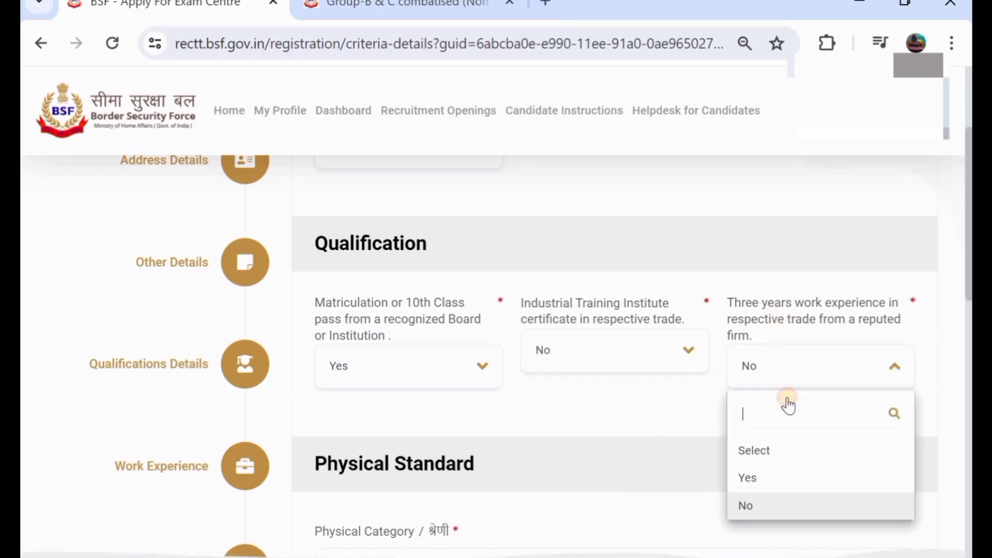
{"action": "left_click", "coordinate": [791, 481]}
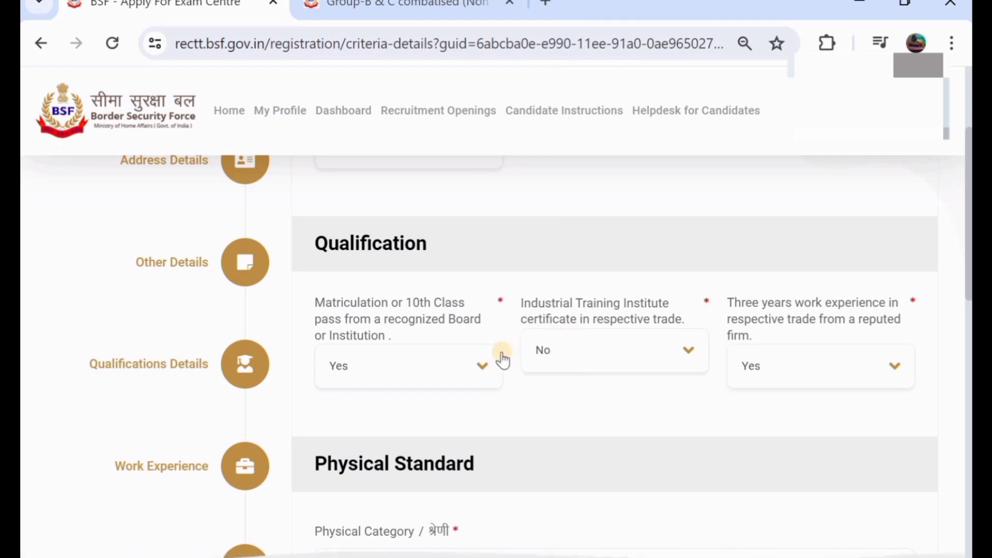
{"action": "left_click", "coordinate": [770, 366]}
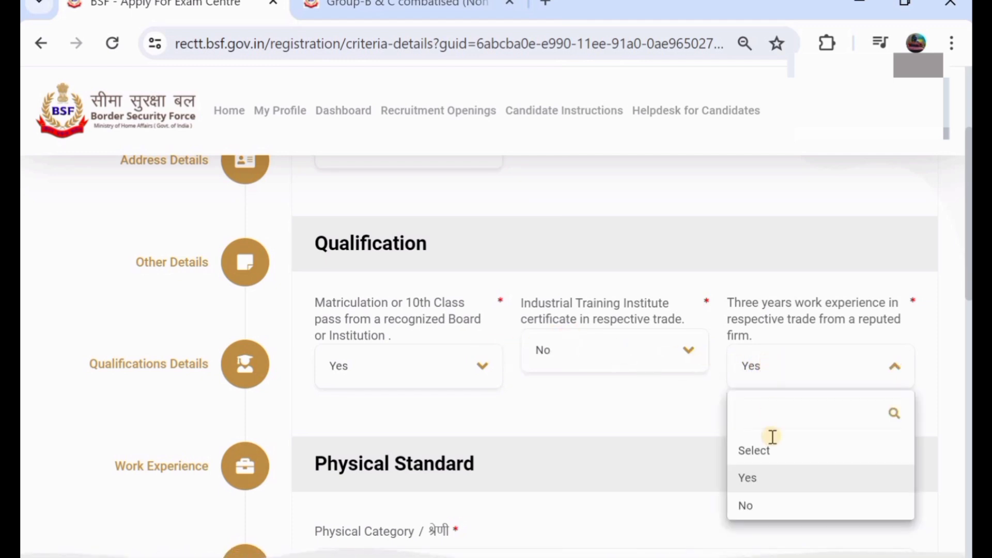
{"action": "left_click", "coordinate": [789, 503]}
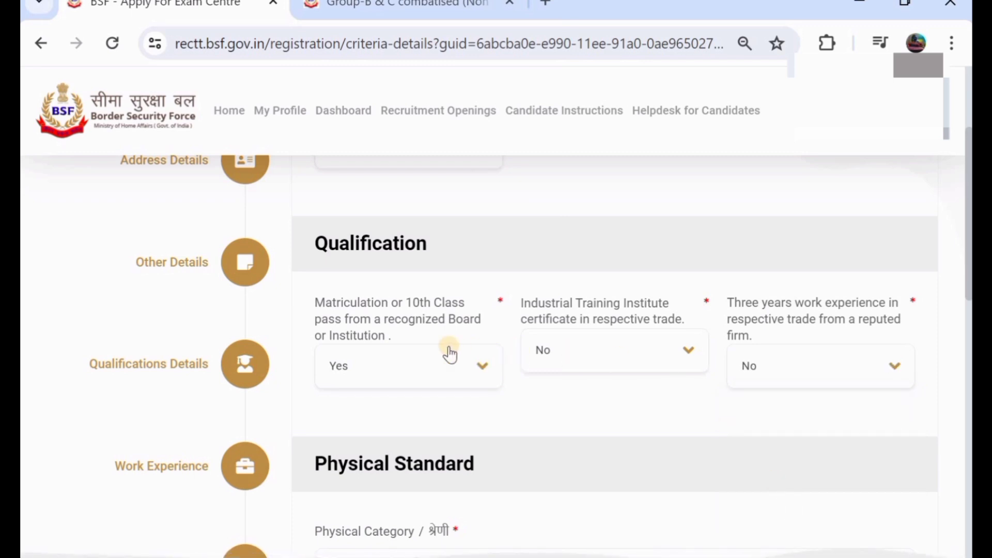
{"action": "left_click", "coordinate": [584, 350]}
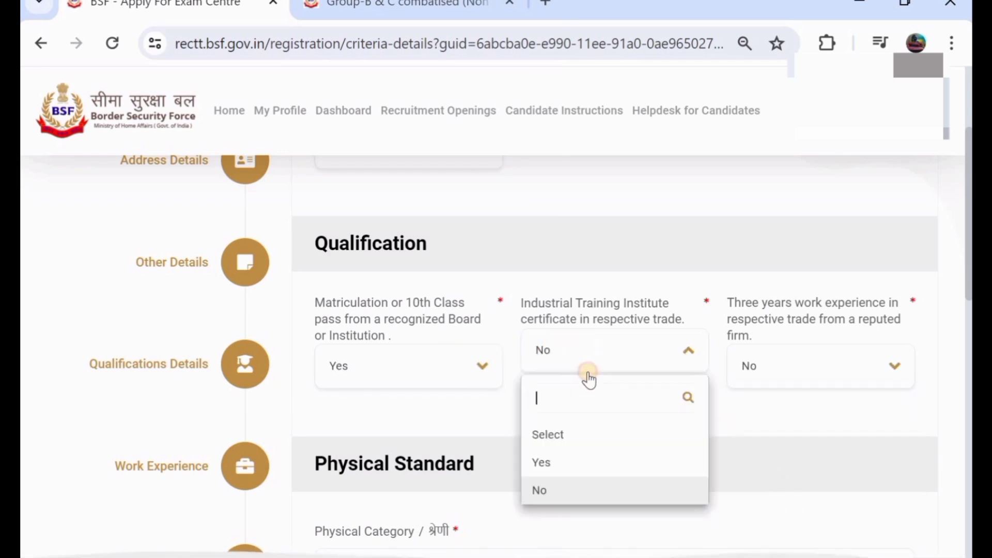
{"action": "left_click", "coordinate": [601, 471]}
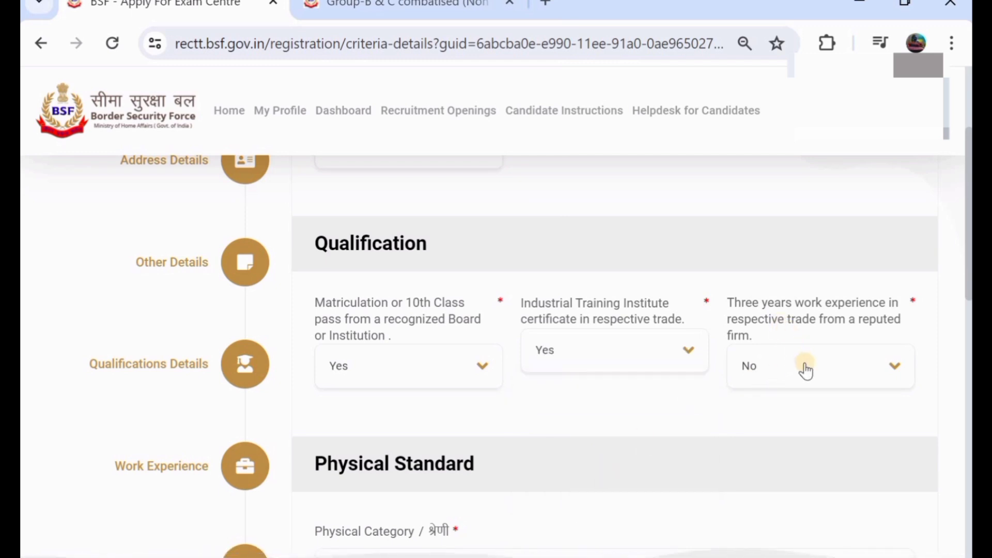
Step: Choose General as the Physical Category, then scroll past Upload Documents to Save & Next
{"action": "scroll", "coordinate": [807, 369], "scroll_direction": "down", "scroll_amount": 1}
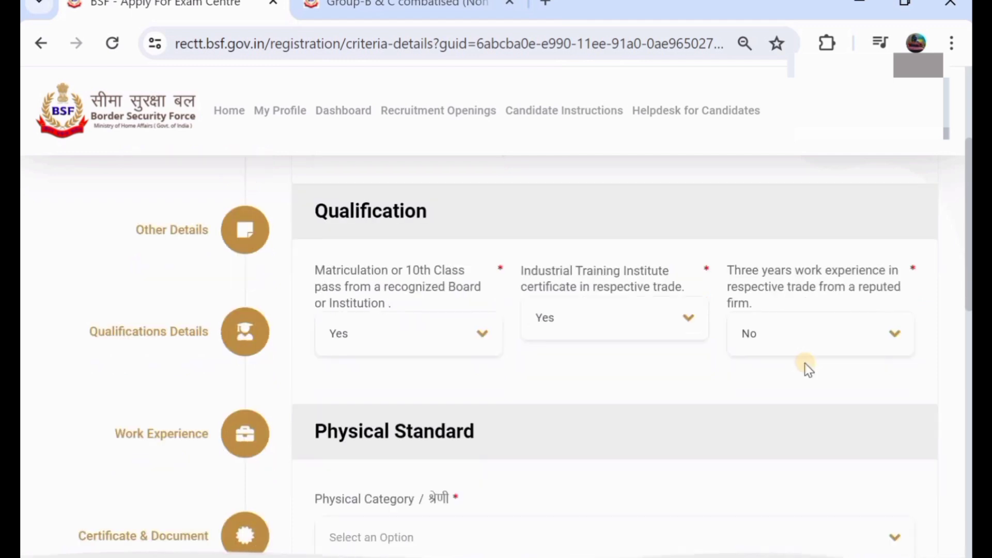
{"action": "scroll", "coordinate": [808, 370], "scroll_direction": "down", "scroll_amount": 4}
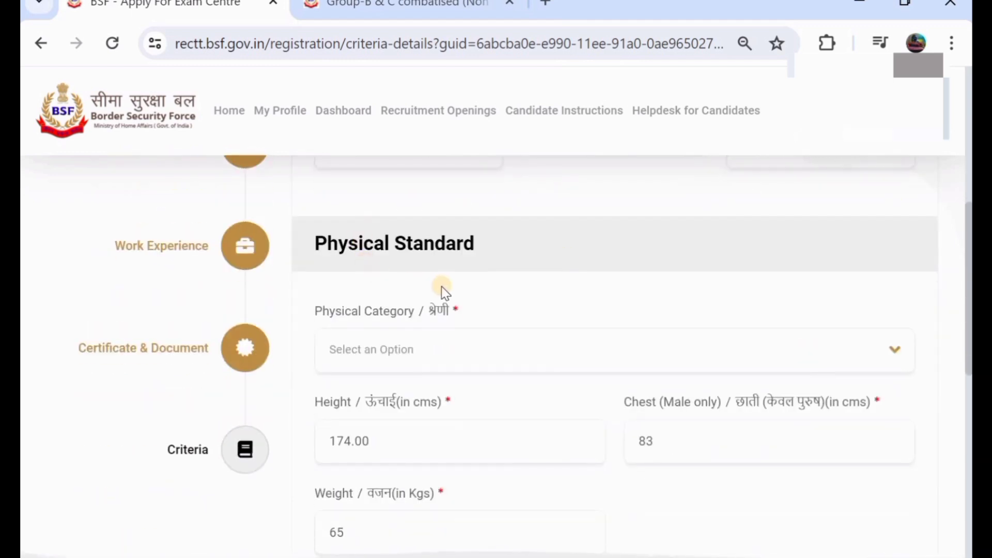
{"action": "left_click", "coordinate": [479, 365]}
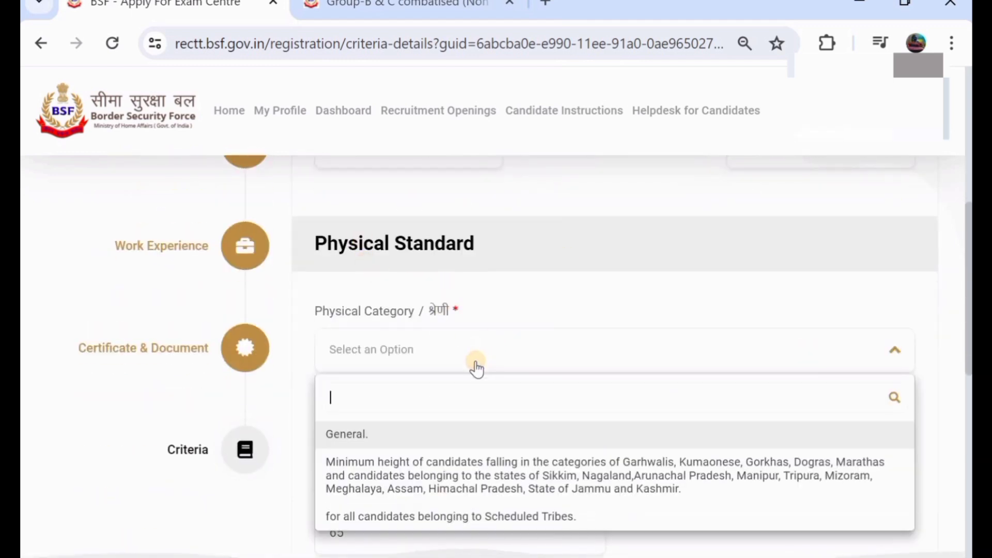
{"action": "left_click", "coordinate": [475, 435]}
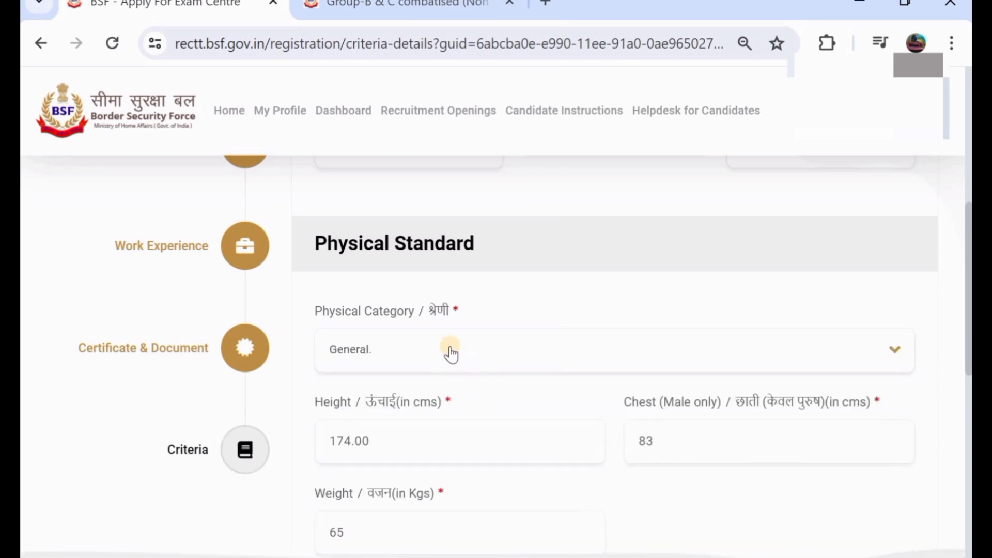
{"action": "scroll", "coordinate": [467, 344], "scroll_direction": "down", "scroll_amount": 1}
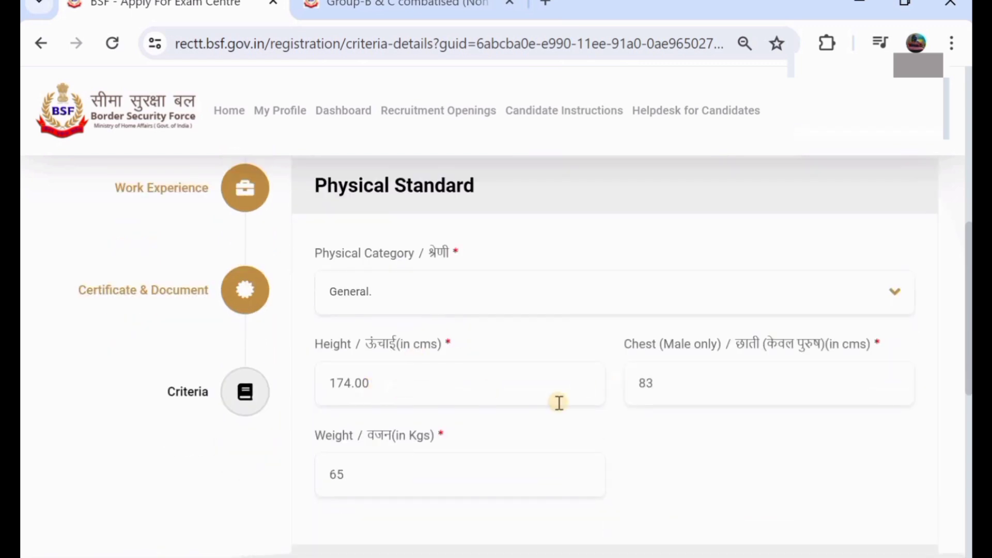
{"action": "scroll", "coordinate": [488, 414], "scroll_direction": "down", "scroll_amount": 2}
{"action": "scroll", "coordinate": [487, 414], "scroll_direction": "down", "scroll_amount": 3}
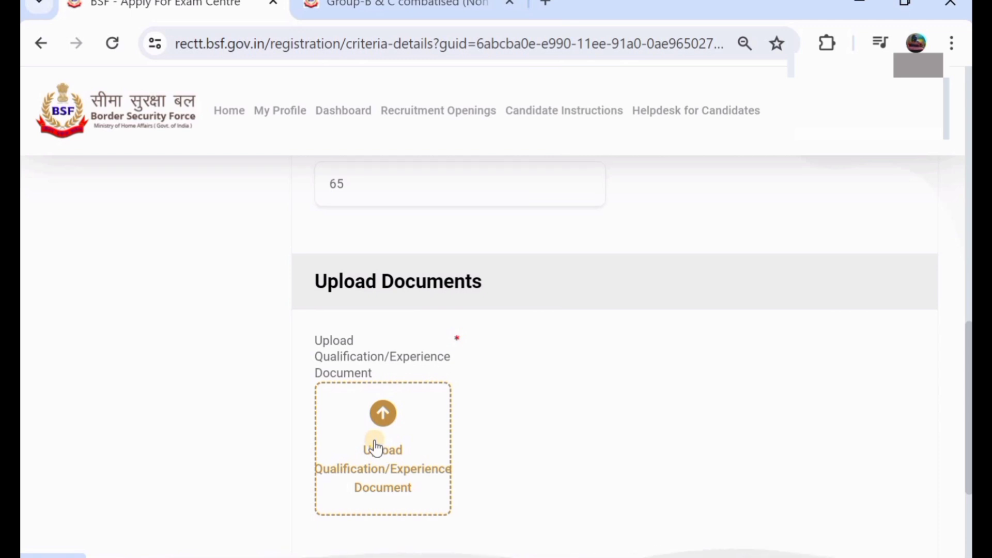
{"action": "scroll", "coordinate": [396, 430], "scroll_direction": "down", "scroll_amount": 1}
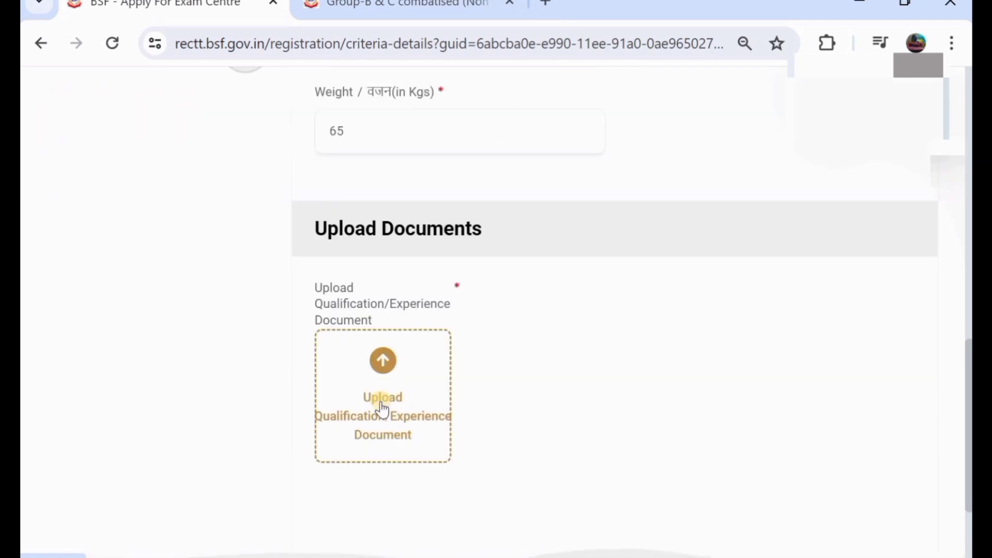
{"action": "scroll", "coordinate": [382, 408], "scroll_direction": "down", "scroll_amount": 1}
{"action": "scroll", "coordinate": [381, 407], "scroll_direction": "up", "scroll_amount": 3}
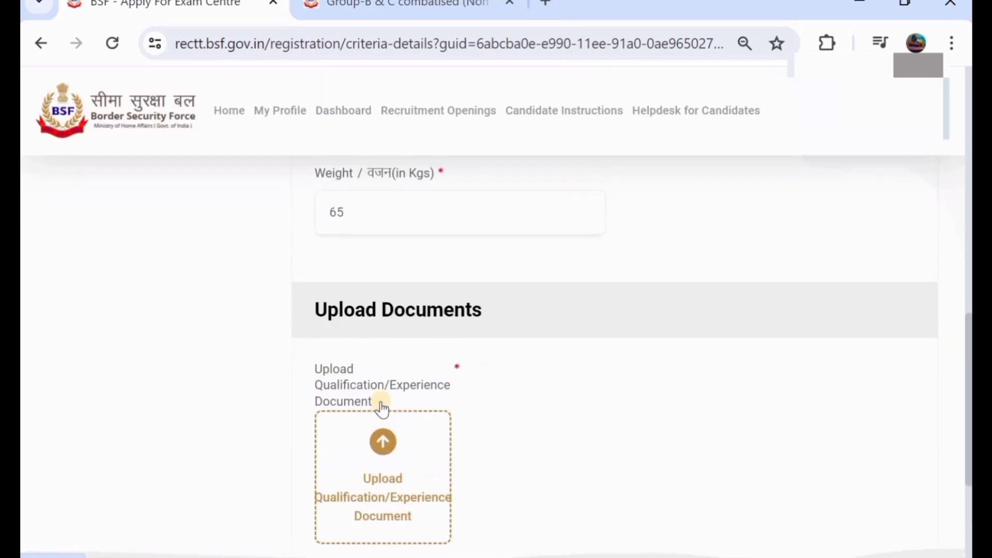
{"action": "scroll", "coordinate": [382, 393], "scroll_direction": "down", "scroll_amount": 3}
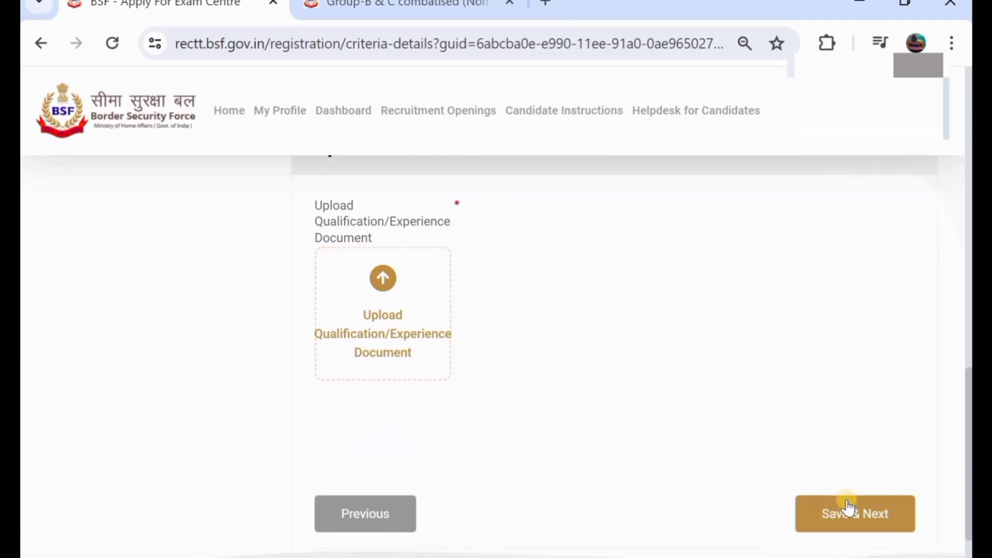
Step: Save the criteria details and scroll through each section of the Review Registration Form
{"action": "left_click", "coordinate": [848, 507]}
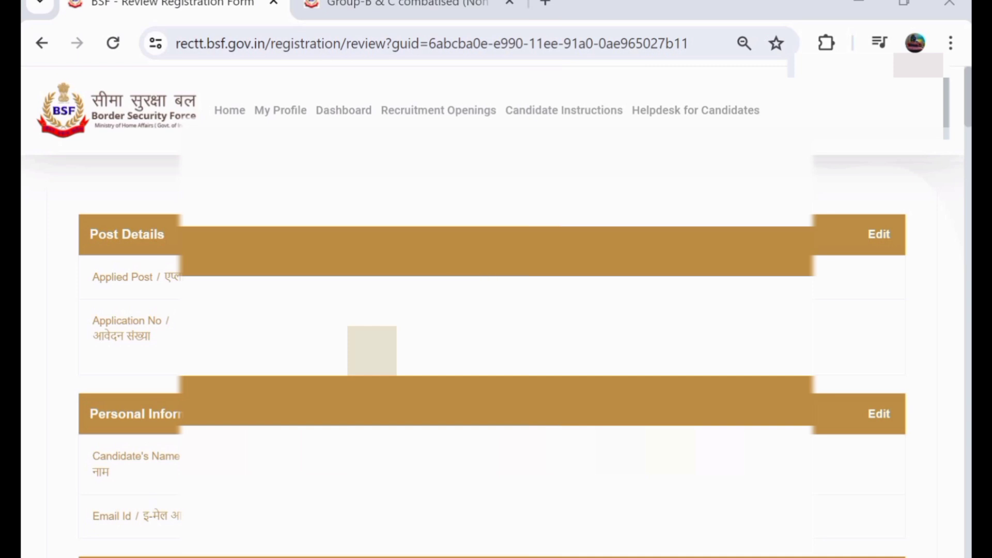
{"action": "scroll", "coordinate": [496, 310], "scroll_direction": "down", "scroll_amount": 1}
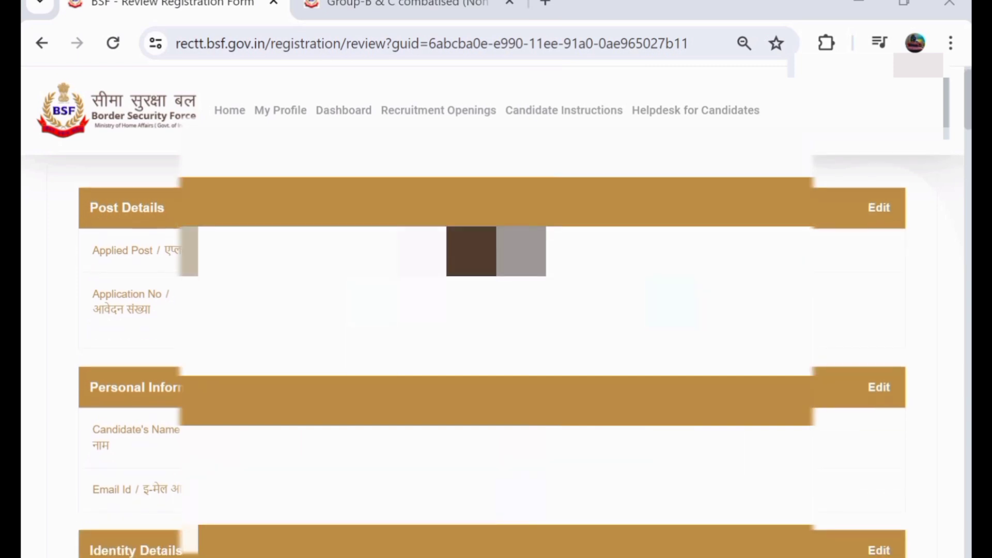
{"action": "scroll", "coordinate": [496, 310], "scroll_direction": "down", "scroll_amount": 2}
{"action": "scroll", "coordinate": [496, 309], "scroll_direction": "up", "scroll_amount": 2}
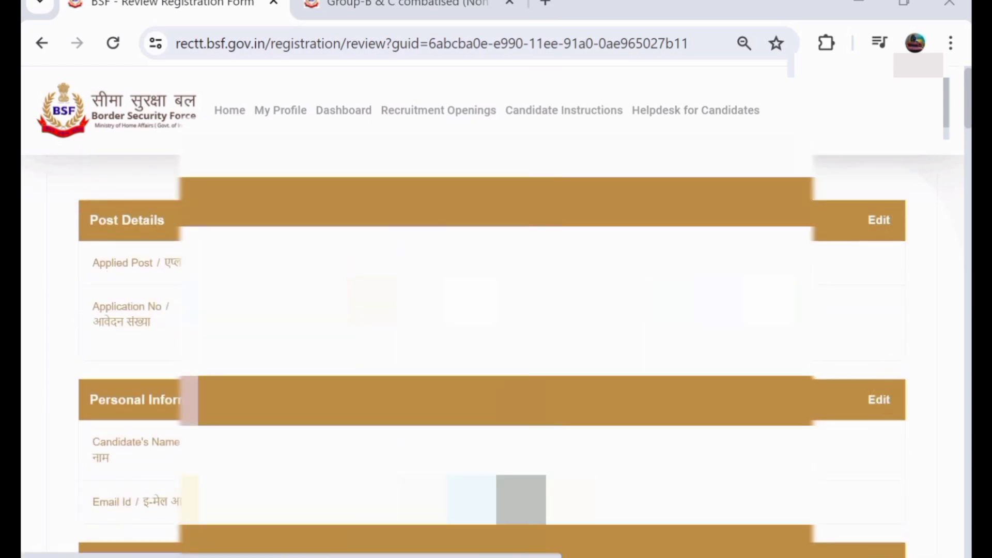
{"action": "scroll", "coordinate": [882, 402], "scroll_direction": "down", "scroll_amount": 5}
{"action": "scroll", "coordinate": [496, 310], "scroll_direction": "down", "scroll_amount": 5}
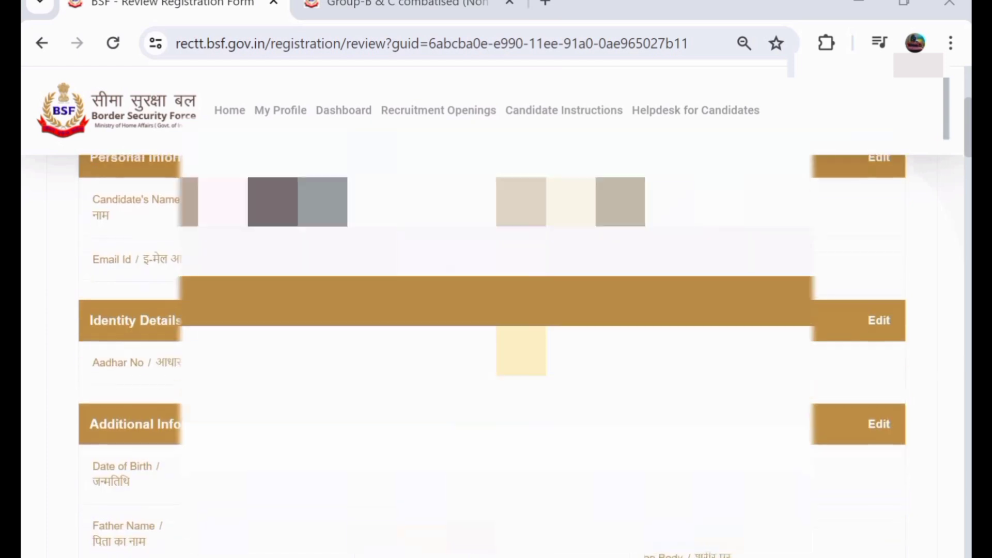
{"action": "scroll", "coordinate": [496, 309], "scroll_direction": "down", "scroll_amount": 5}
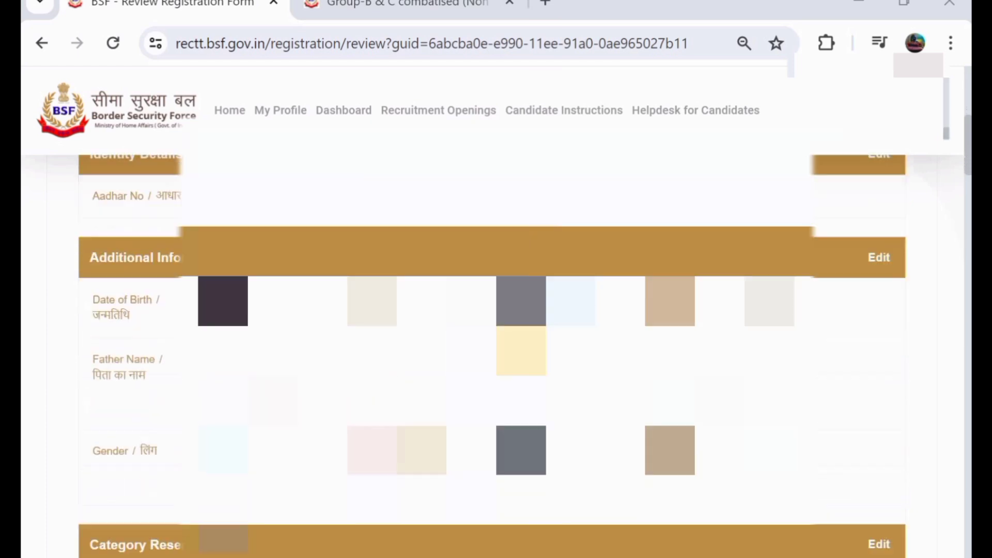
{"action": "scroll", "coordinate": [495, 310], "scroll_direction": "down", "scroll_amount": 10}
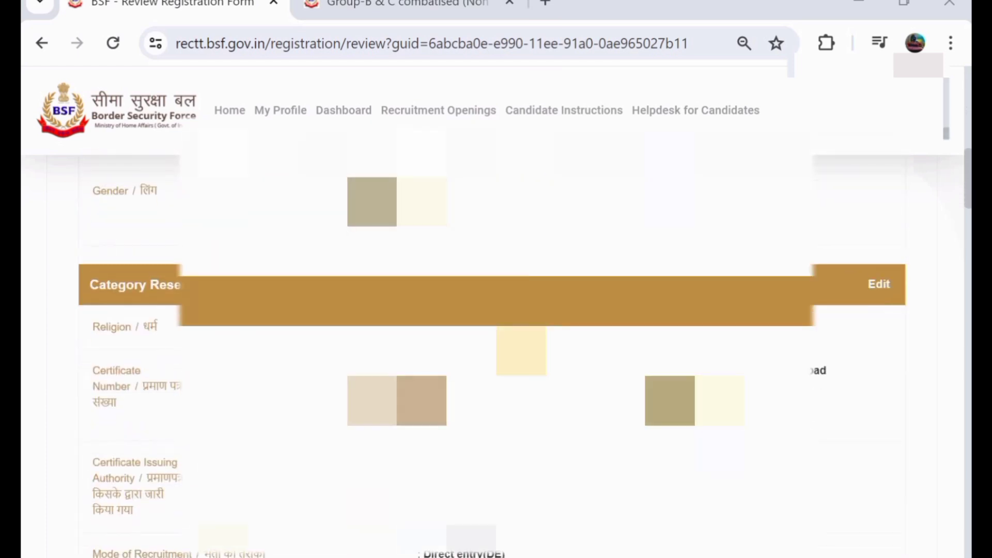
{"action": "scroll", "coordinate": [496, 310], "scroll_direction": "down", "scroll_amount": 15}
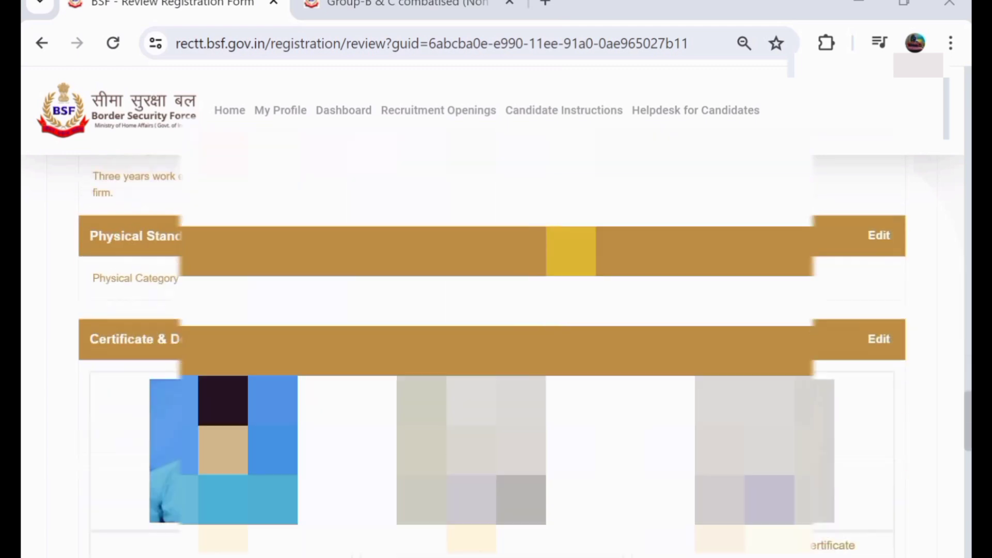
{"action": "scroll", "coordinate": [496, 310], "scroll_direction": "up", "scroll_amount": 4}
Step: Enter WARANGAL as the place of application and choose Delhi as the centre preference
{"action": "scroll", "coordinate": [545, 250], "scroll_direction": "up", "scroll_amount": 1}
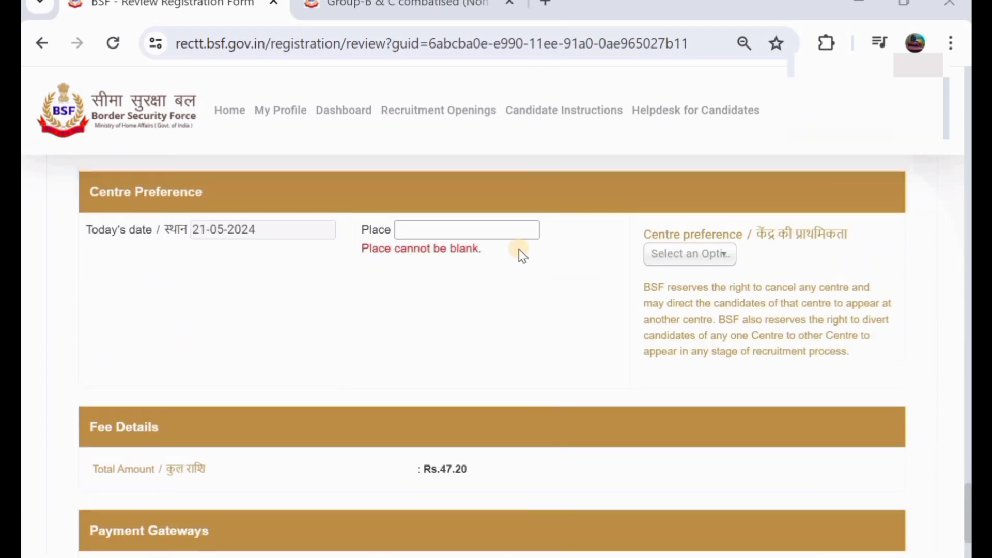
{"action": "left_click", "coordinate": [450, 227]}
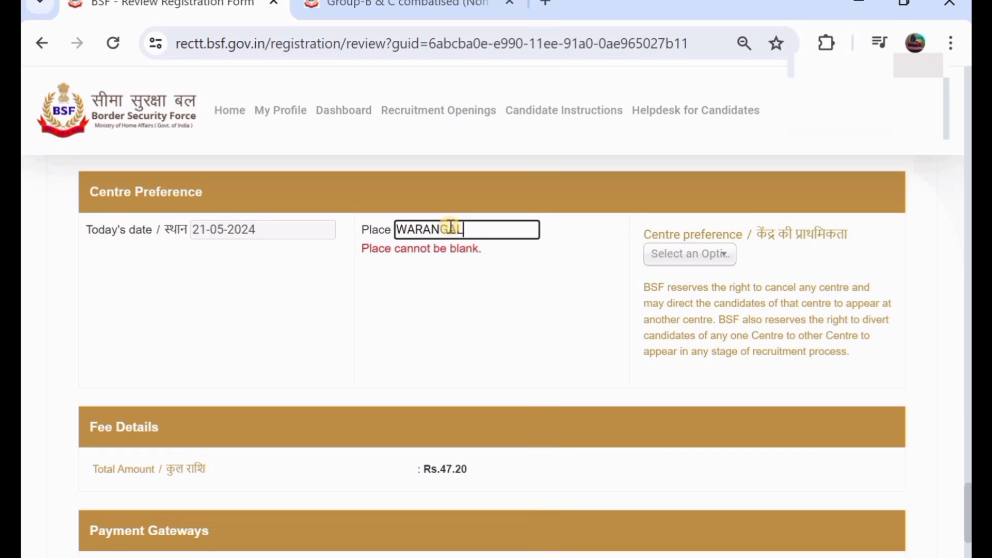
{"action": "left_click", "coordinate": [688, 258]}
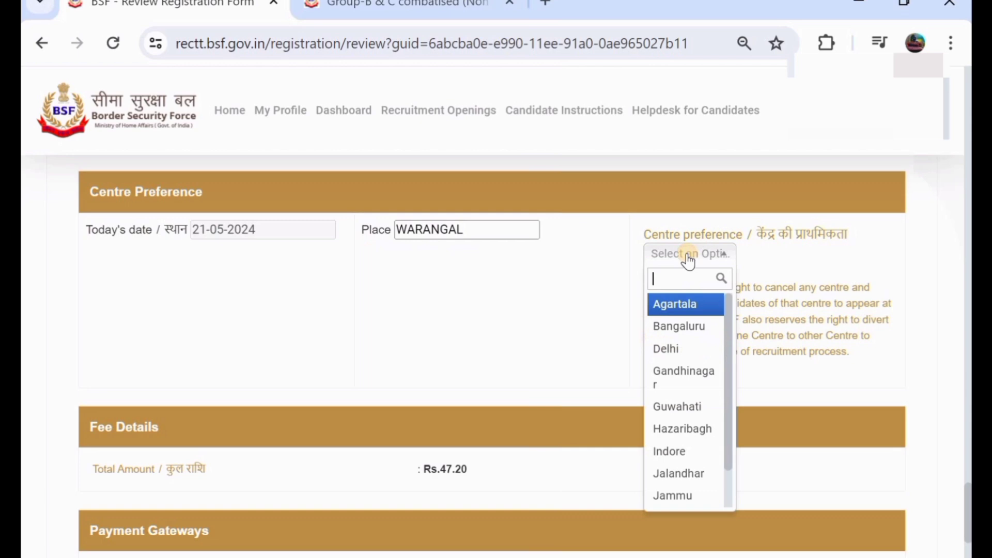
{"action": "left_click", "coordinate": [685, 353]}
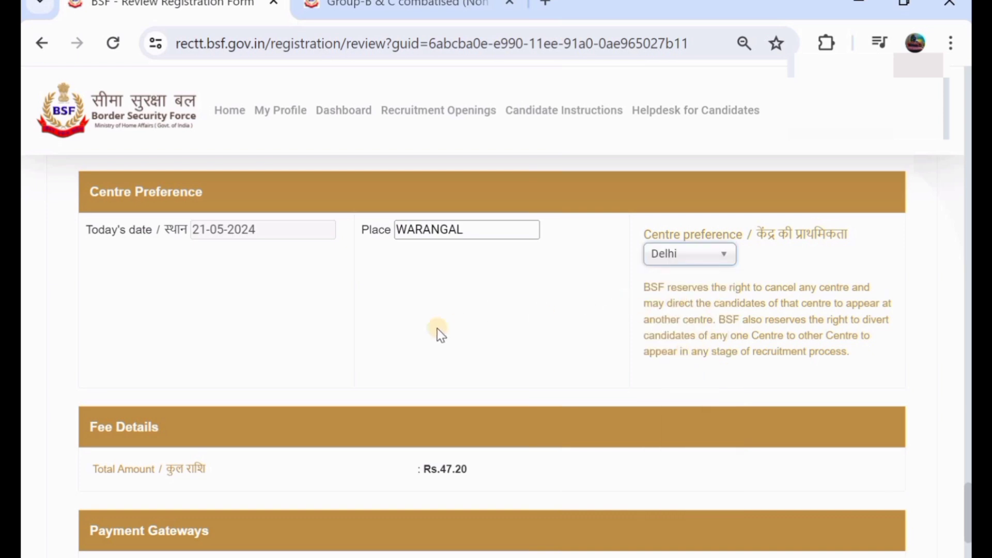
Step: Pay the Rs.47.20 application fee, agreeing to the declaration to reach the payment page
{"action": "scroll", "coordinate": [437, 328], "scroll_direction": "down", "scroll_amount": 1}
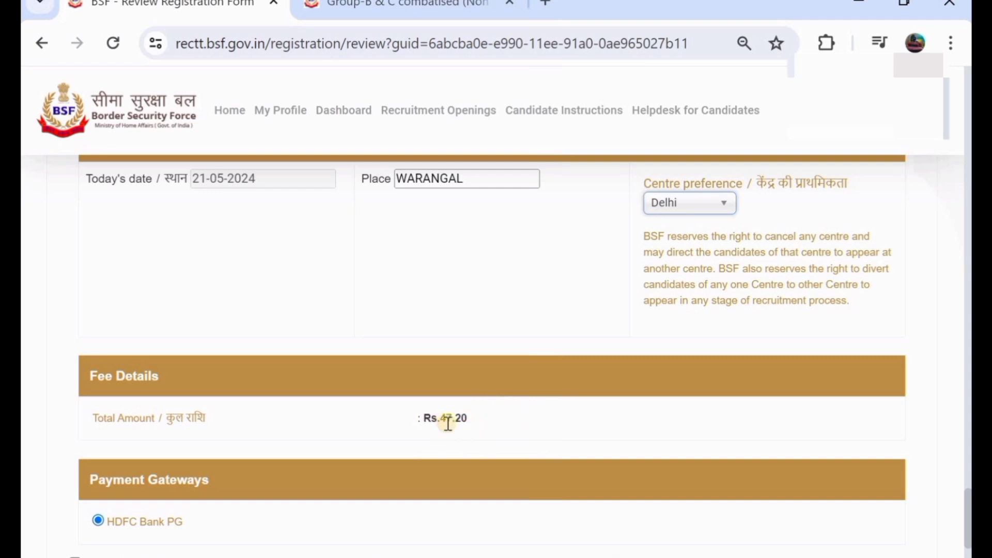
{"action": "scroll", "coordinate": [445, 422], "scroll_direction": "down", "scroll_amount": 1}
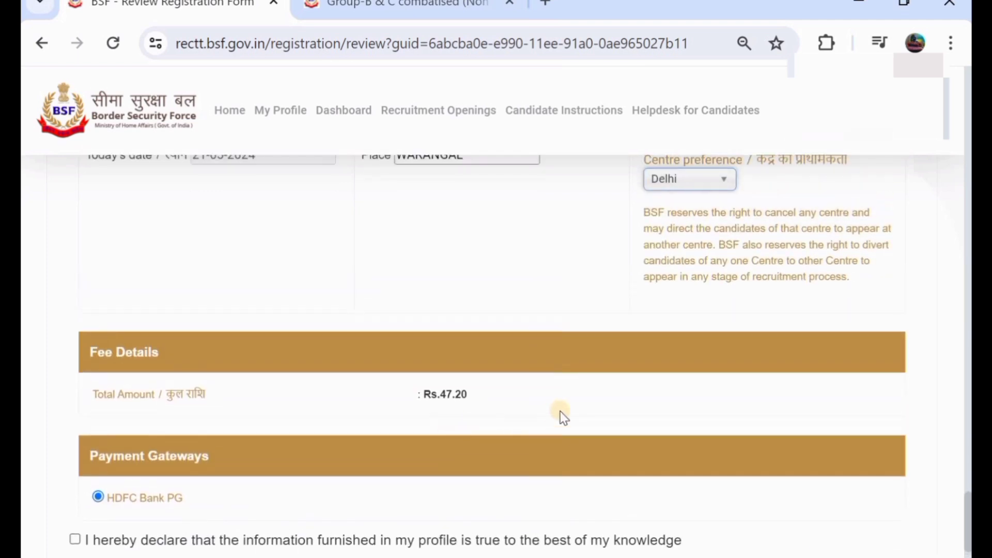
{"action": "scroll", "coordinate": [484, 422], "scroll_direction": "down", "scroll_amount": 1}
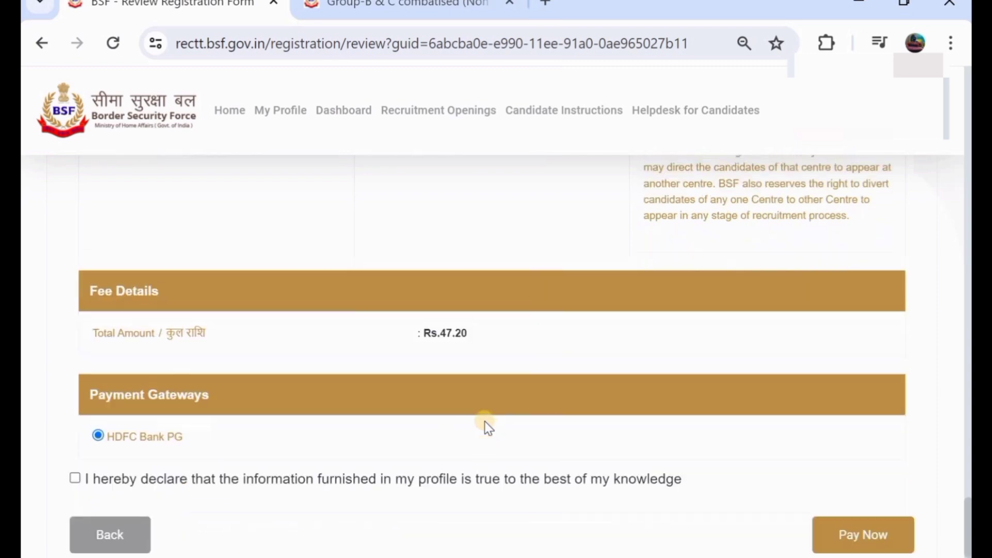
{"action": "scroll", "coordinate": [484, 421], "scroll_direction": "up", "scroll_amount": 3}
{"action": "scroll", "coordinate": [484, 420], "scroll_direction": "down", "scroll_amount": 3}
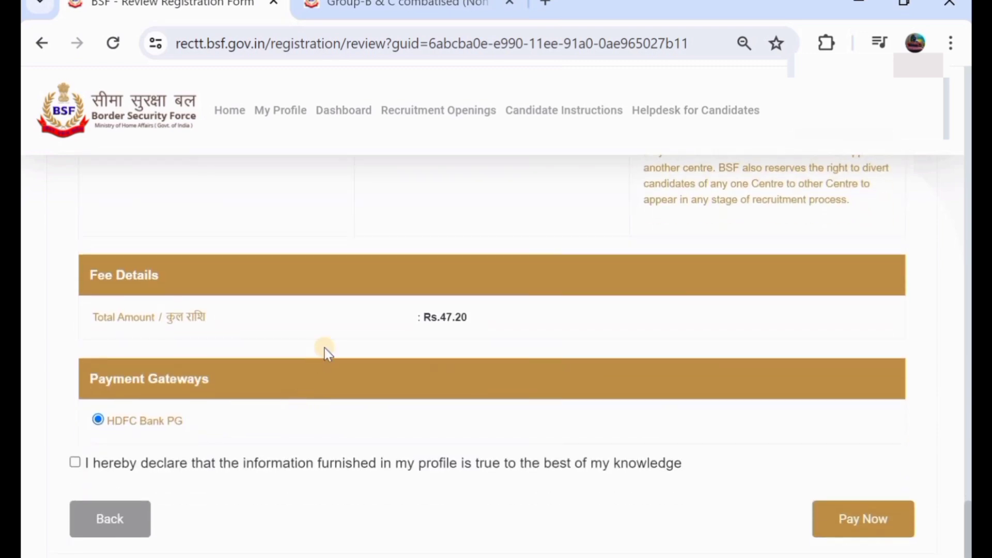
{"action": "scroll", "coordinate": [326, 352], "scroll_direction": "up", "scroll_amount": 2}
{"action": "scroll", "coordinate": [323, 349], "scroll_direction": "down", "scroll_amount": 1}
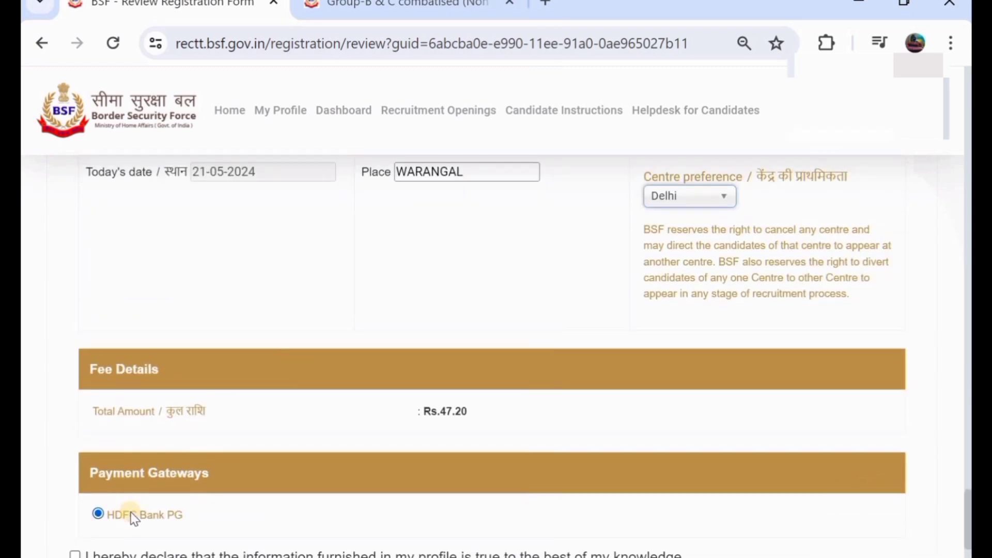
{"action": "scroll", "coordinate": [130, 516], "scroll_direction": "down", "scroll_amount": 1}
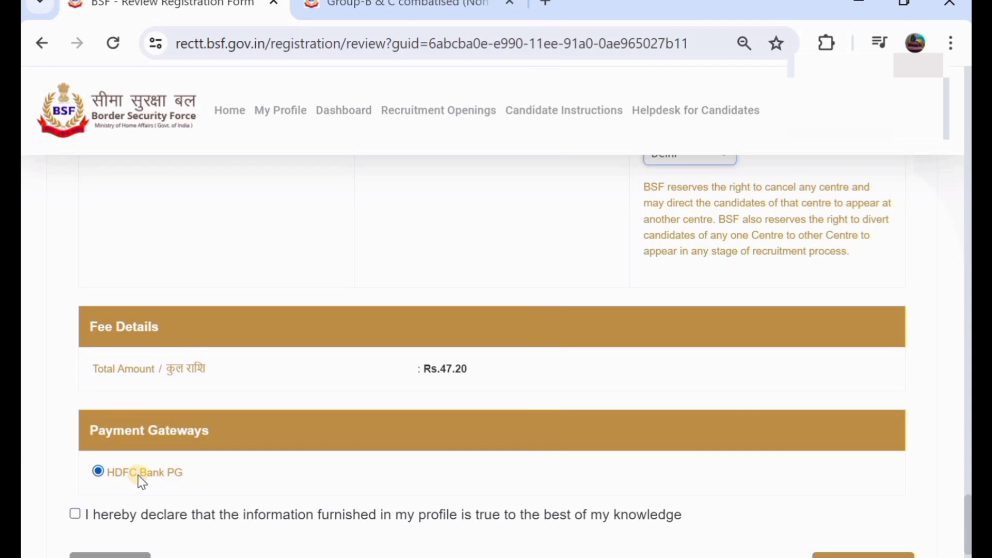
{"action": "scroll", "coordinate": [138, 475], "scroll_direction": "down", "scroll_amount": 1}
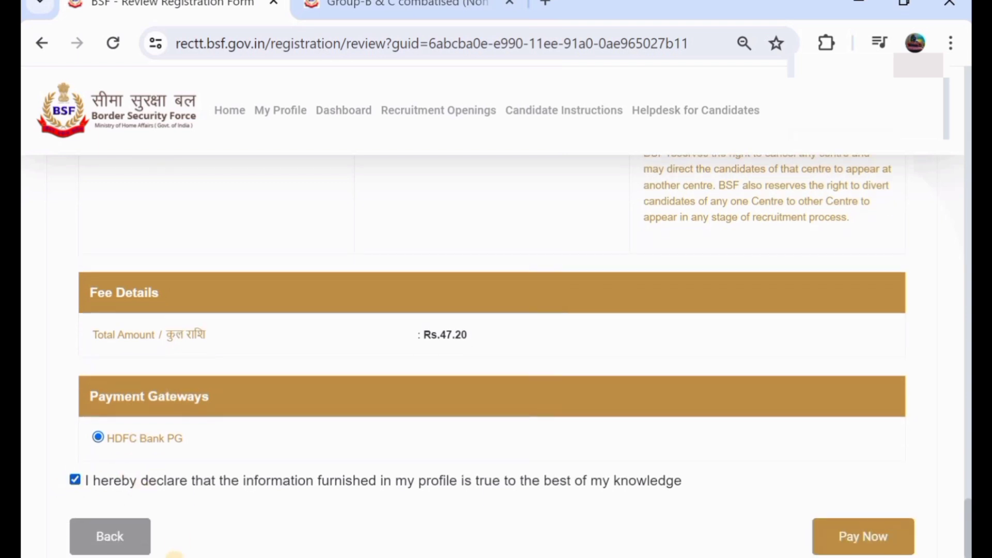
{"action": "scroll", "coordinate": [383, 351], "scroll_direction": "up", "scroll_amount": 6}
{"action": "scroll", "coordinate": [382, 352], "scroll_direction": "down", "scroll_amount": 7}
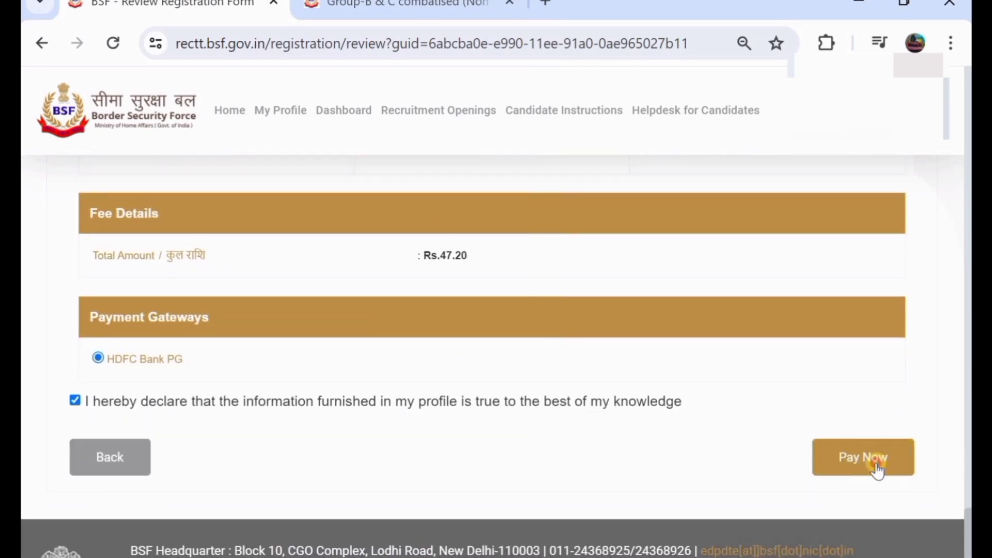
{"action": "left_click", "coordinate": [877, 467]}
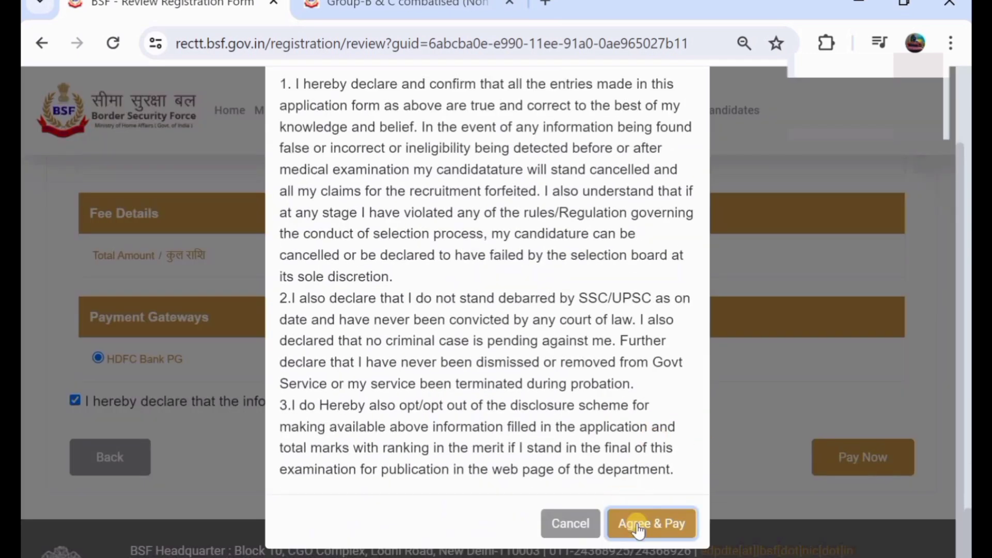
{"action": "left_click", "coordinate": [636, 524]}
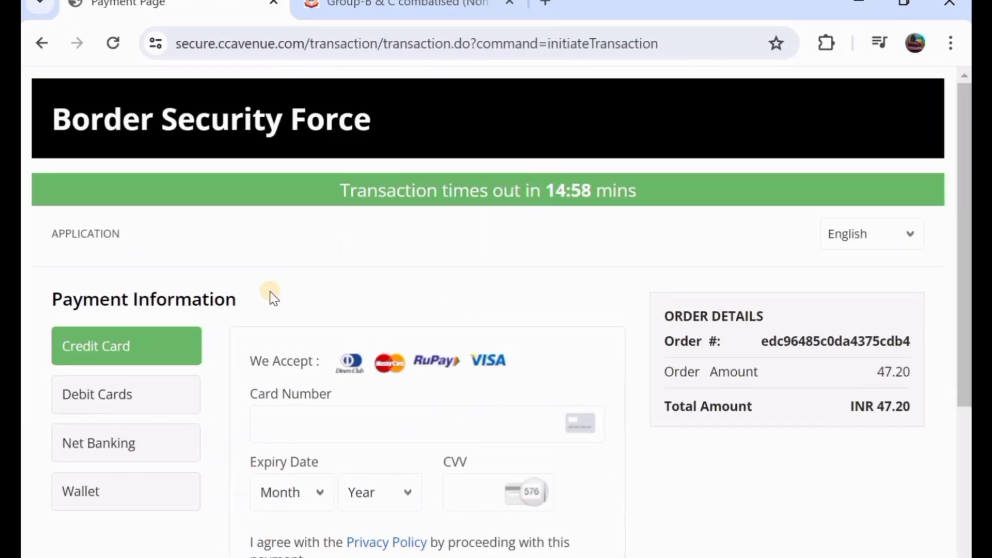
Step: View the Debit Card, Net Banking and Wallet payment options on the CCAvenue page
{"action": "scroll", "coordinate": [238, 299], "scroll_direction": "down", "scroll_amount": 1}
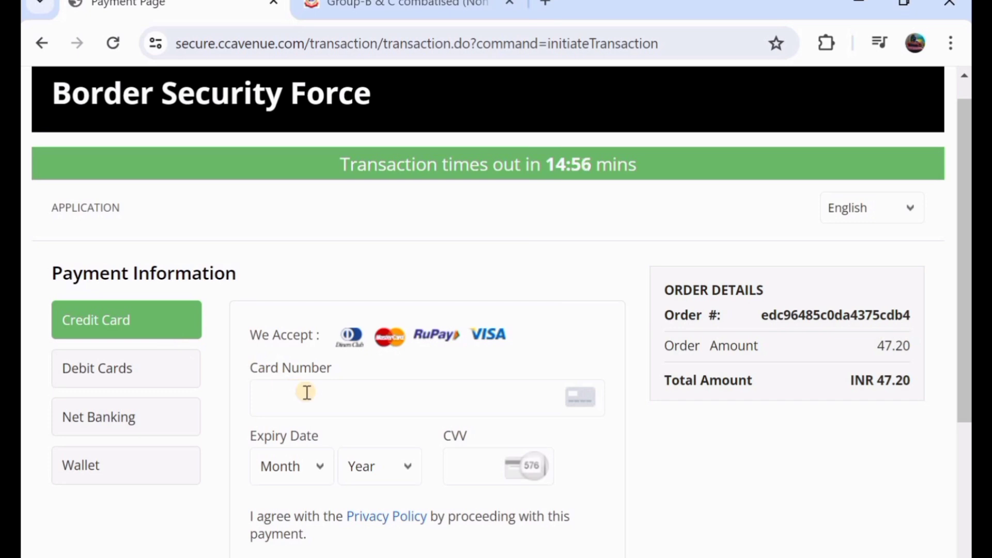
{"action": "scroll", "coordinate": [308, 396], "scroll_direction": "down", "scroll_amount": 1}
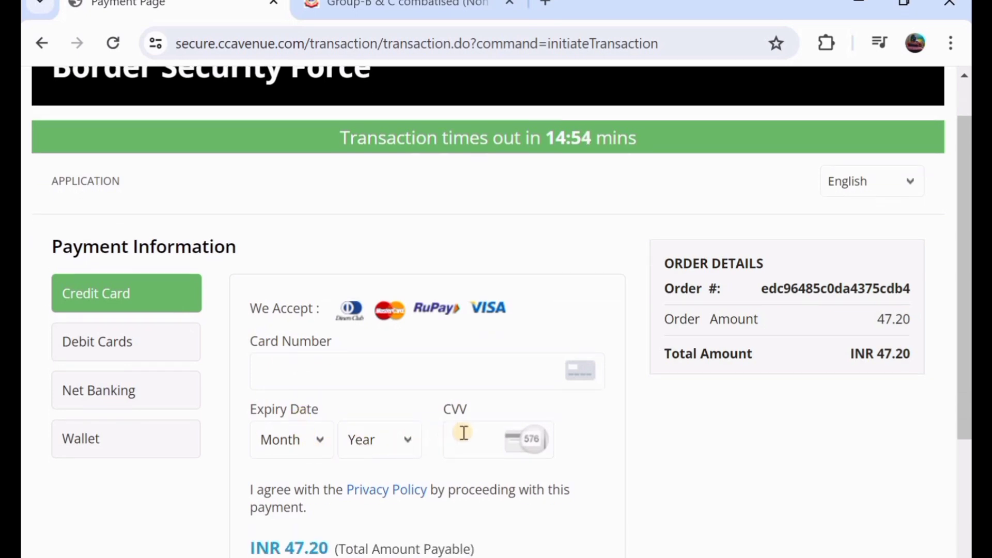
{"action": "scroll", "coordinate": [444, 455], "scroll_direction": "down", "scroll_amount": 4}
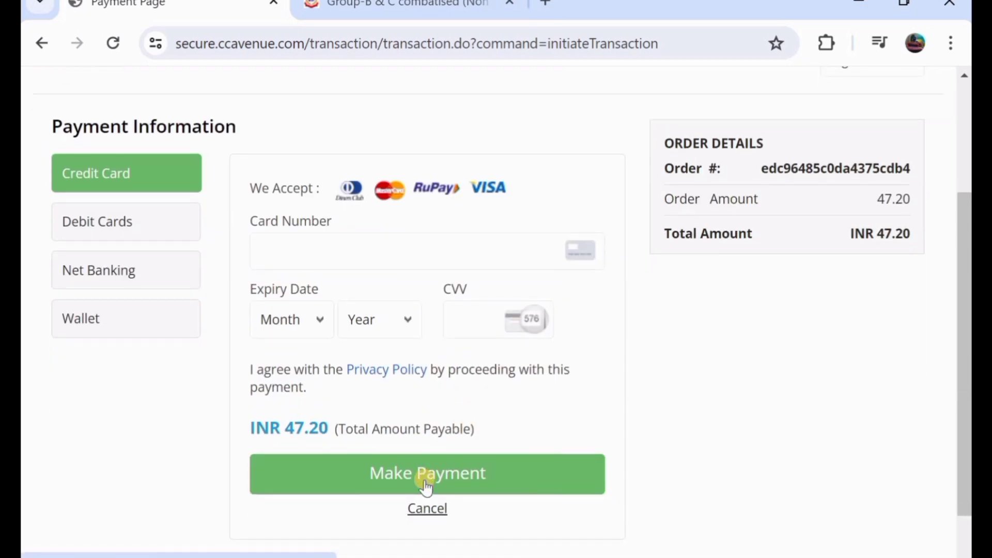
{"action": "left_click", "coordinate": [96, 224]}
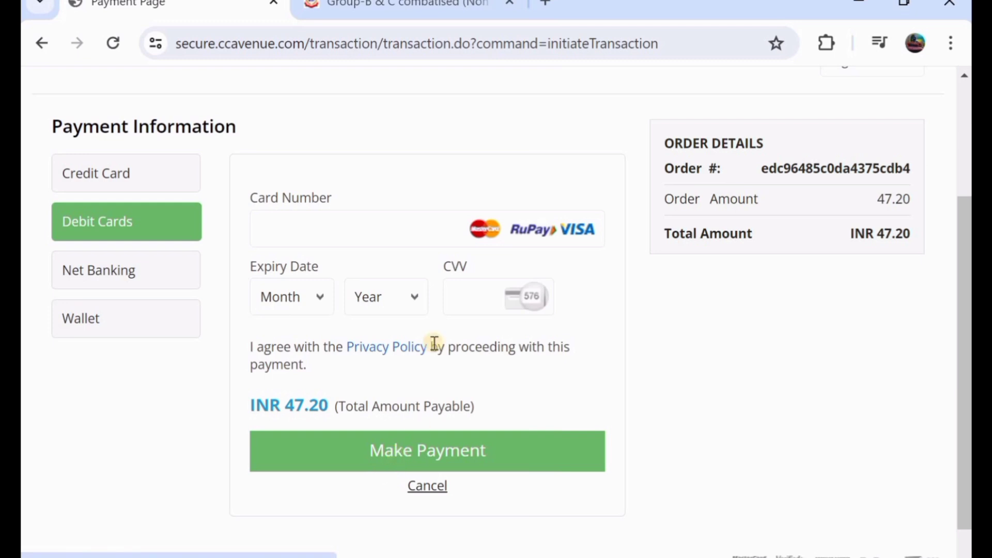
{"action": "left_click", "coordinate": [113, 278]}
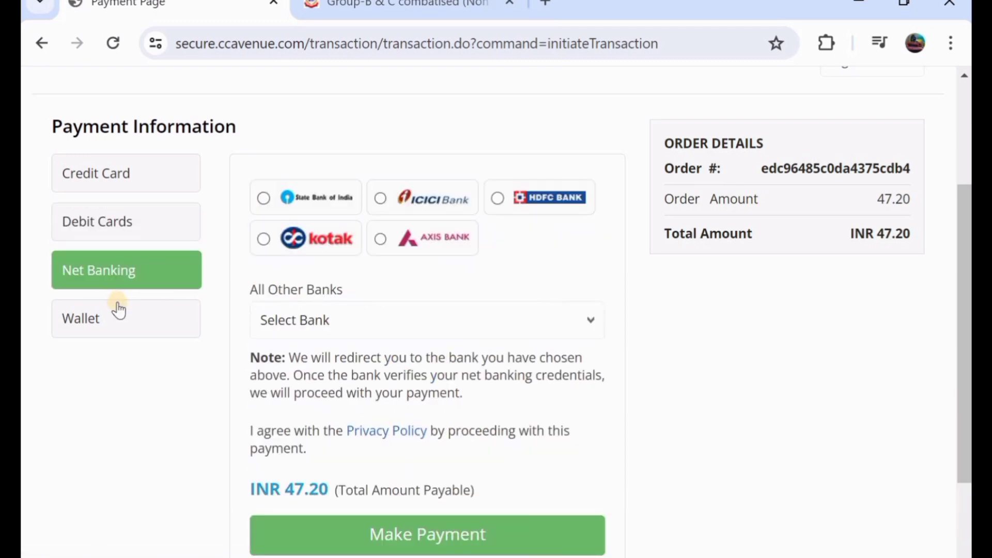
{"action": "left_click", "coordinate": [118, 309]}
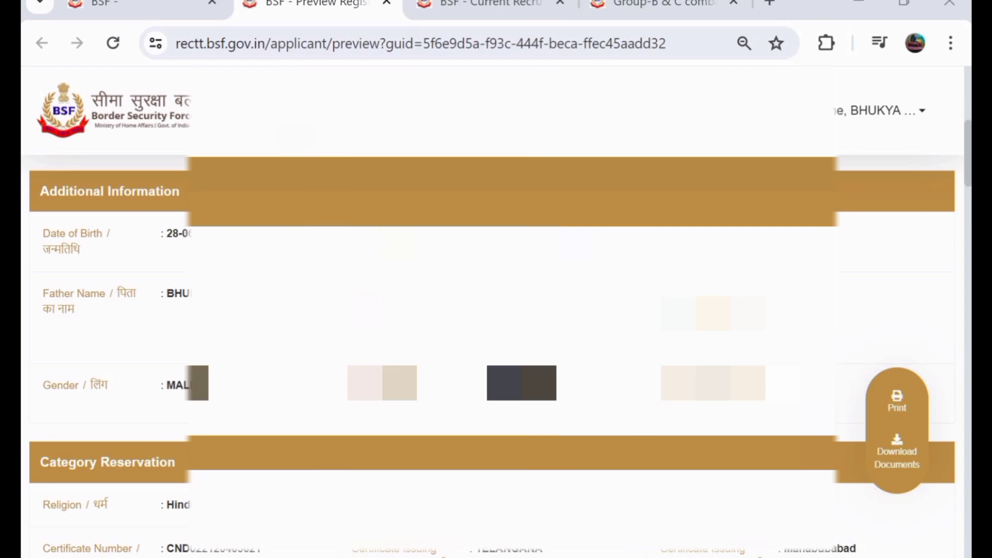
Step: Go to the portal home page, then open the Current Recruitment Openings list
{"action": "left_click", "coordinate": [228, 108]}
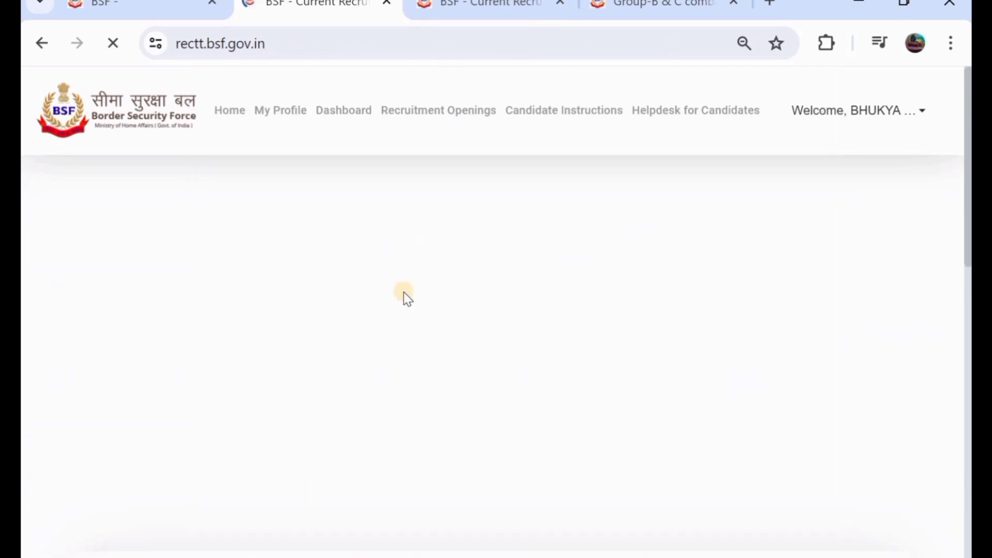
{"action": "scroll", "coordinate": [404, 293], "scroll_direction": "down", "scroll_amount": 1}
{"action": "scroll", "coordinate": [403, 293], "scroll_direction": "down", "scroll_amount": 3}
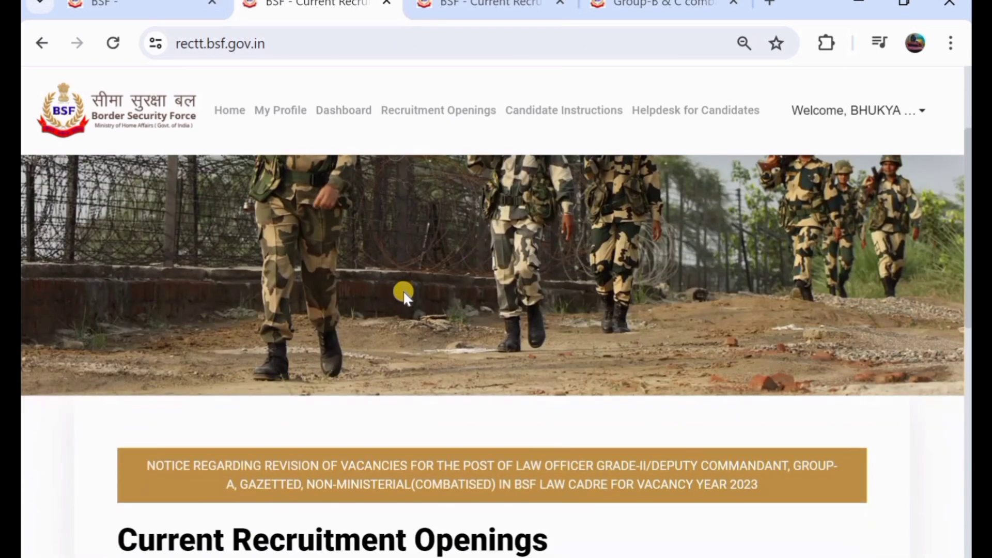
{"action": "scroll", "coordinate": [404, 293], "scroll_direction": "down", "scroll_amount": 2}
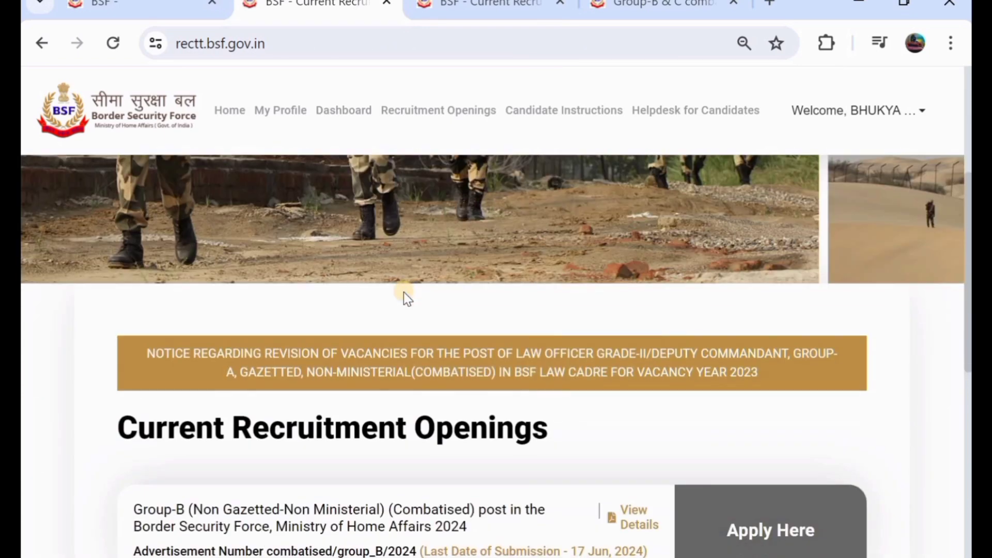
{"action": "scroll", "coordinate": [404, 292], "scroll_direction": "up", "scroll_amount": 3}
{"action": "scroll", "coordinate": [404, 292], "scroll_direction": "up", "scroll_amount": 2}
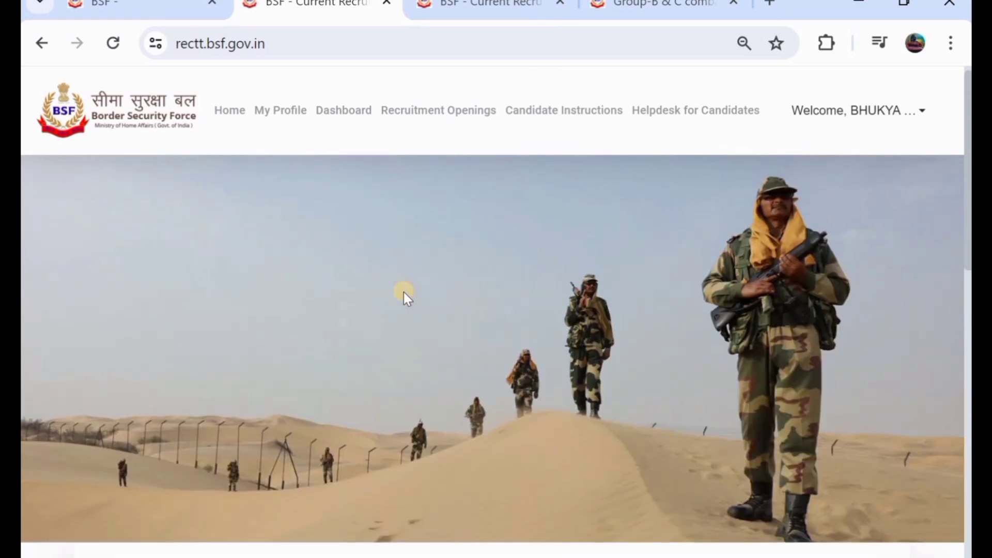
{"action": "left_click", "coordinate": [433, 113]}
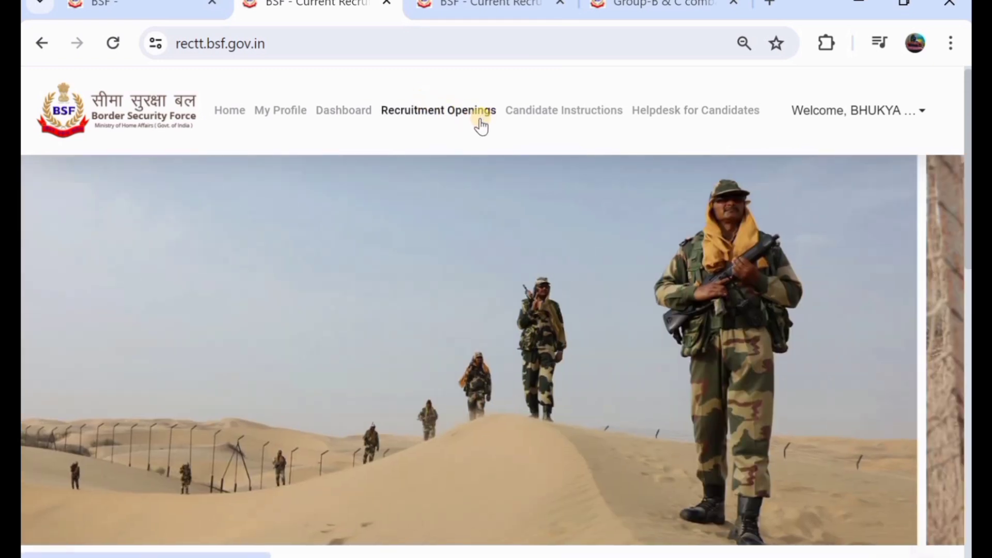